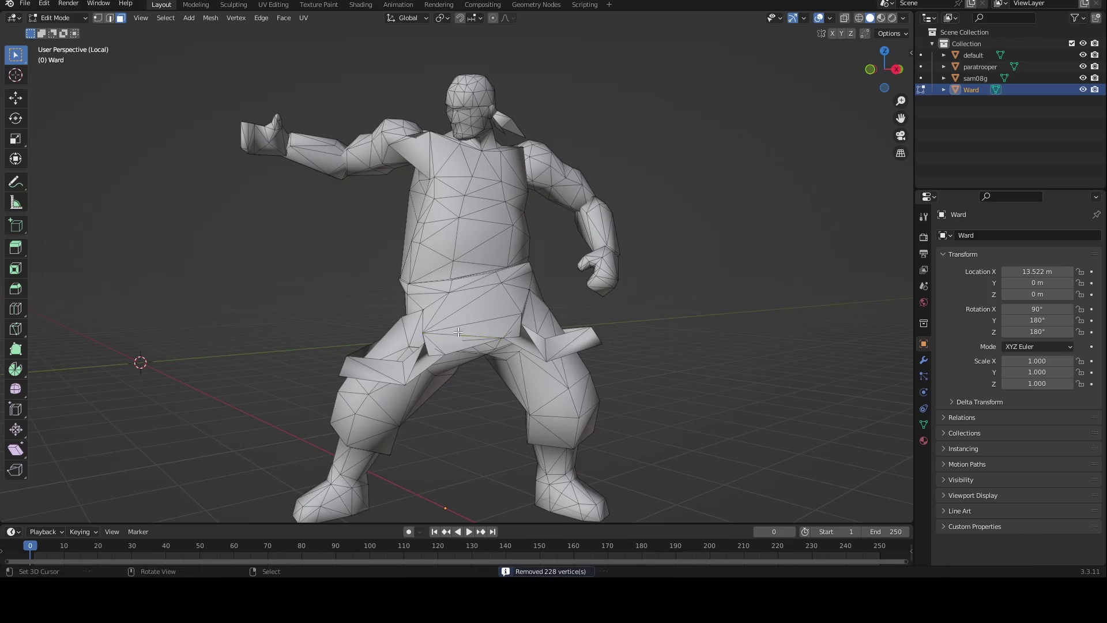
# Examine how the Ward model is split into separate mesh parts by selecting linked geometry on its torso and hand
pyautogui.press('l')
pyautogui.scroll(-3, 570, 273)
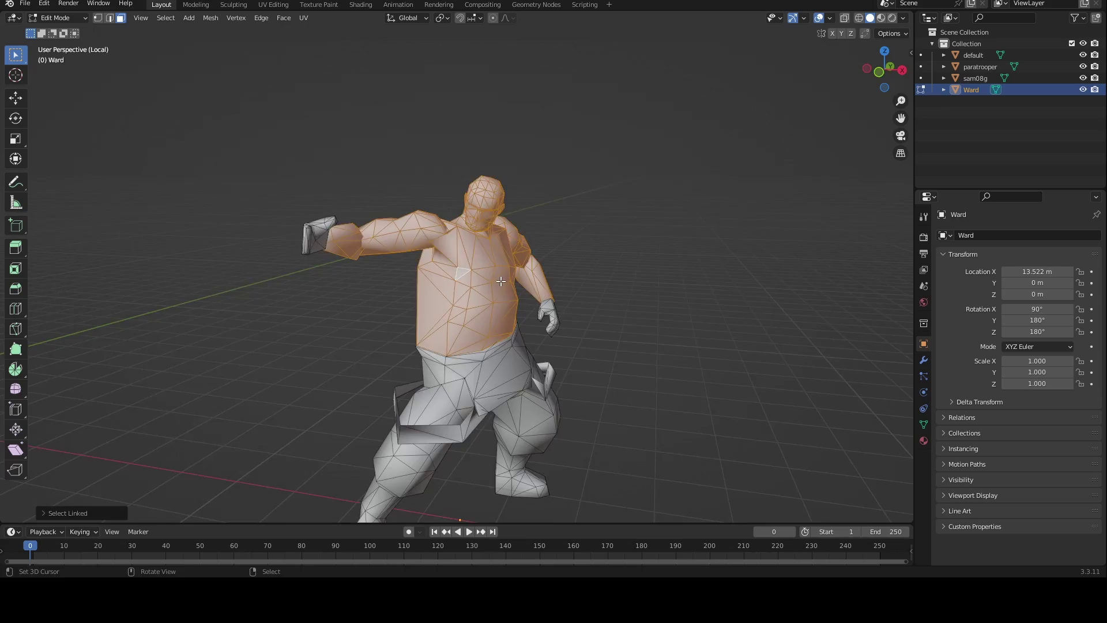
pyautogui.hotkey('alt', 'a')
pyautogui.scroll(5, 456, 293)
pyautogui.moveTo(421, 293); pyautogui.dragTo(433, 398, button='middle')
pyautogui.press('Tab')
pyautogui.press('Tab')
pyautogui.click(547, 363)
pyautogui.scroll(-4, 704, 313)
pyautogui.moveTo(704, 314); pyautogui.dragTo(561, 240, button='middle')
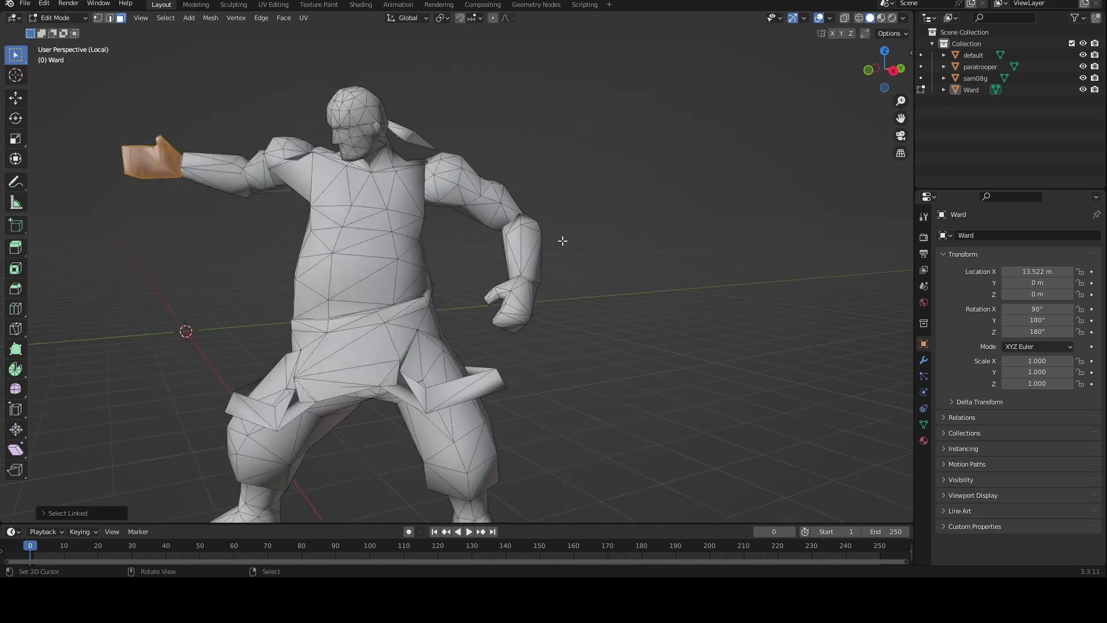
pyautogui.scroll(-1, 561, 240)
pyautogui.keyDown('shift'); pyautogui.moveTo(407, 265); pyautogui.dragTo(493, 290, button='middle'); pyautogui.keyUp('shift')
# Isolate the paratrooper model and examine its separate mesh parts by selecting linked geometry around the arm
pyautogui.press('Tab')
pyautogui.rightClick(485, 289)
pyautogui.press('KP_Divide')
pyautogui.click(431, 207)
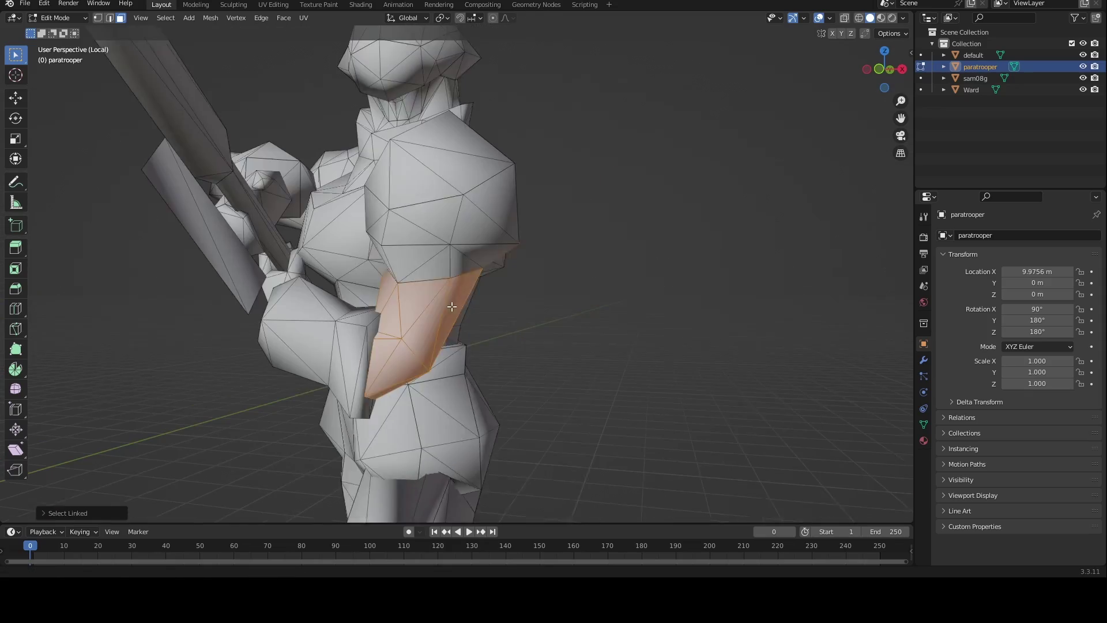
pyautogui.press('a')
pyautogui.press('l')
pyautogui.scroll(-4, 527, 277)
pyautogui.moveTo(527, 276); pyautogui.dragTo(549, 324, button='middle')
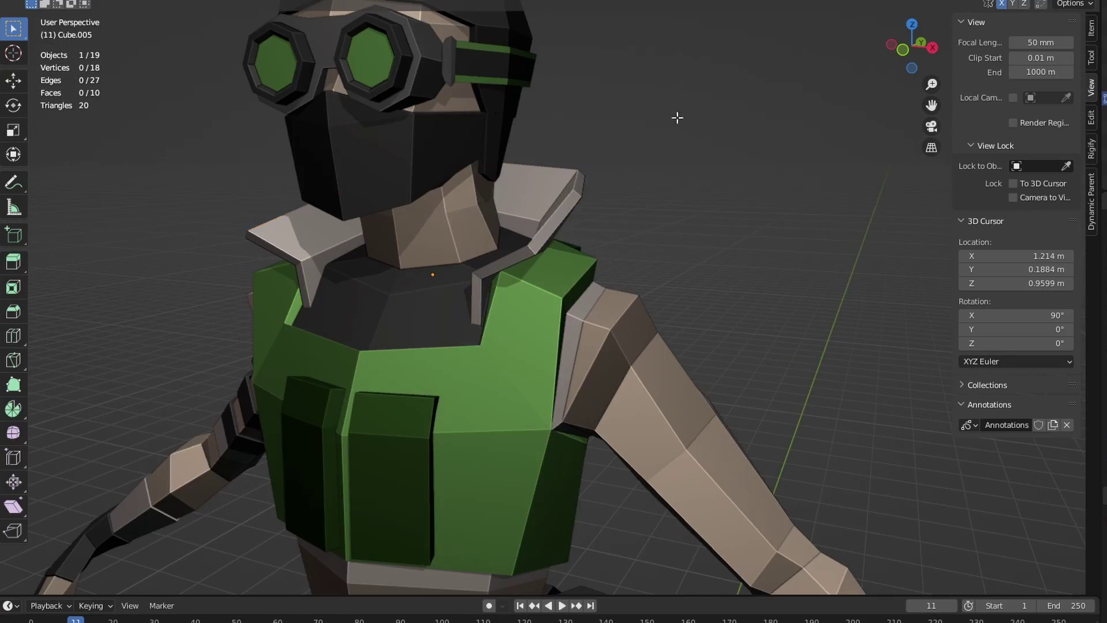
# Select the collar's outer edges down to its front tips, then clear the selection
pyautogui.moveTo(677, 117); pyautogui.dragTo(663, 144, button='middle')
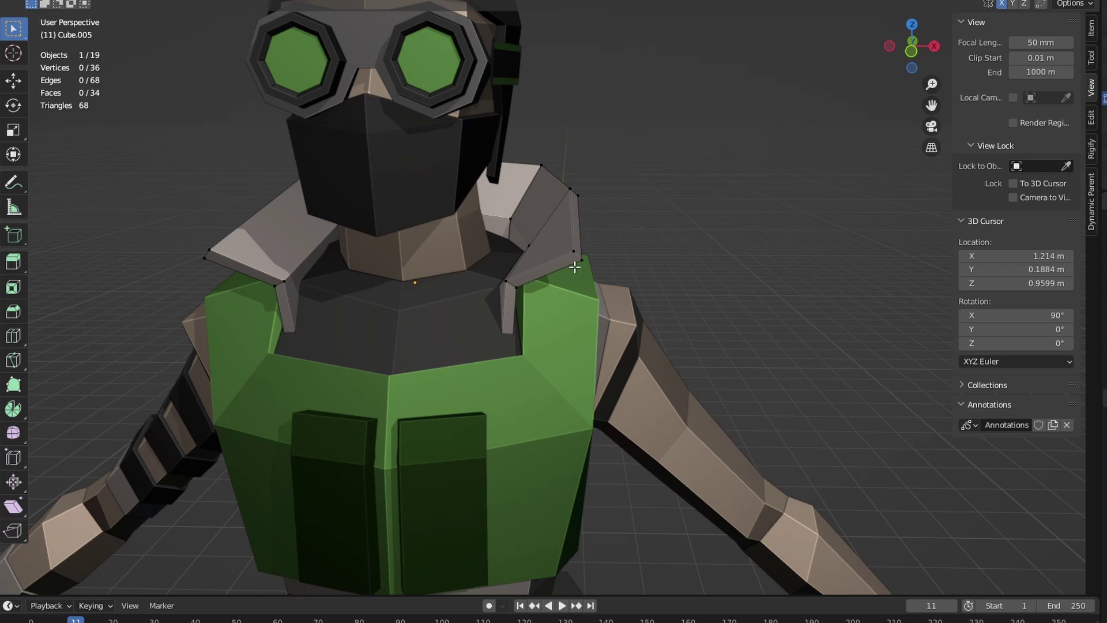
pyautogui.moveTo(549, 266); pyautogui.dragTo(576, 269, button='middle')
pyautogui.keyDown('shift'); pyautogui.click(554, 279); pyautogui.keyUp('shift')
pyautogui.hotkey('shift', 'z')
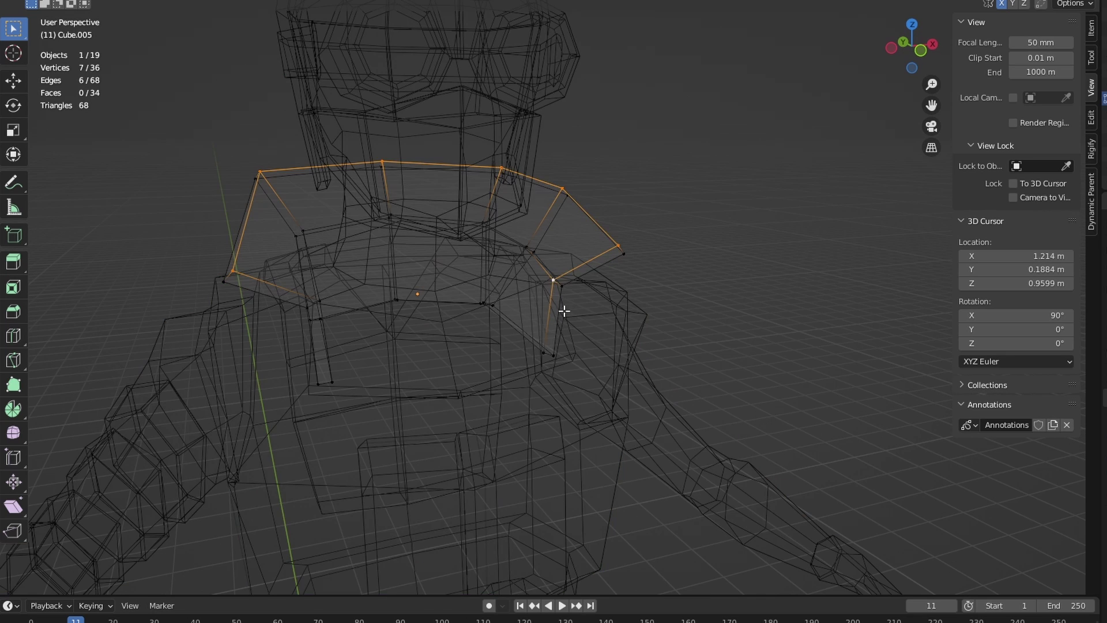
pyautogui.keyDown('shift'); pyautogui.click(540, 356); pyautogui.keyUp('shift')
pyautogui.hotkey('shift', 'z')
pyautogui.hotkey('shift', 'z')
pyautogui.click(553, 252)
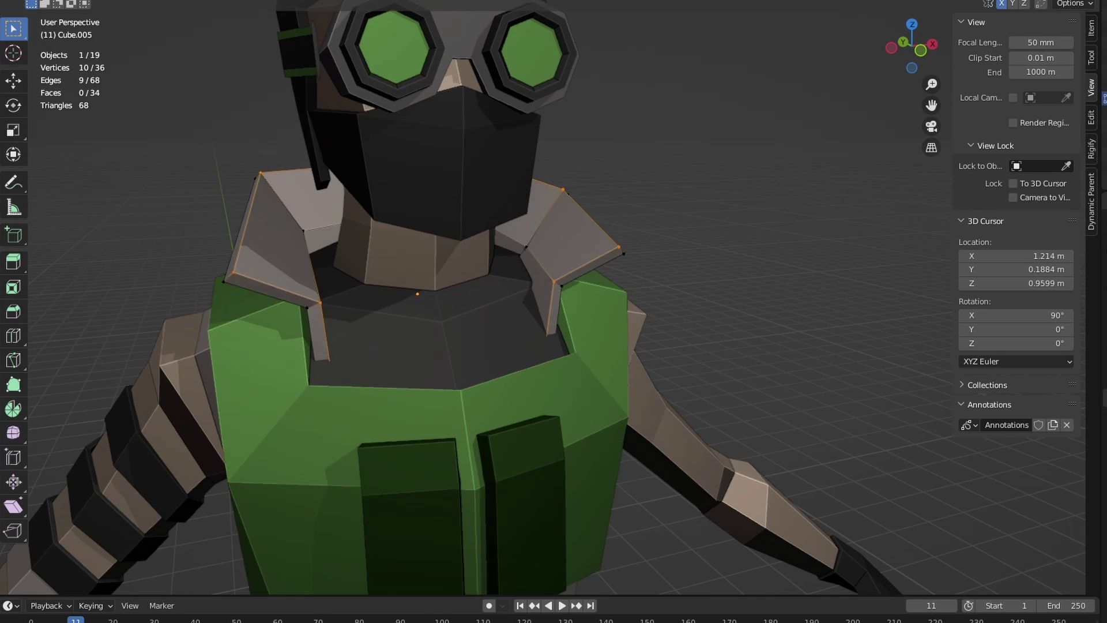
pyautogui.click(814, 220)
# Switch editing from the collar to the hood and check its mesh in wireframe from the front
pyautogui.moveTo(813, 220); pyautogui.dragTo(688, 173, button='middle')
pyautogui.press('`')
pyautogui.click(611, 141)
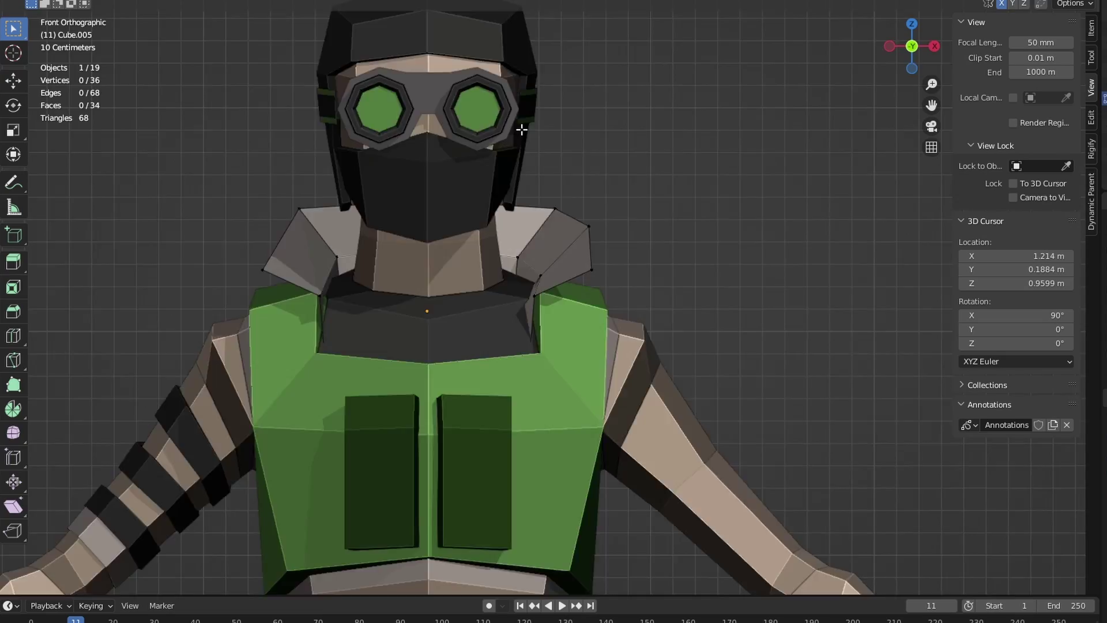
pyautogui.hotkey('alt', 'q')
pyautogui.scroll(3, 626, 206)
pyautogui.moveTo(521, 130)
pyautogui.keyDown('shift'); pyautogui.mouseDown(button='middle')
pyautogui.moveTo(626, 206)
pyautogui.moveTo(606, 235)
pyautogui.mouseUp(button='middle'); pyautogui.keyUp('shift')
pyautogui.hotkey('shift', 'z')
pyautogui.scroll(-3, 606, 235)
pyautogui.press('a')
pyautogui.hotkey('shift', 'z')
pyautogui.press('Tab')
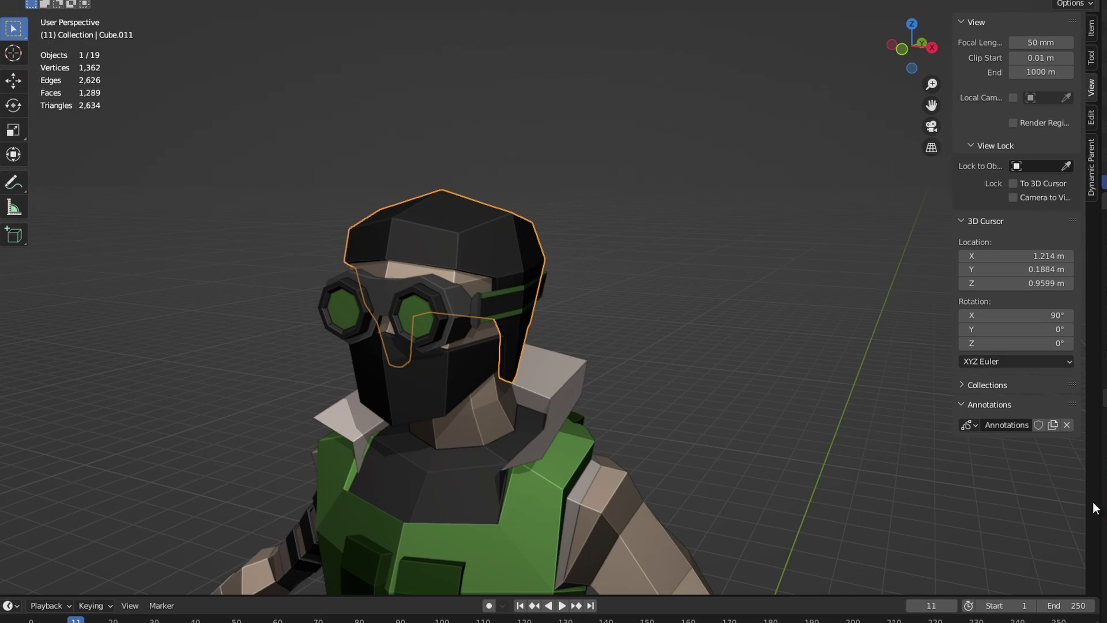
# Examine the character's head parts from several sides in wireframe and shaded display
pyautogui.hotkey('shift', 'z')
pyautogui.hotkey('shift', 'z')
pyautogui.moveTo(441, 342)
pyautogui.mouseDown(button='middle')
pyautogui.moveTo(663, 298)
pyautogui.moveTo(552, 302)
pyautogui.moveTo(700, 342)
pyautogui.mouseUp(button='middle')
pyautogui.click(551, 303)
pyautogui.scroll(4, 700, 342)
pyautogui.press('z')
pyautogui.click(610, 347)
pyautogui.hotkey('shift', 'z')
pyautogui.moveTo(610, 347)
pyautogui.mouseDown(button='middle')
pyautogui.moveTo(708, 312)
pyautogui.moveTo(739, 271)
pyautogui.moveTo(715, 283)
pyautogui.mouseUp(button='middle')
pyautogui.click(669, 312)
pyautogui.click(600, 403)
pyautogui.moveTo(715, 323); pyautogui.dragTo(741, 273, button='middle')
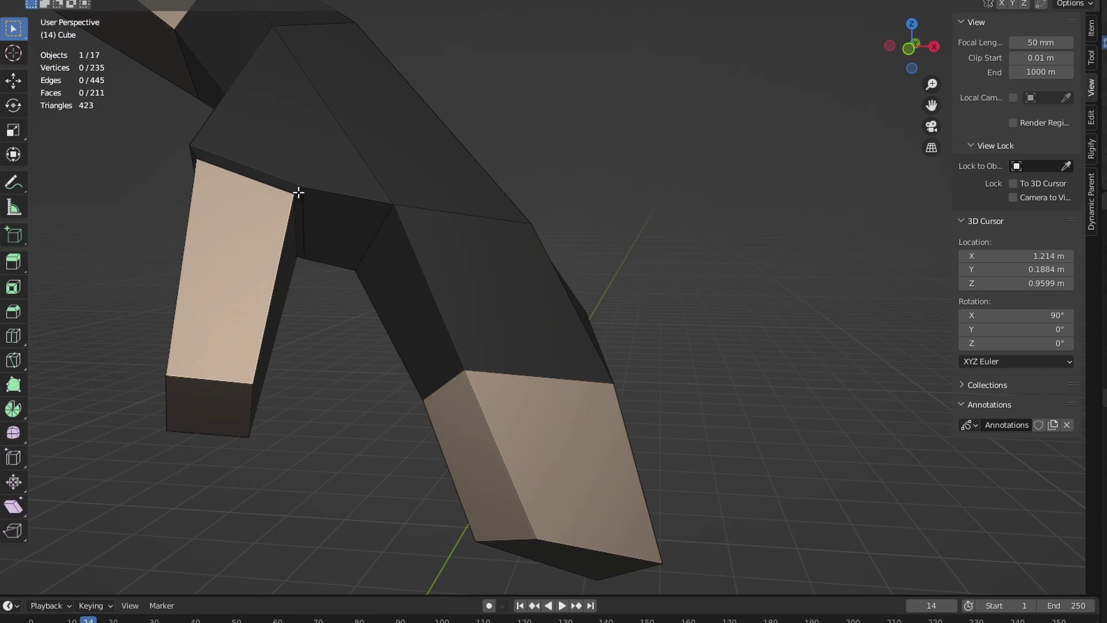
# Delete the geometry at the base of the thumb on the hand mesh
pyautogui.press('x')
pyautogui.click(256, 187)
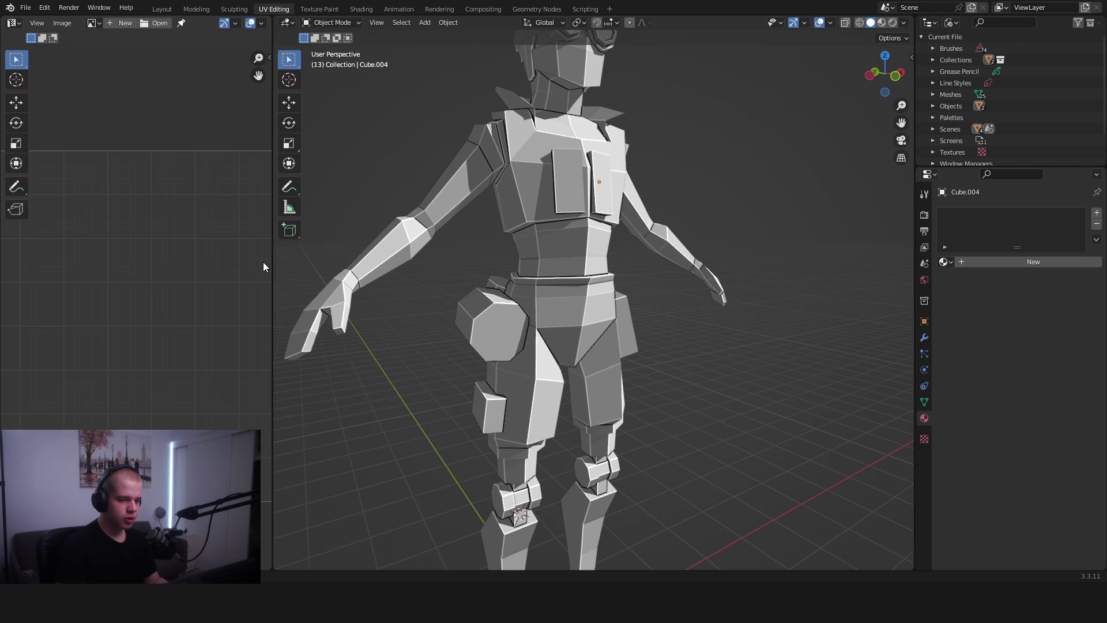
# Widen the UV editor area and check the full character from the front and at an angle
pyautogui.moveTo(270, 250); pyautogui.dragTo(321, 250)
pyautogui.moveTo(662, 233); pyautogui.dragTo(599, 226, button='middle')
pyautogui.scroll(-4, 594, 225)
pyautogui.press('`')
pyautogui.click(542, 186)
pyautogui.scroll(4, 697, 309)
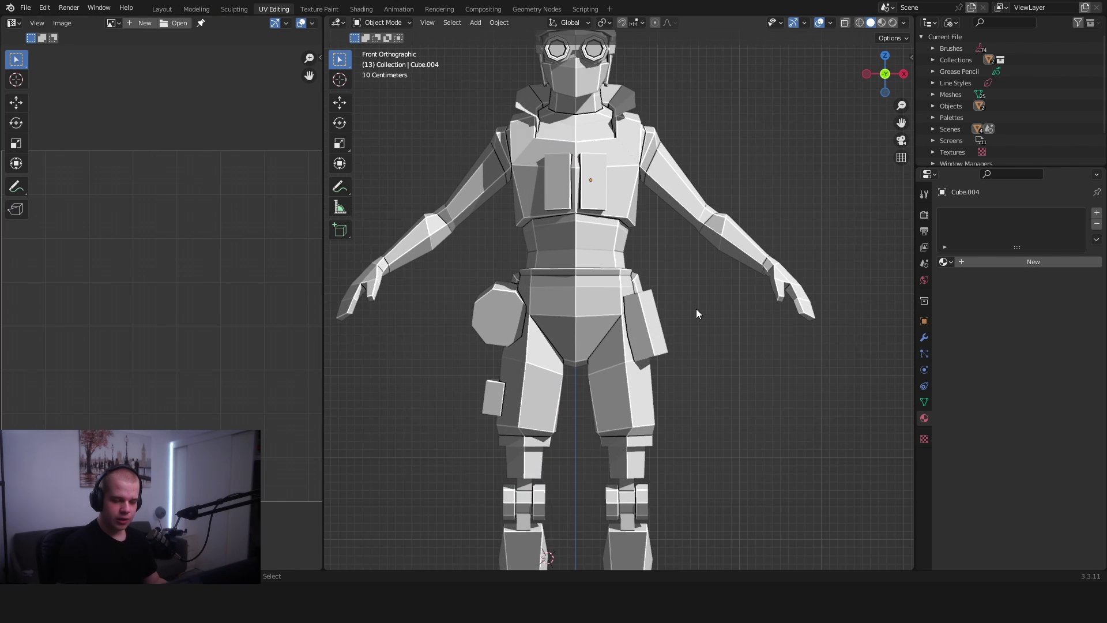
pyautogui.moveTo(618, 264); pyautogui.dragTo(637, 265, button='middle')
pyautogui.scroll(-3, 637, 265)
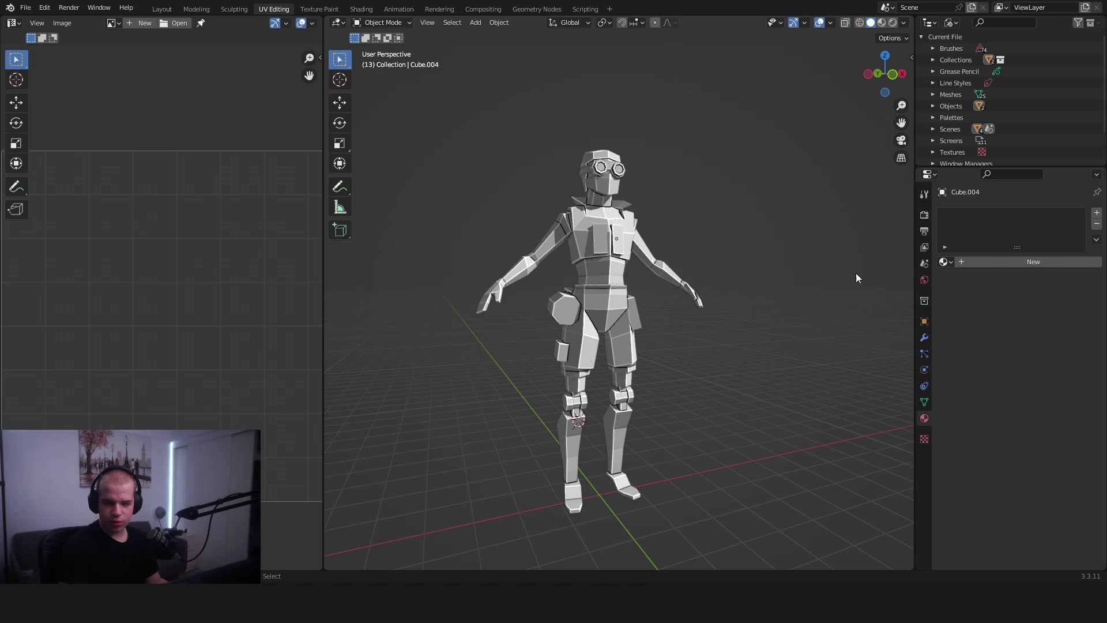
# Create a new material on the body and set its Base Color to an Image Texture
pyautogui.click(1009, 261)
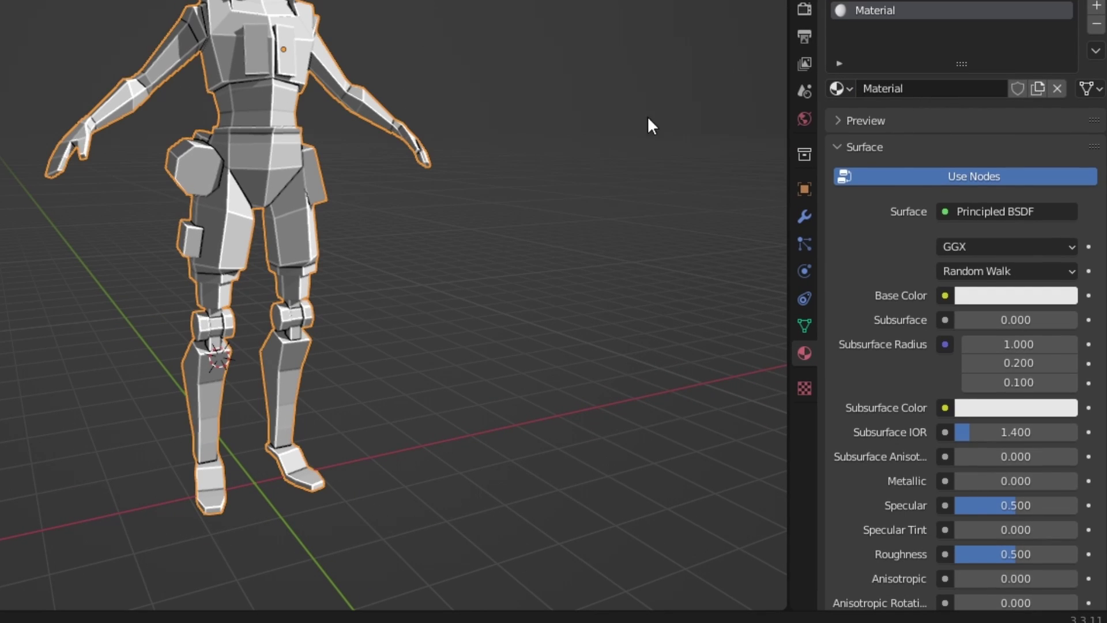
pyautogui.click(948, 292)
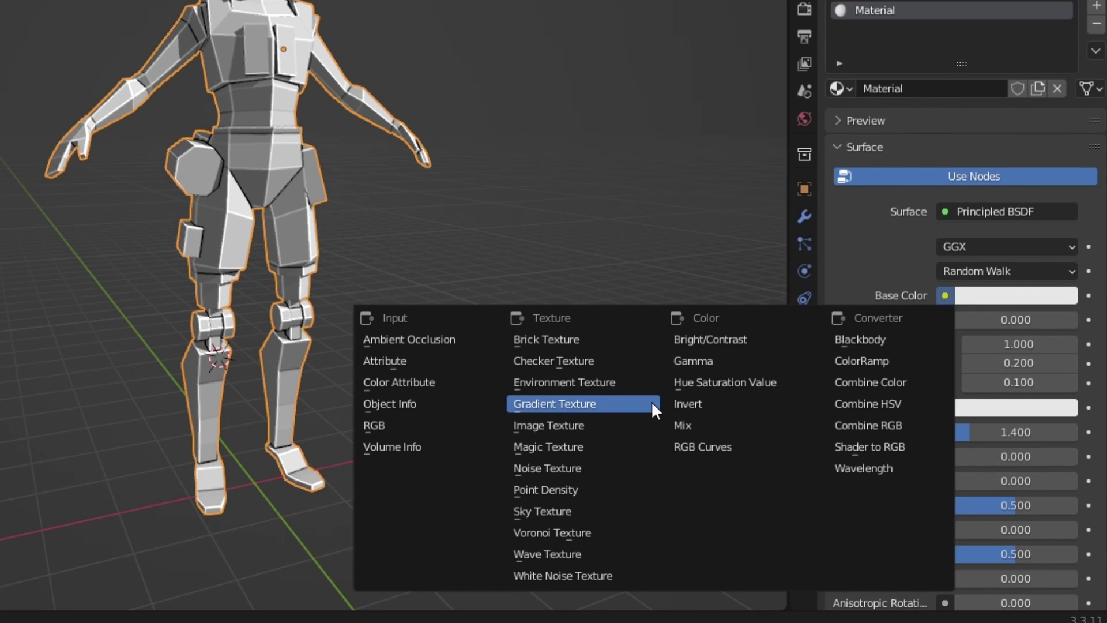
pyautogui.click(569, 428)
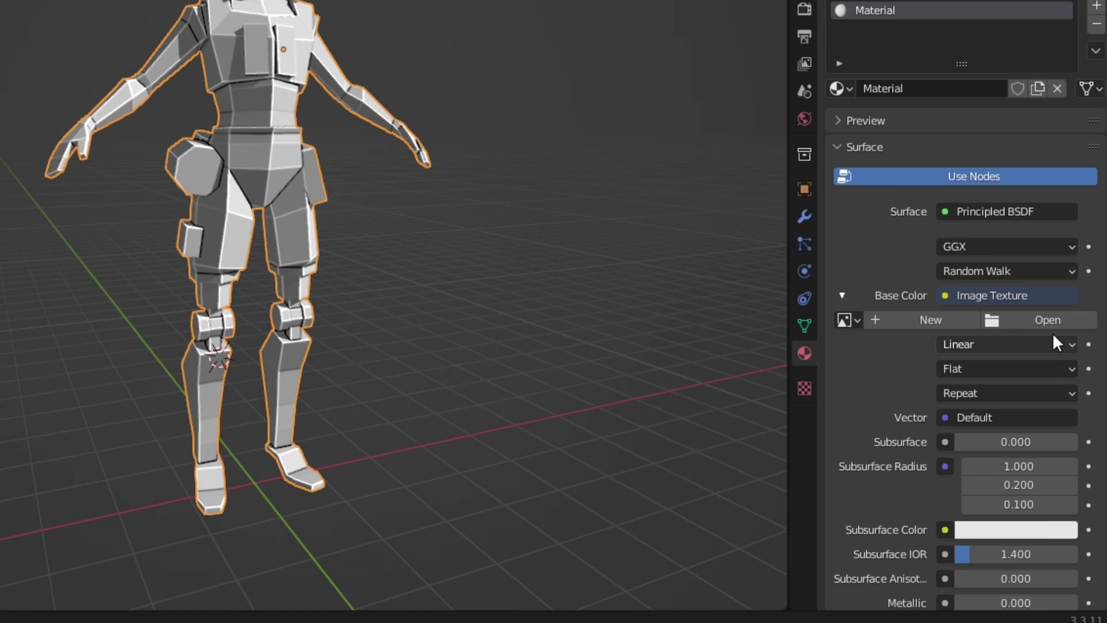
# Create a 128 × 128 px Color Grid image named Col1 with alpha for the Base Color texture
pyautogui.click(902, 322)
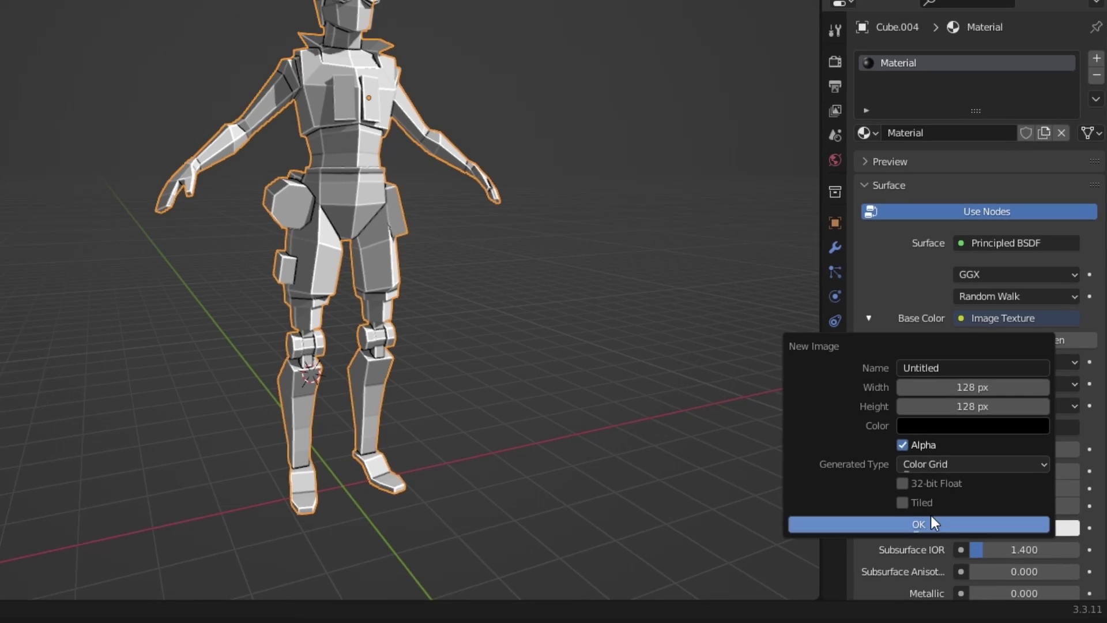
pyautogui.click(939, 350)
pyautogui.press('BackSpace')
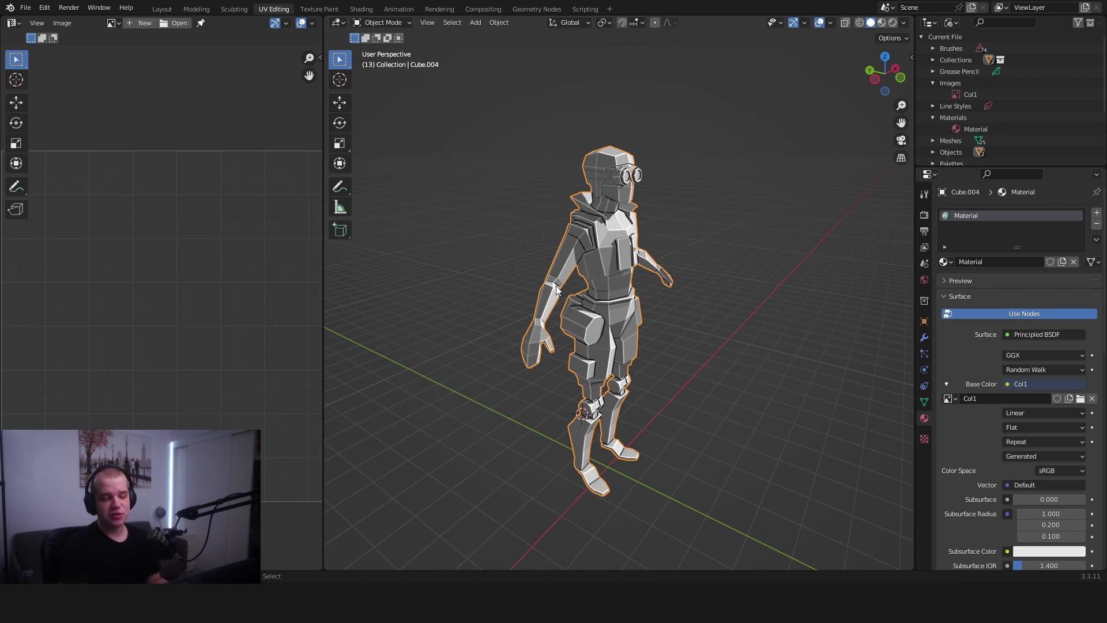
# Assign the existing Material to the separate face object on the character's head
pyautogui.press('KP_1')
pyautogui.keyDown('shift'); pyautogui.moveTo(615, 202); pyautogui.dragTo(619, 259, button='middle'); pyautogui.keyUp('shift')
pyautogui.scroll(3, 626, 210)
pyautogui.scroll(-3, 626, 211)
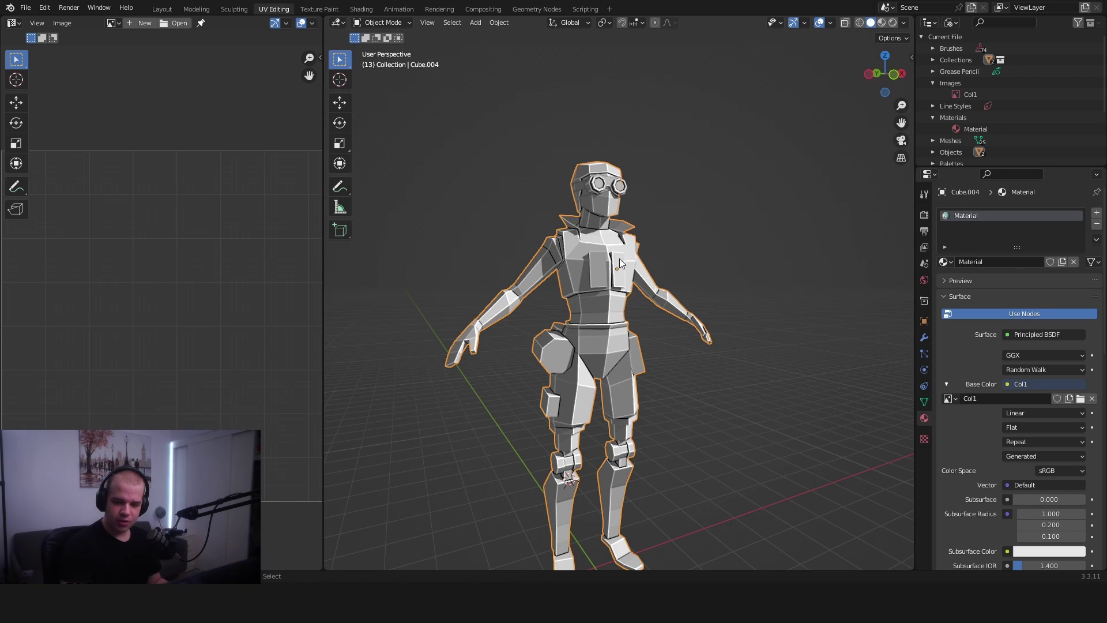
pyautogui.click(600, 203)
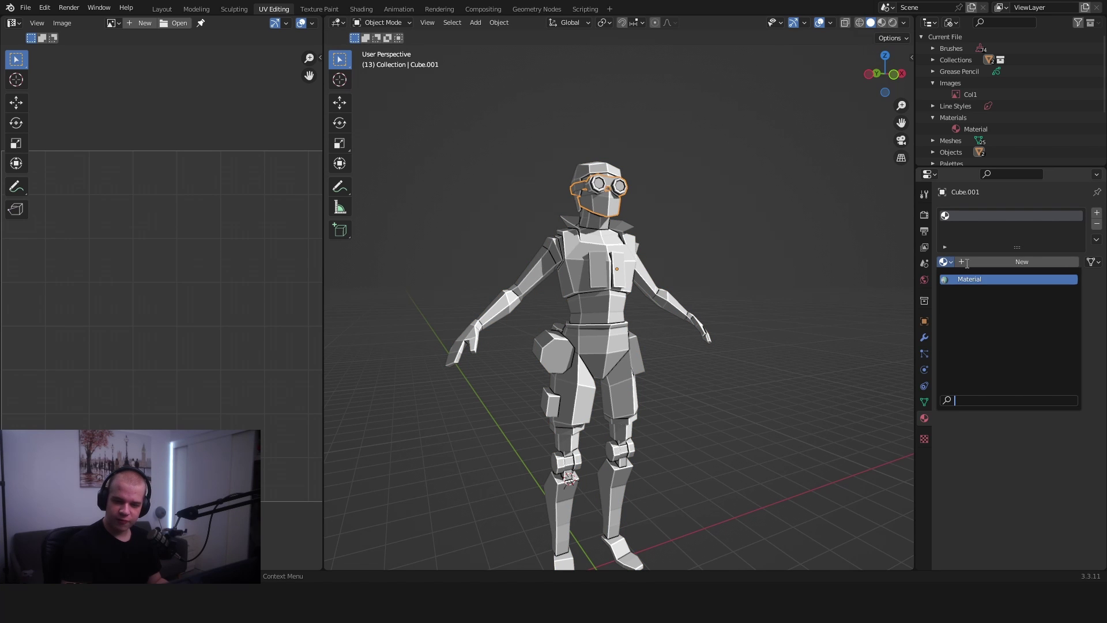
pyautogui.click(942, 280)
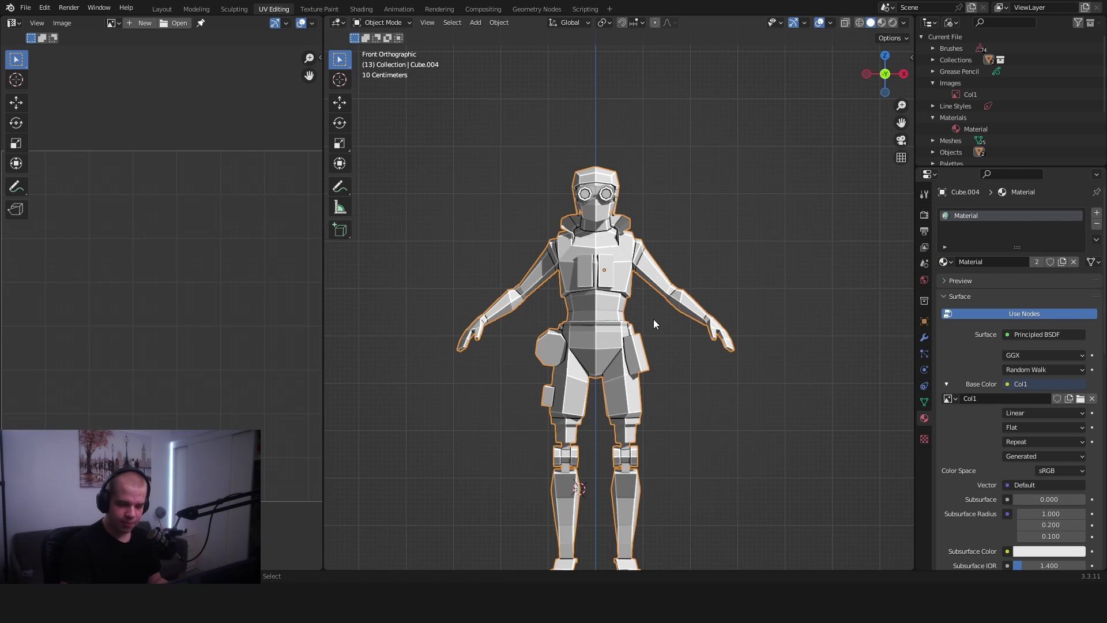
pyautogui.moveTo(654, 323)
pyautogui.mouseDown(button='middle')
pyautogui.moveTo(596, 333)
pyautogui.moveTo(663, 324)
pyautogui.mouseUp(button='middle')
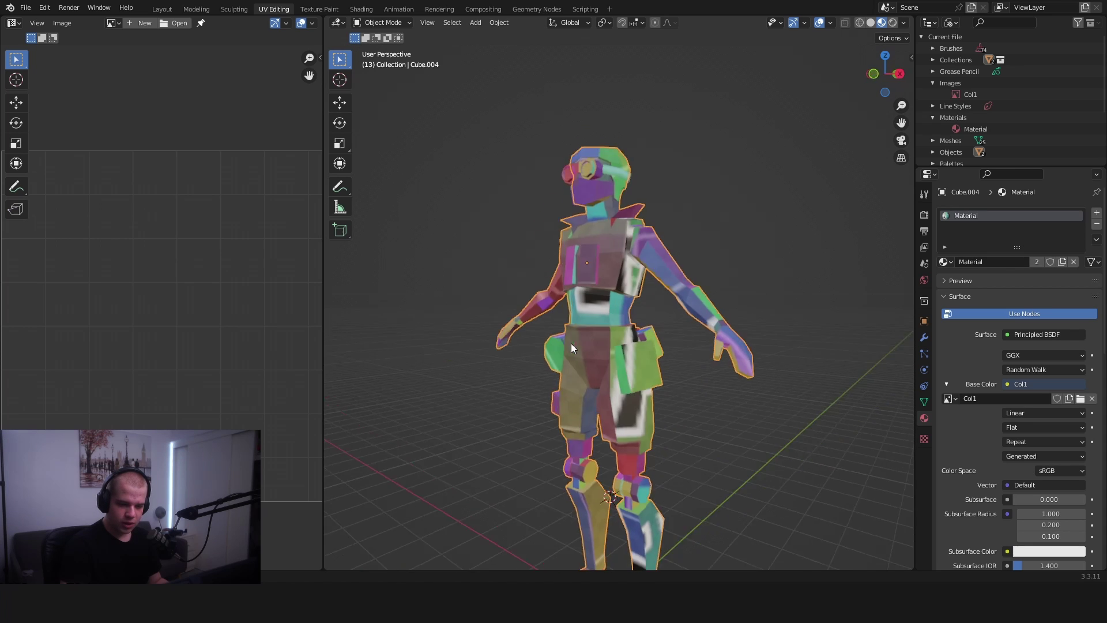
pyautogui.moveTo(571, 347); pyautogui.dragTo(600, 340, button='middle')
pyautogui.press('g')
pyautogui.click(629, 330)
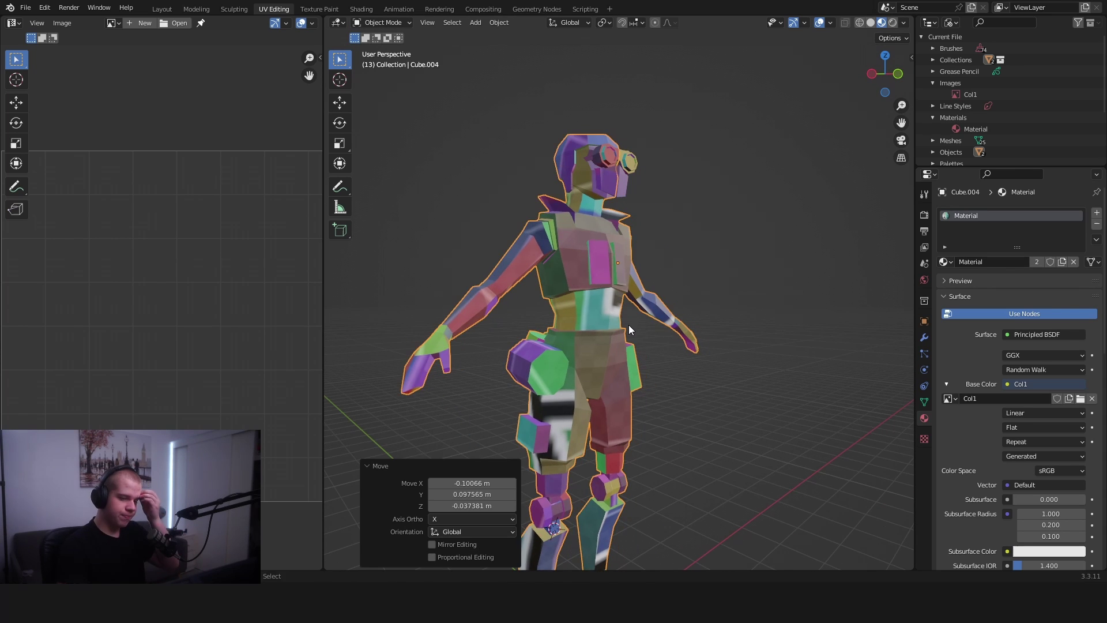
pyautogui.hotkey('ctrl', 'z')
# Unwrap the character's whole mesh with Smart UV Project, using a 66° angle limit and 0.008 island margin
pyautogui.press('KP_1')
pyautogui.scroll(-4, 555, 316)
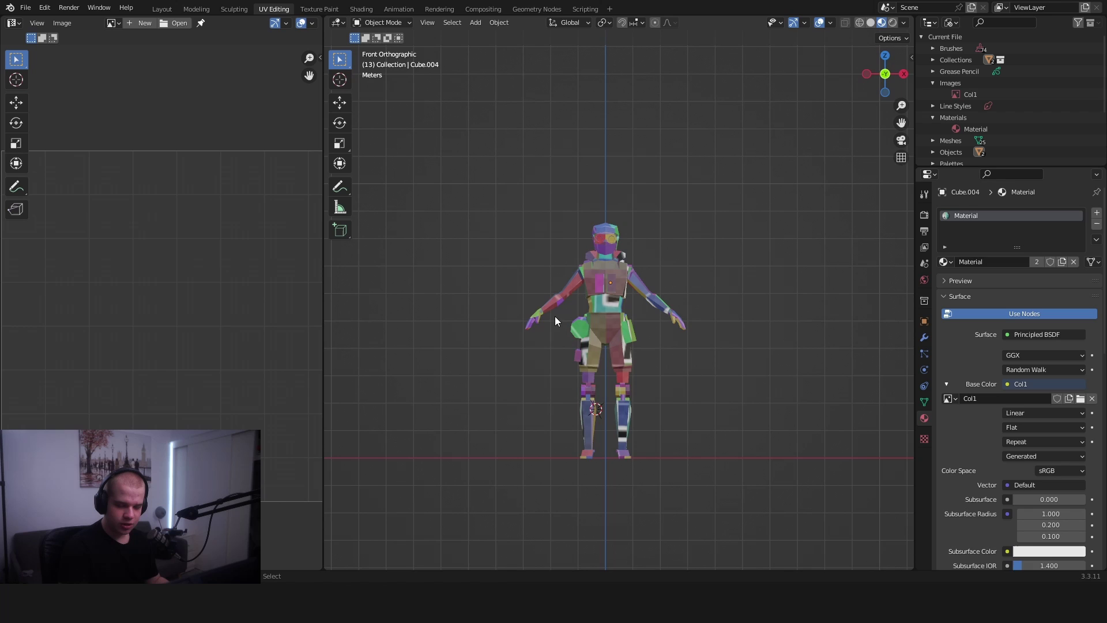
pyautogui.press('Tab')
pyautogui.scroll(4, 555, 316)
pyautogui.moveTo(599, 318); pyautogui.dragTo(680, 320, button='middle')
pyautogui.press('Tab')
pyautogui.hotkey('alt', 'a')
pyautogui.scroll(-3, 635, 316)
pyautogui.press('Tab')
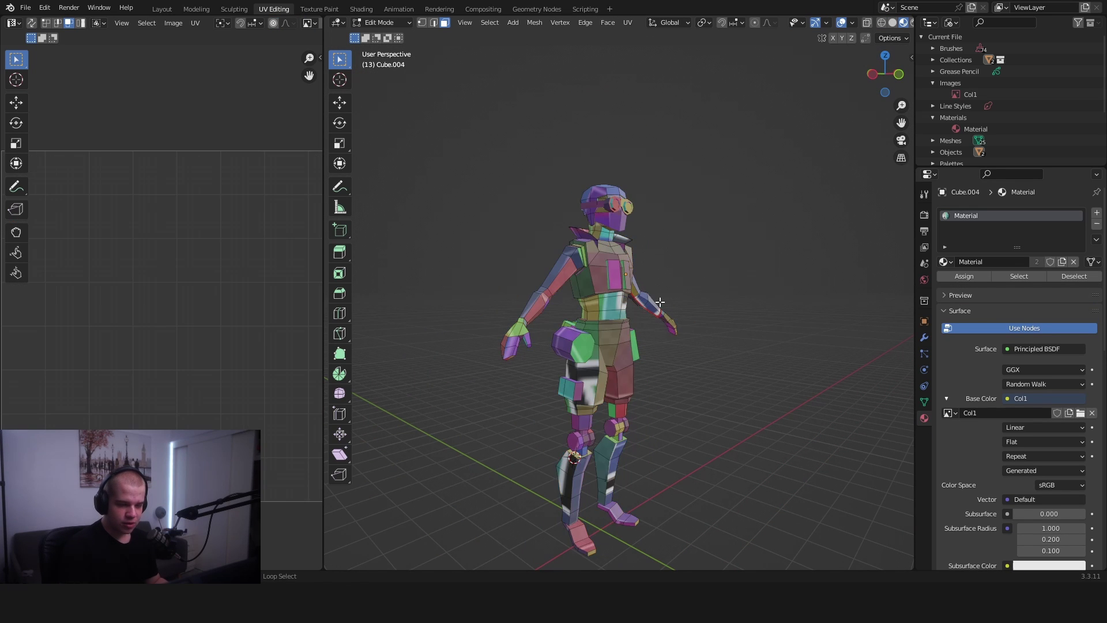
pyautogui.moveTo(637, 322); pyautogui.dragTo(619, 304, button='middle')
pyautogui.press('u')
pyautogui.click(620, 301)
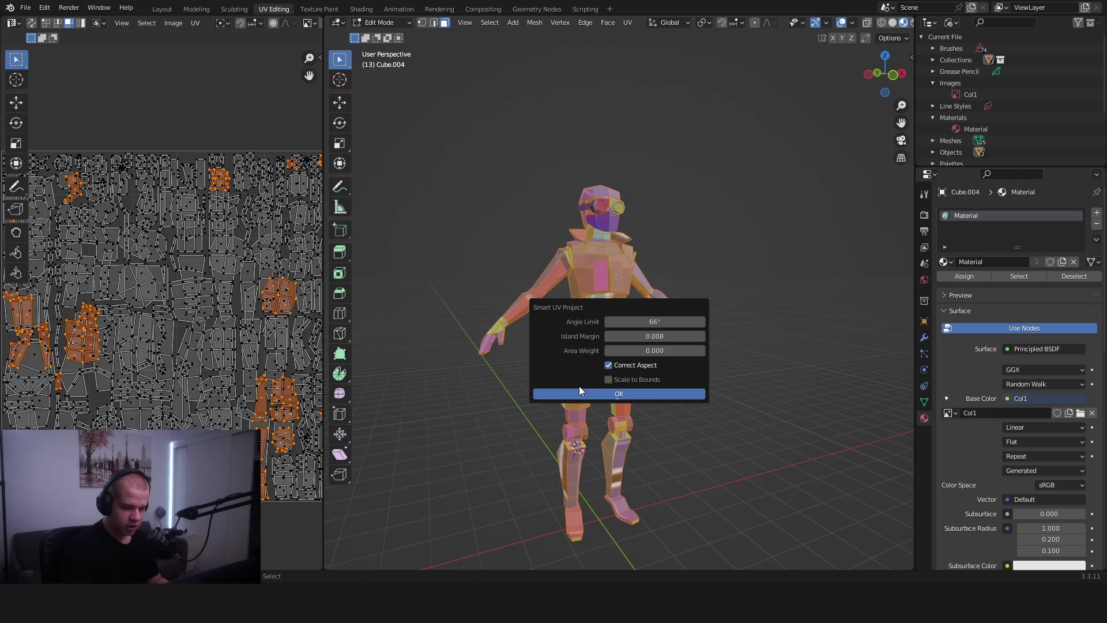
pyautogui.click(579, 386)
# Examine the spacing between the unwrapped islands in the UV editor
pyautogui.scroll(-3, 131, 277)
pyautogui.scroll(6, 132, 279)
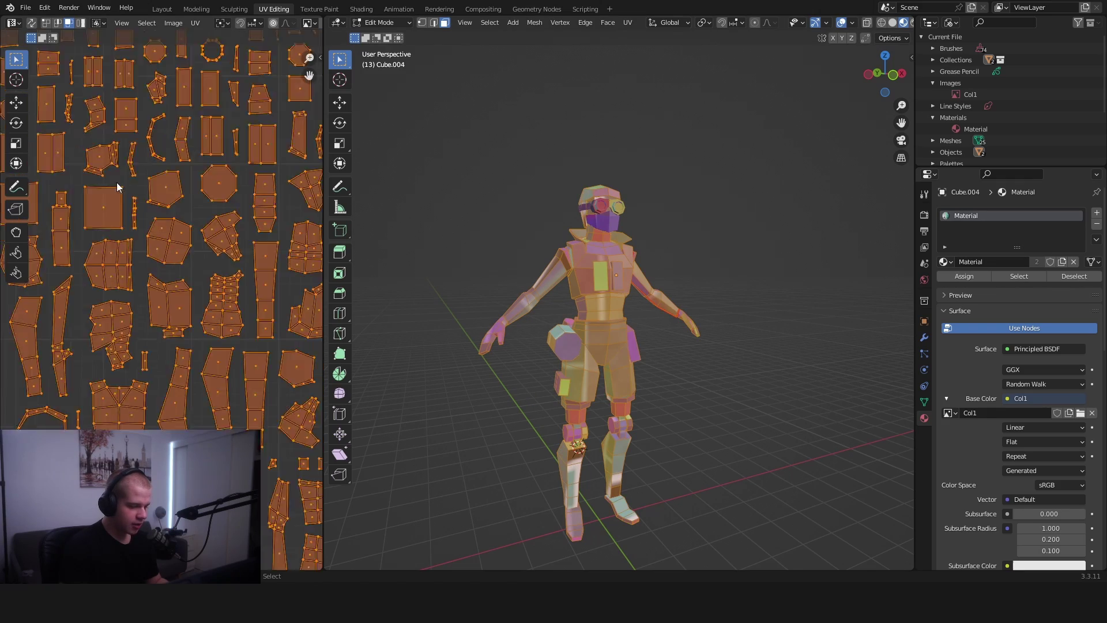
pyautogui.scroll(-2, 117, 182)
pyautogui.scroll(5, 119, 276)
pyautogui.scroll(-5, 168, 235)
pyautogui.scroll(3, 128, 327)
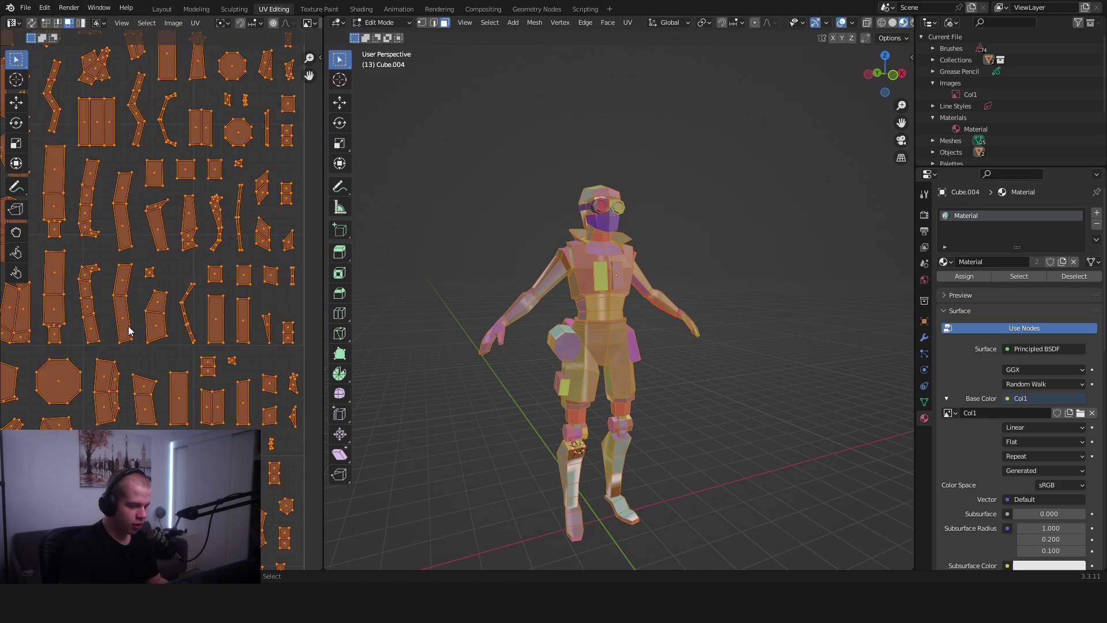
pyautogui.scroll(-3, 226, 319)
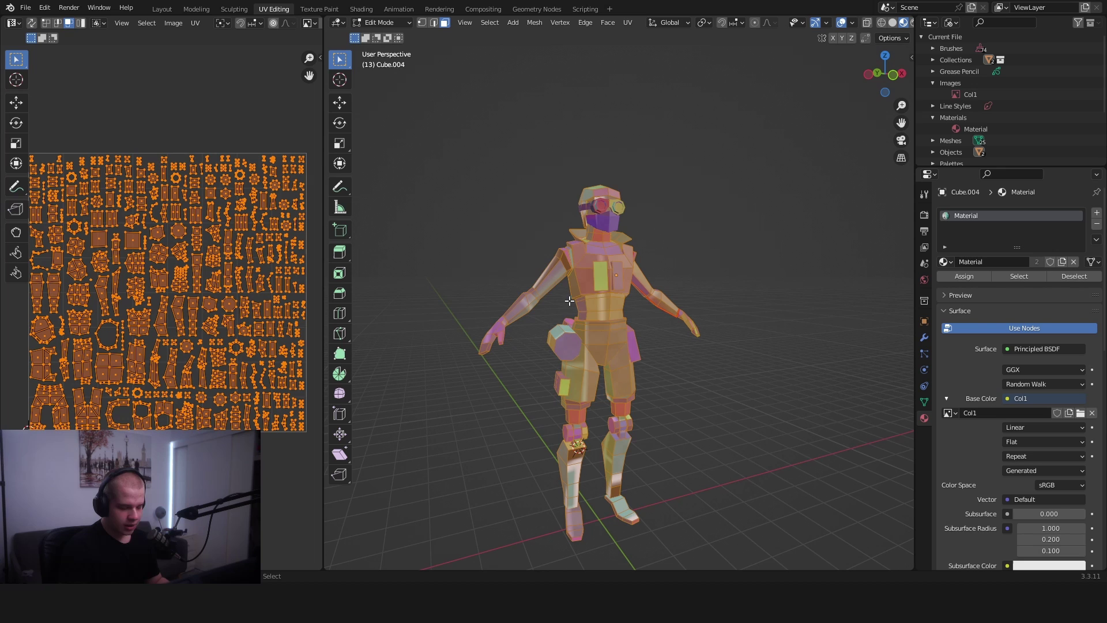
# Repeat Smart UV Project with an island margin of 0, then try a margin of 0.08 for comparison
pyautogui.click(593, 300)
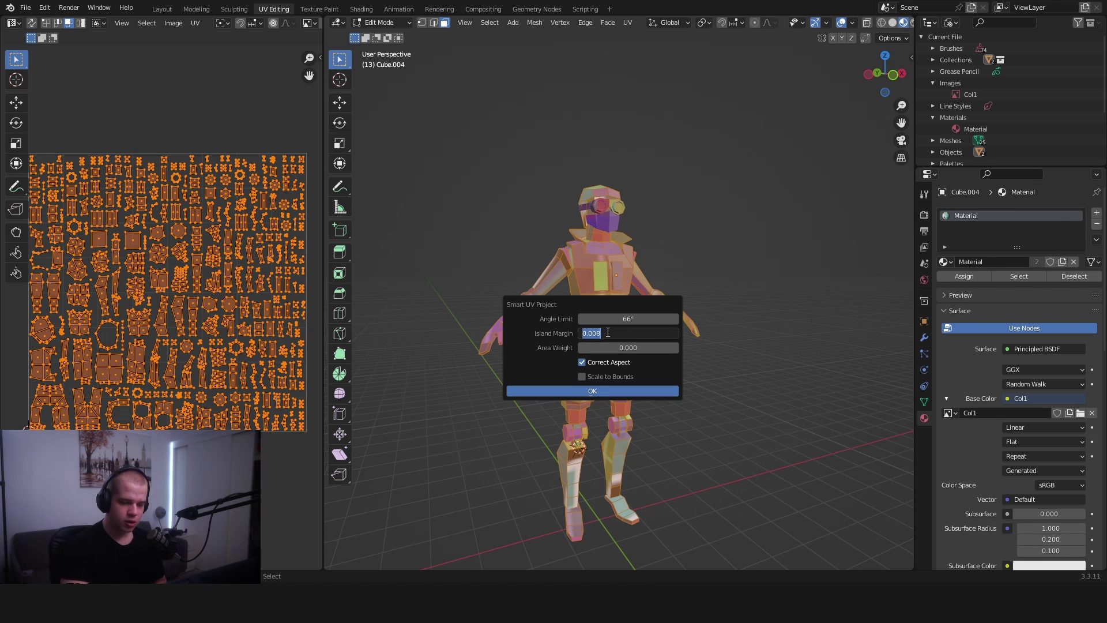
pyautogui.click(592, 391)
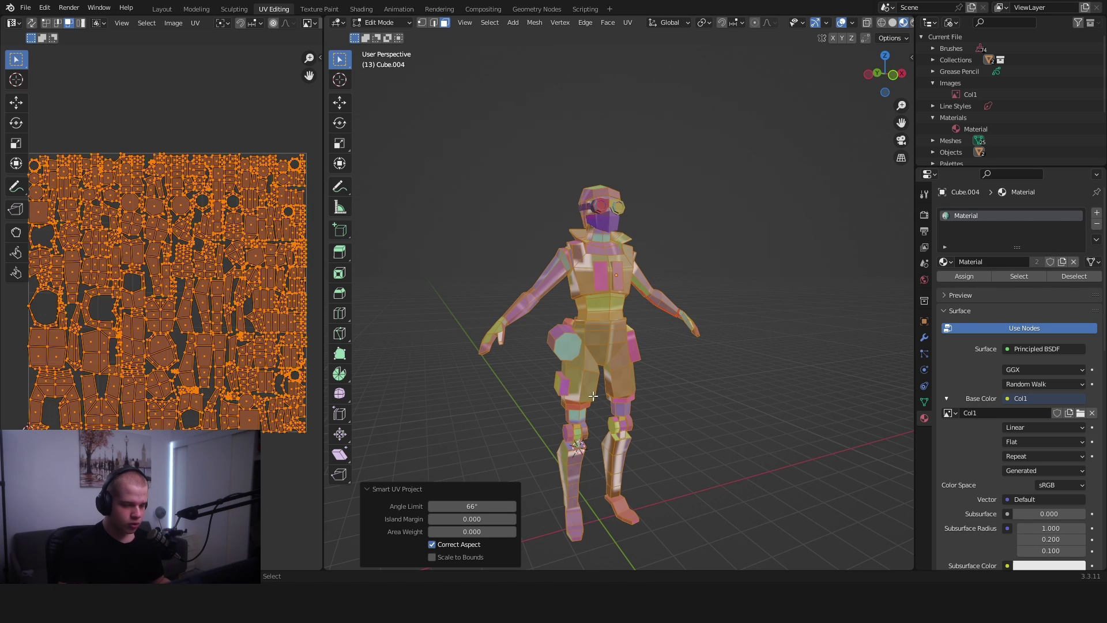
pyautogui.scroll(5, 160, 316)
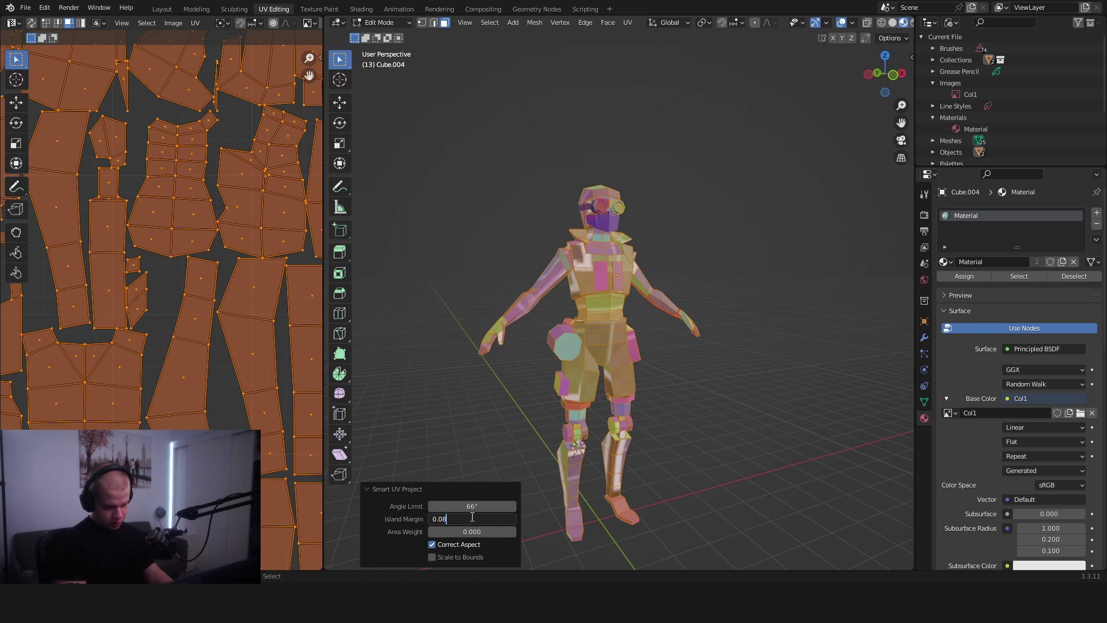
pyautogui.press('Return')
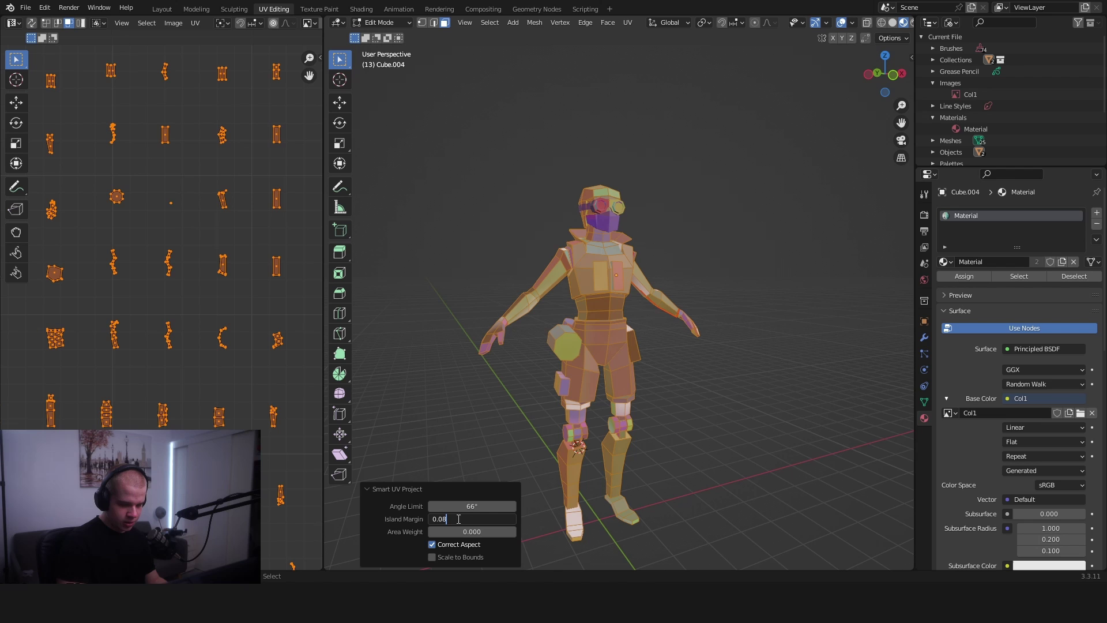
# Set the Smart UV Project island margin to 0.008 and view the full UV layout
pyautogui.write('8')
pyautogui.press('Return')
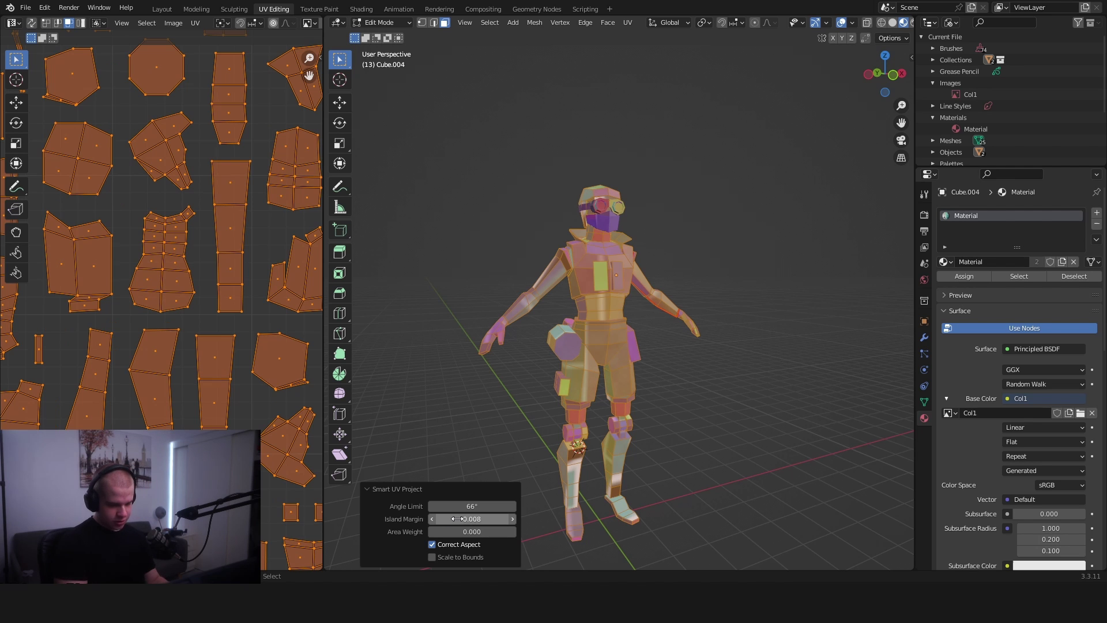
pyautogui.scroll(-6, 162, 281)
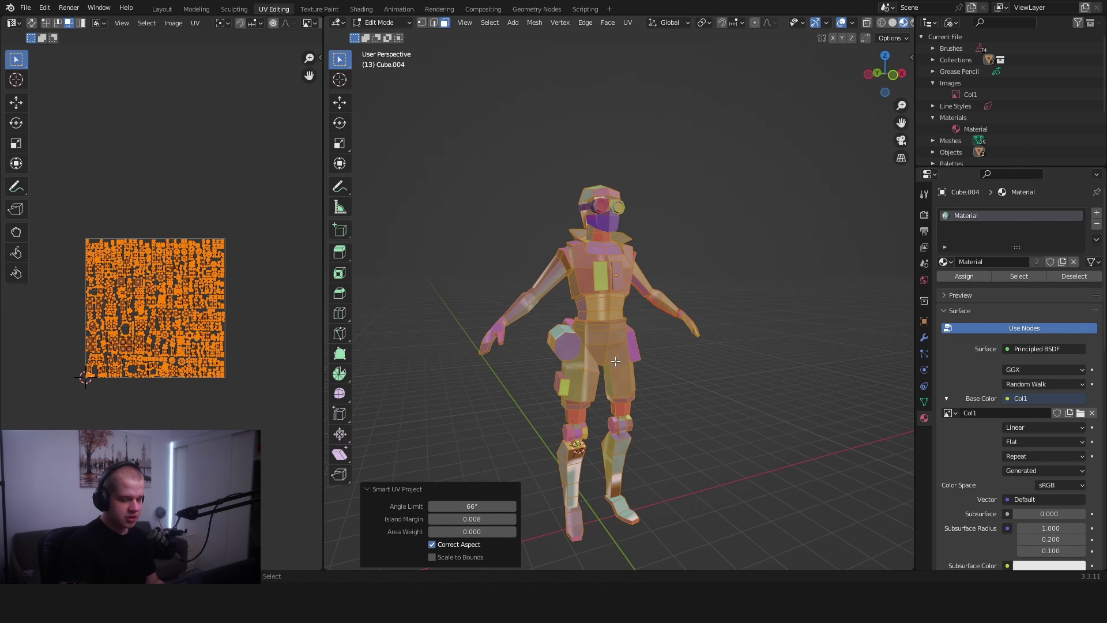
# Switch the character to Object Mode and examine how the test image falls across the torso and arms
pyautogui.scroll(6, 155, 372)
pyautogui.scroll(-2, 622, 355)
pyautogui.hotkey('ctrl', 'Tab')
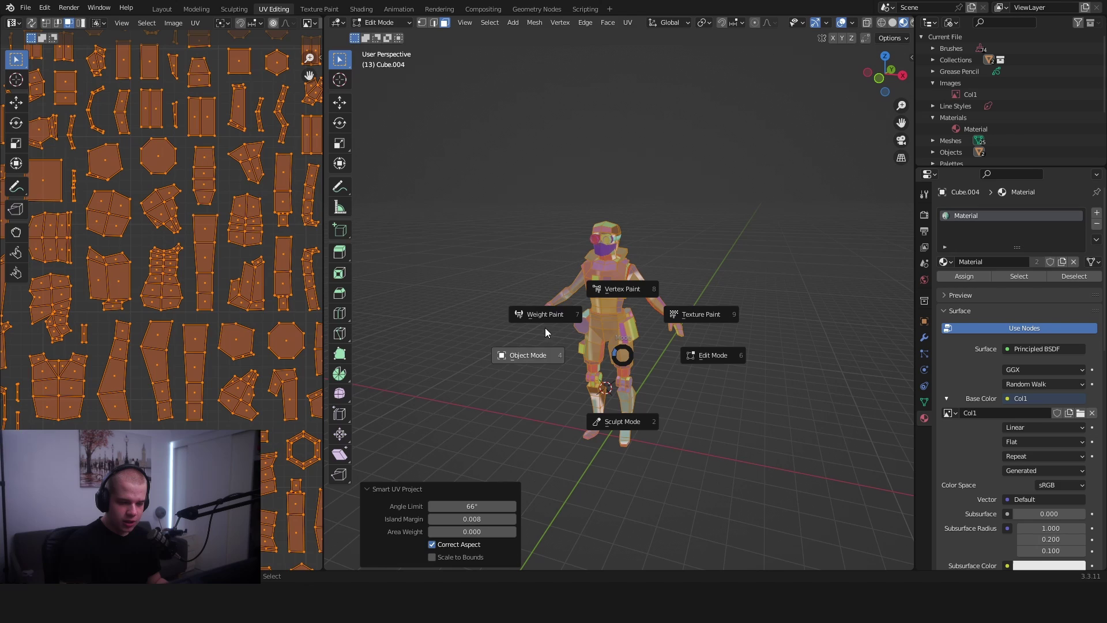
pyautogui.click(533, 358)
pyautogui.scroll(6, 611, 317)
pyautogui.click(744, 309)
pyautogui.moveTo(744, 309)
pyautogui.mouseDown(button='middle')
pyautogui.moveTo(724, 301)
pyautogui.moveTo(759, 303)
pyautogui.moveTo(747, 323)
pyautogui.mouseUp(button='middle')
pyautogui.scroll(3, 682, 242)
pyautogui.scroll(-7, 786, 442)
pyautogui.scroll(6, 745, 380)
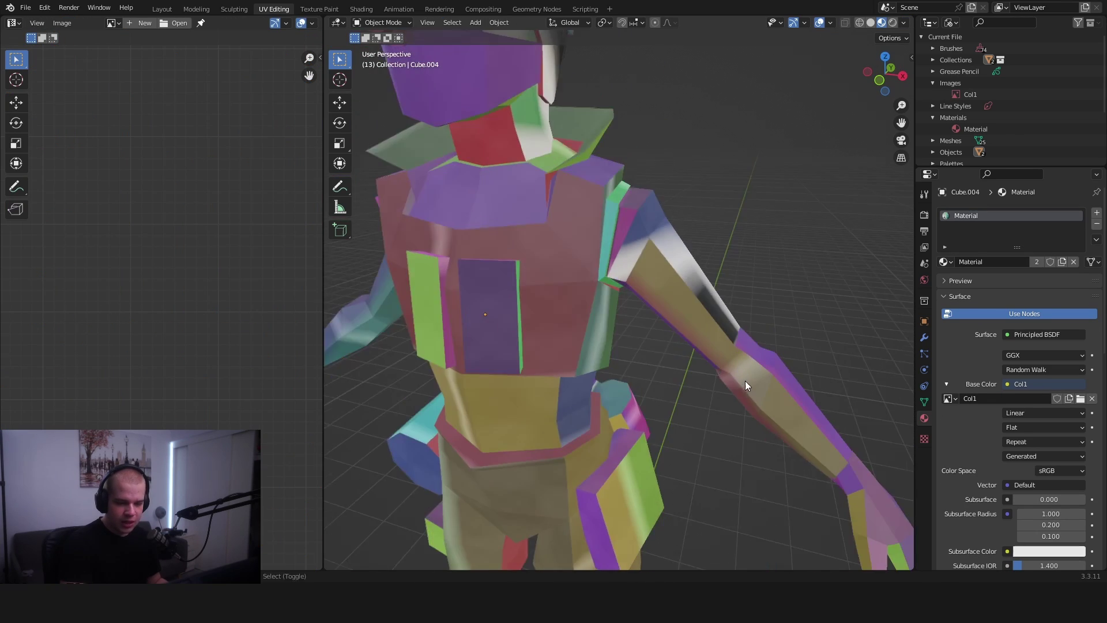
pyautogui.scroll(-1, 745, 381)
pyautogui.keyDown('shift'); pyautogui.moveTo(721, 357); pyautogui.dragTo(638, 275, button='middle'); pyautogui.keyUp('shift')
# Return to Edit Mode and view the whole unwrapped character from the front
pyautogui.press('Tab')
pyautogui.scroll(-4, 625, 316)
pyautogui.press('KP_1')
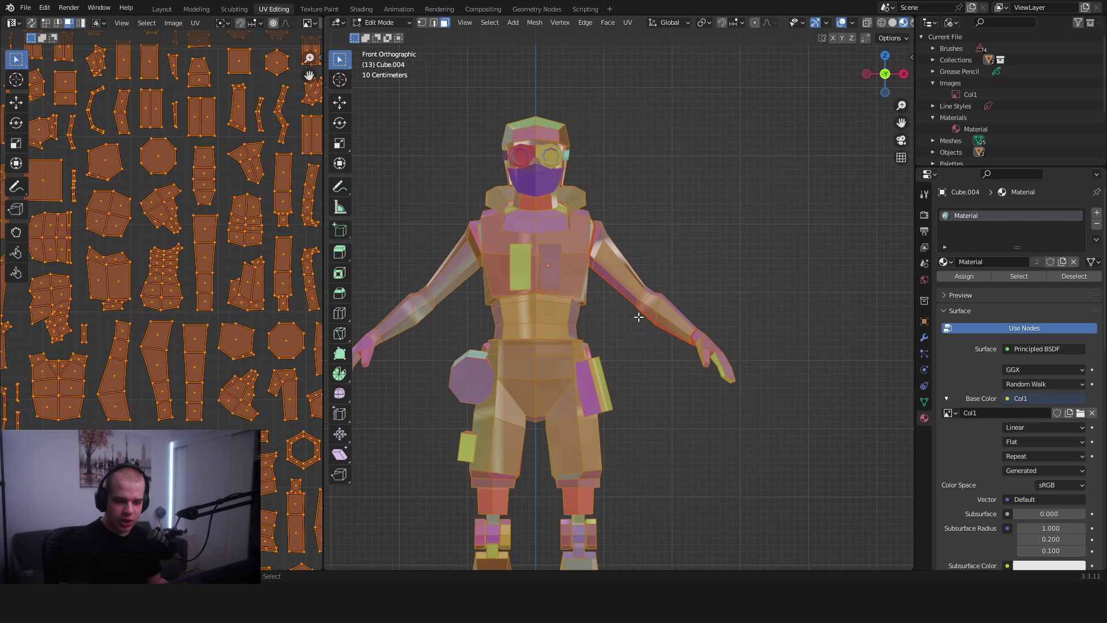
pyautogui.scroll(-1, 591, 249)
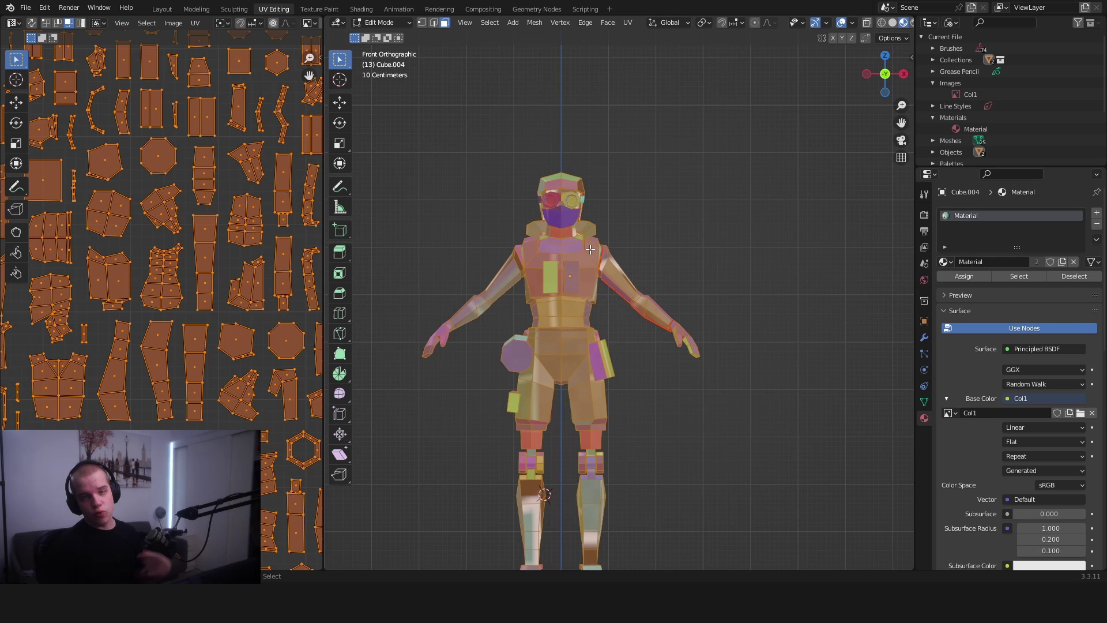
pyautogui.scroll(-2, 591, 249)
pyautogui.scroll(-4, 234, 294)
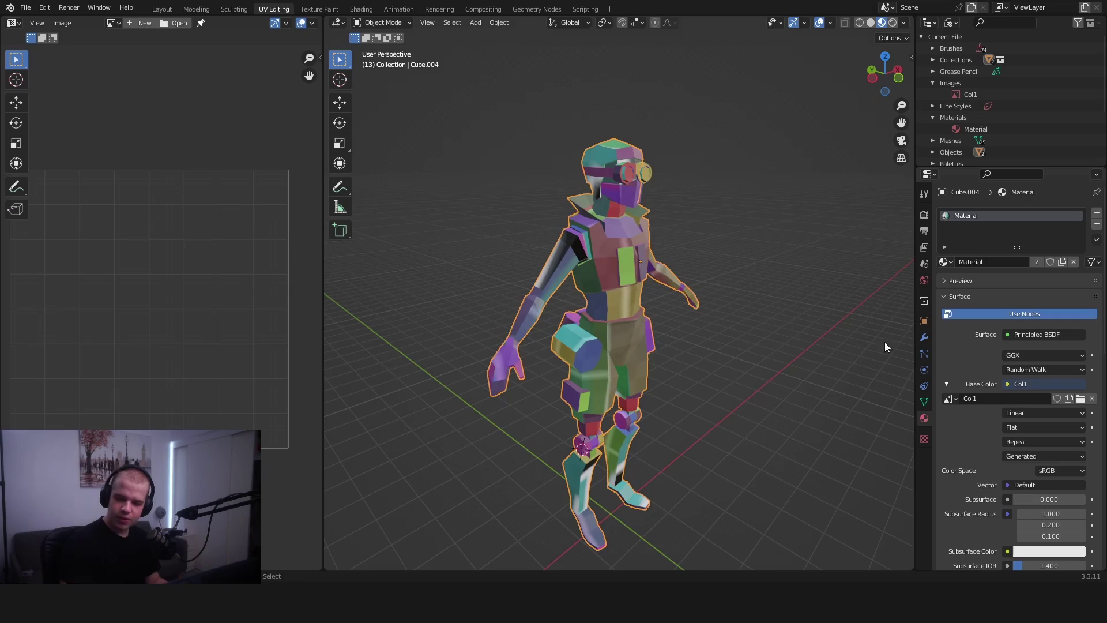
# Set the interpolation of the material's Col1 base color image to Closest
pyautogui.scroll(5, 660, 375)
pyautogui.scroll(-3, 681, 363)
pyautogui.moveTo(682, 360); pyautogui.dragTo(669, 359, button='middle')
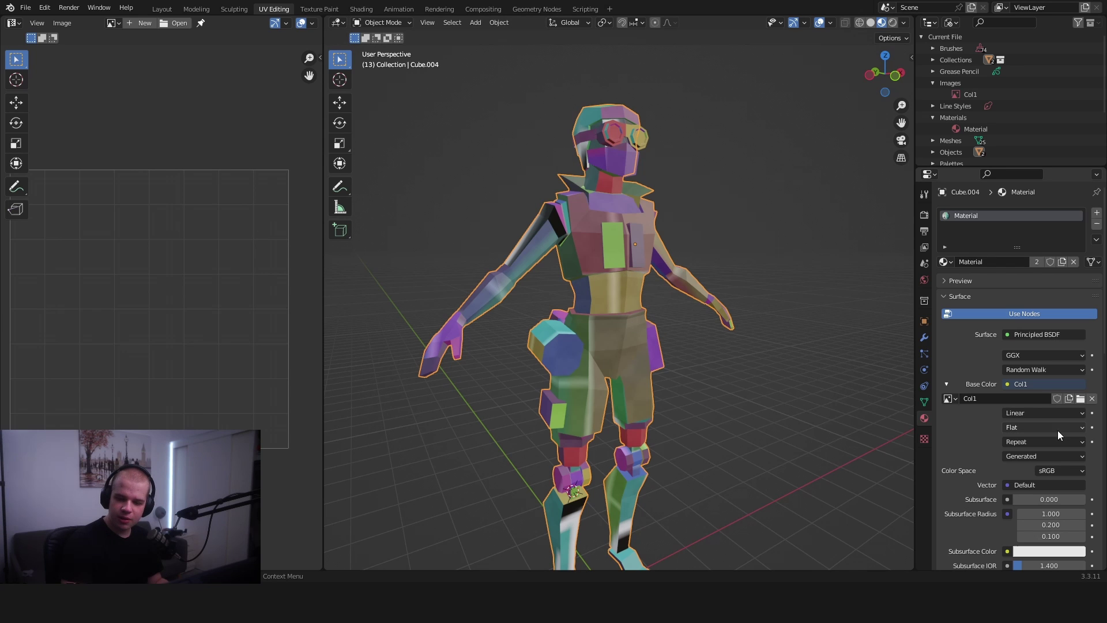
pyautogui.click(1053, 415)
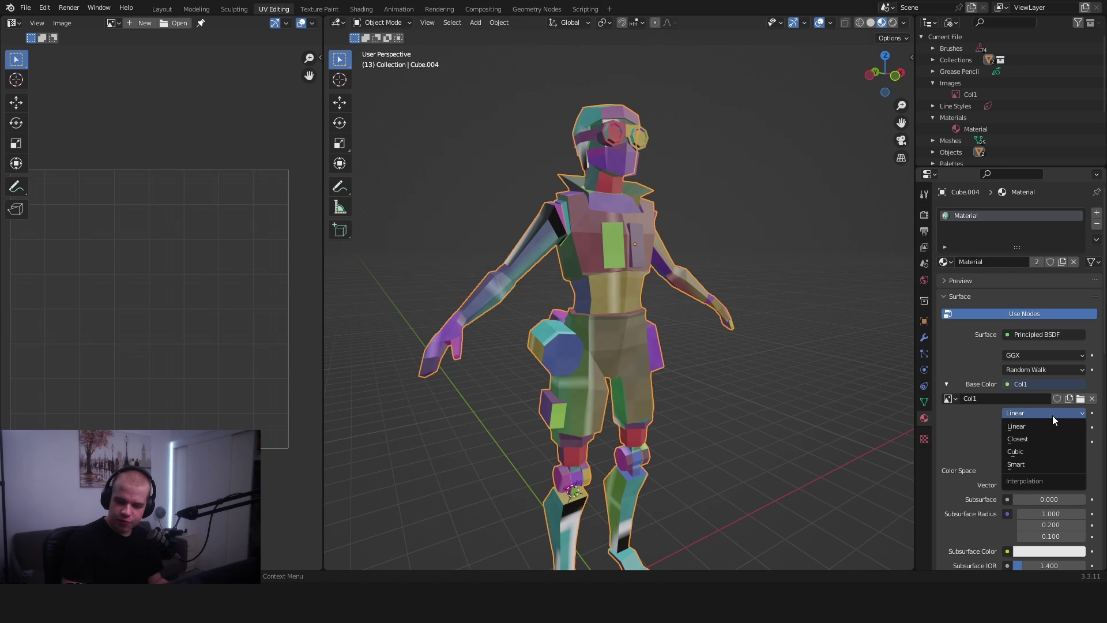
pyautogui.click(1034, 438)
# Examine the pixelated texture on the character from the front and at an angle
pyautogui.moveTo(708, 313); pyautogui.dragTo(514, 185, button='middle')
pyautogui.scroll(-2, 622, 282)
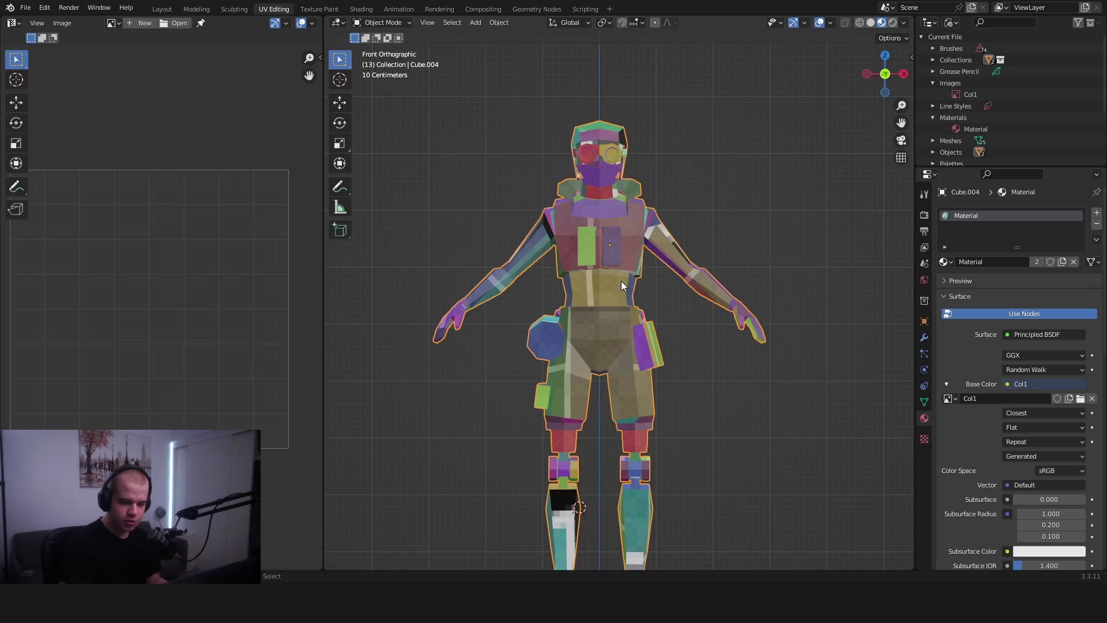
pyautogui.scroll(5, 679, 299)
pyautogui.press('KP_1')
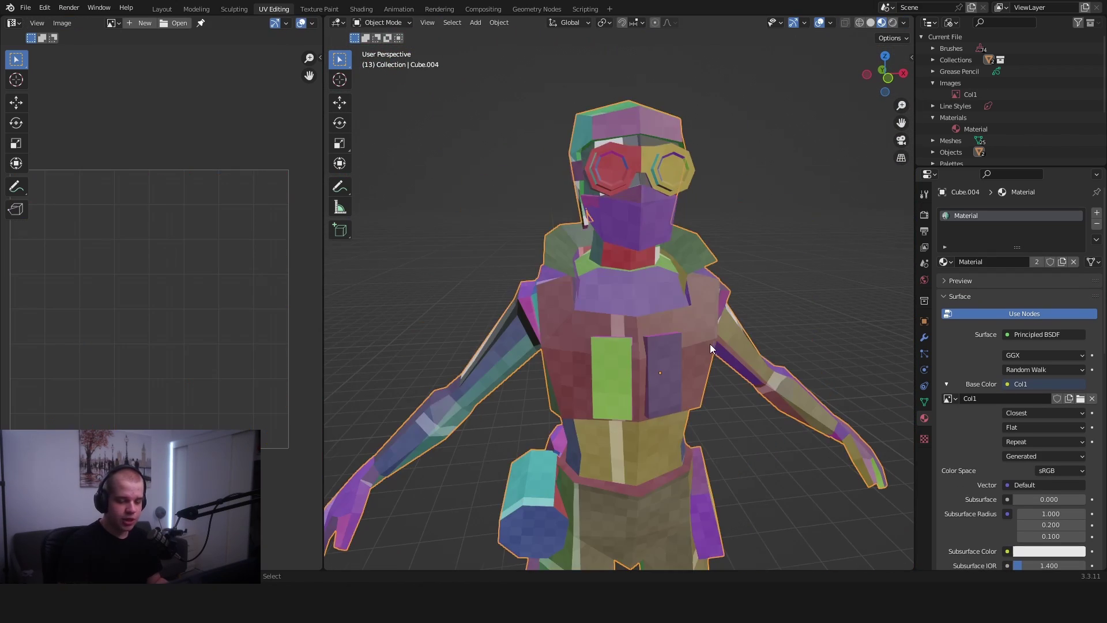
pyautogui.scroll(-1, 711, 344)
pyautogui.moveTo(752, 369); pyautogui.dragTo(736, 365, button='middle')
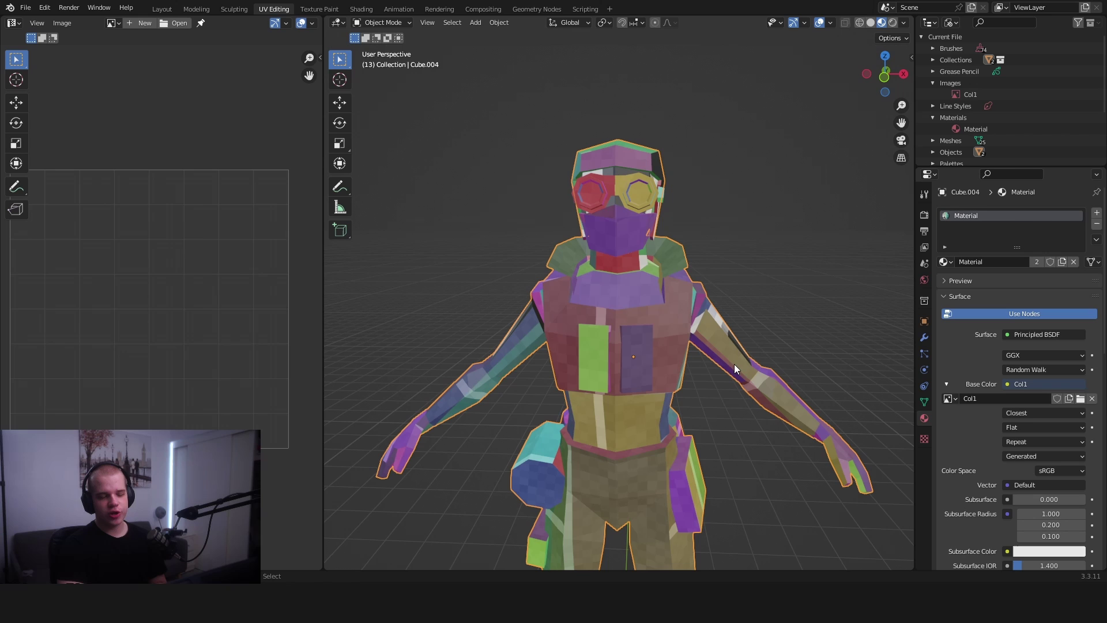
# Switch to the Texture Paint workspace and frame the full Col1 image and the character in front view
pyautogui.click(319, 9)
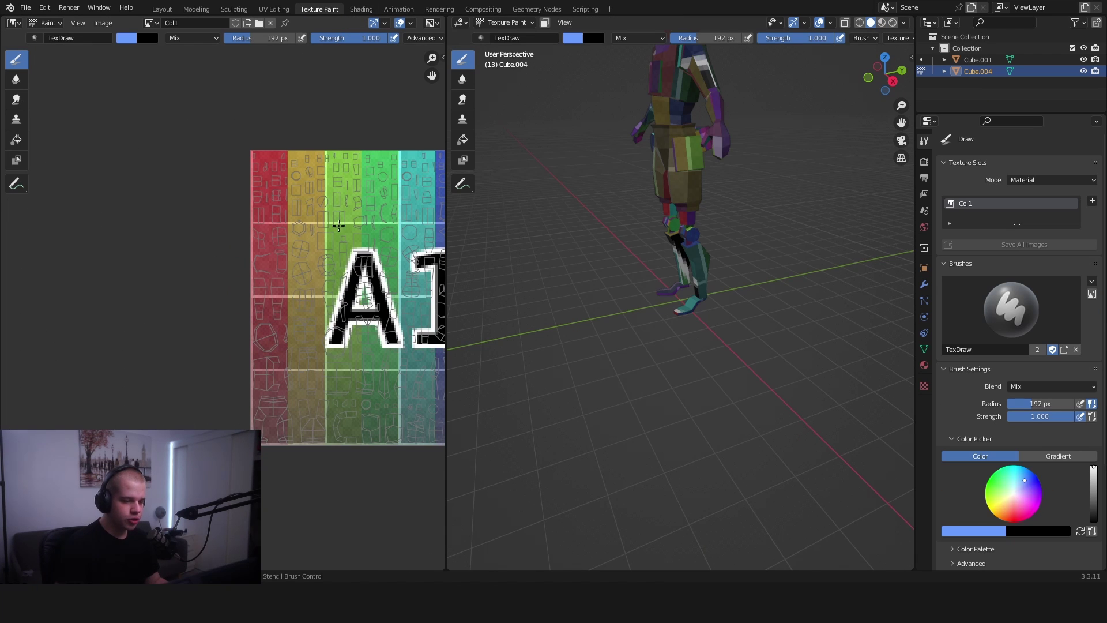
pyautogui.moveTo(338, 225); pyautogui.dragTo(146, 217, button='middle')
pyautogui.scroll(-2, 231, 297)
pyautogui.scroll(2, 254, 323)
pyautogui.scroll(-3, 591, 269)
pyautogui.keyDown('shift'); pyautogui.moveTo(635, 248); pyautogui.dragTo(678, 312, button='middle'); pyautogui.keyUp('shift')
pyautogui.scroll(5, 764, 304)
pyautogui.scroll(3, 241, 186)
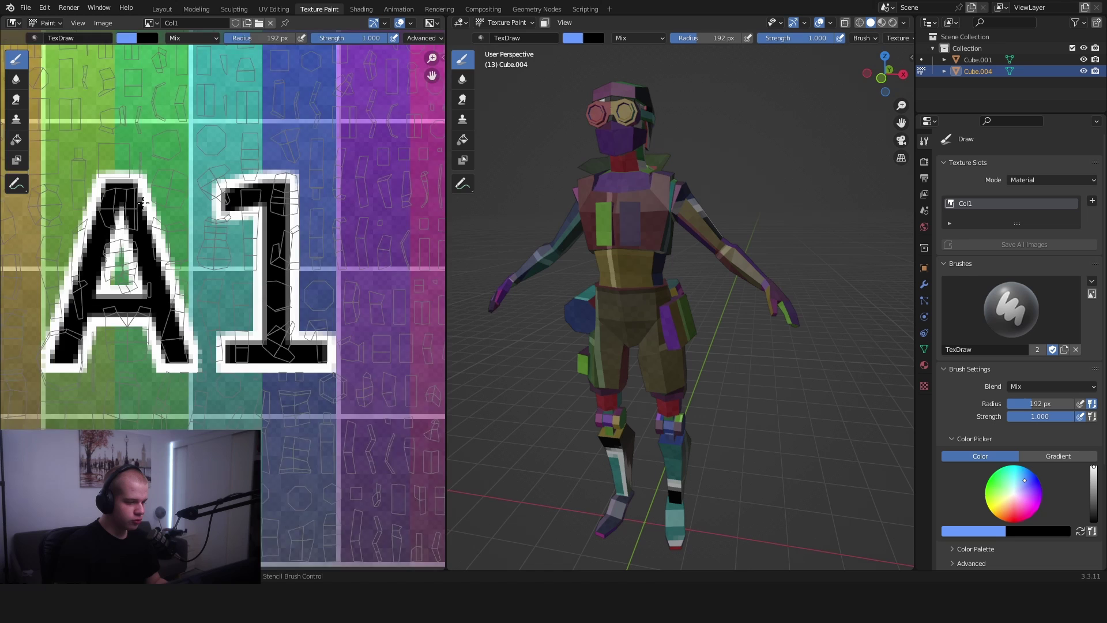
pyautogui.scroll(-2, 95, 214)
pyautogui.scroll(-2, 278, 203)
pyautogui.moveTo(663, 301); pyautogui.dragTo(669, 295, button='middle')
pyautogui.scroll(-1, 669, 295)
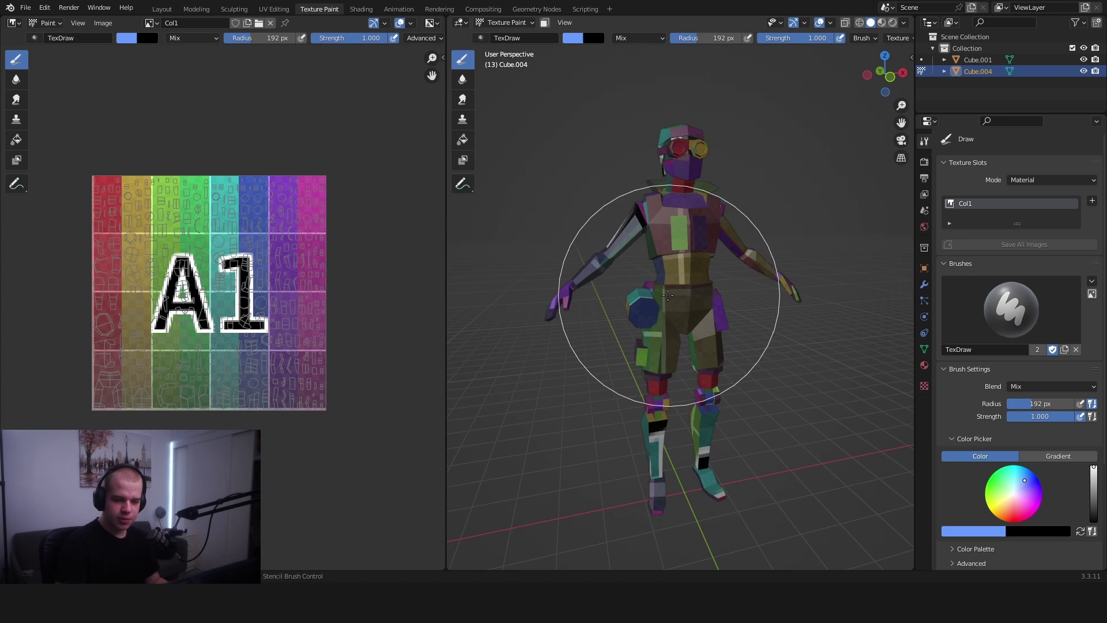
pyautogui.press('KP_1')
pyautogui.scroll(1, 576, 159)
# Replace the draw brush's texture with a new one that uses the image download.jpeg
pyautogui.scroll(-5, 949, 309)
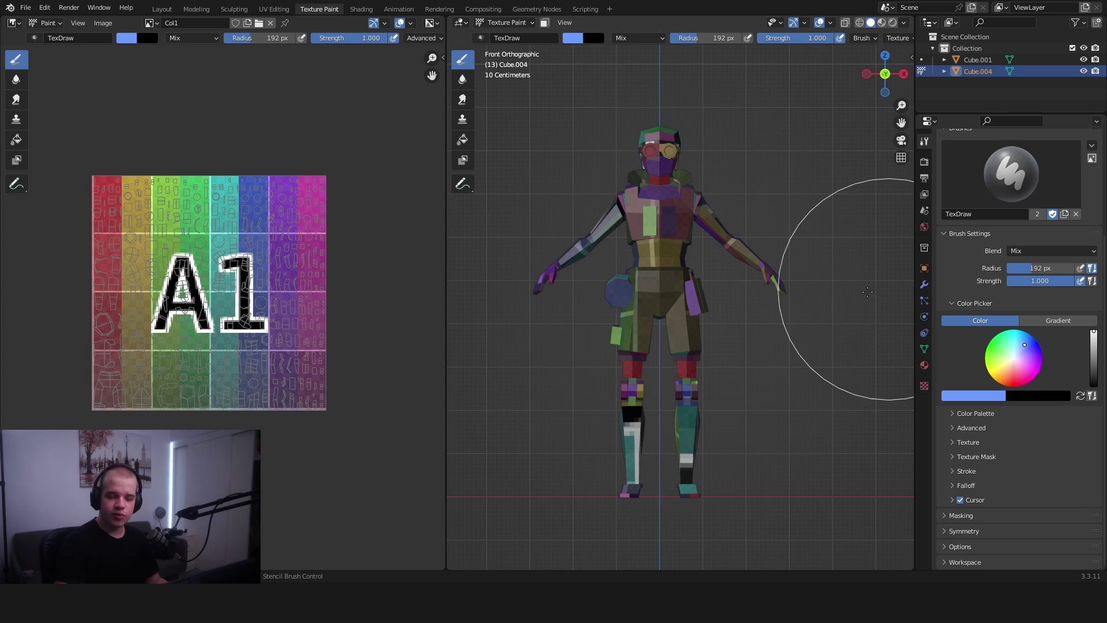
pyautogui.keyDown('shift'); pyautogui.moveTo(756, 292); pyautogui.dragTo(756, 302, button='middle'); pyautogui.keyUp('shift')
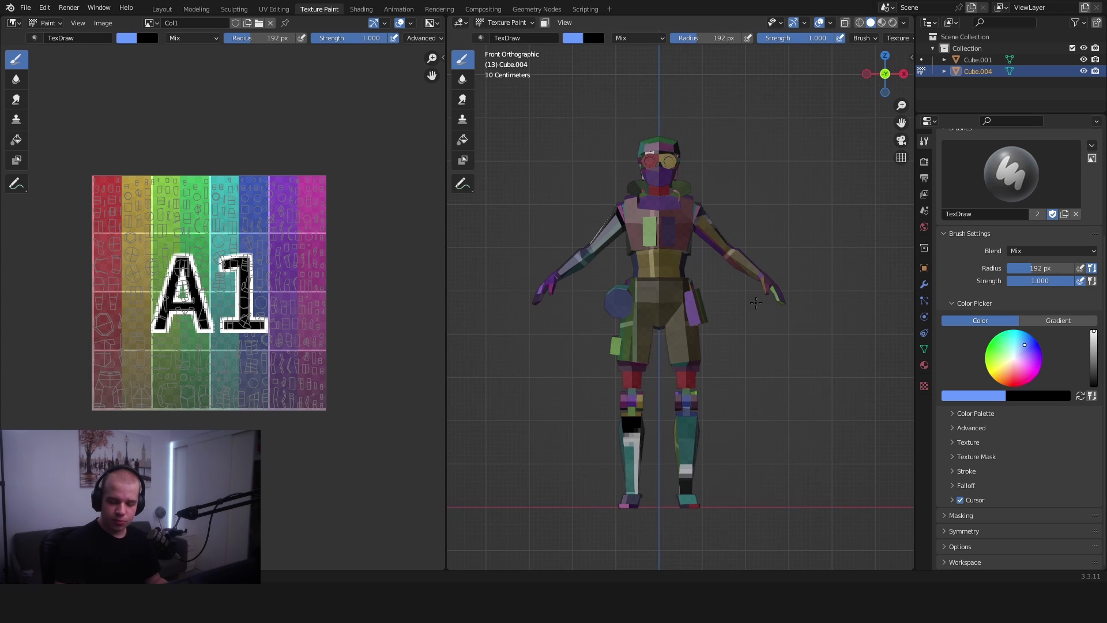
pyautogui.click(983, 443)
pyautogui.scroll(-4, 1032, 421)
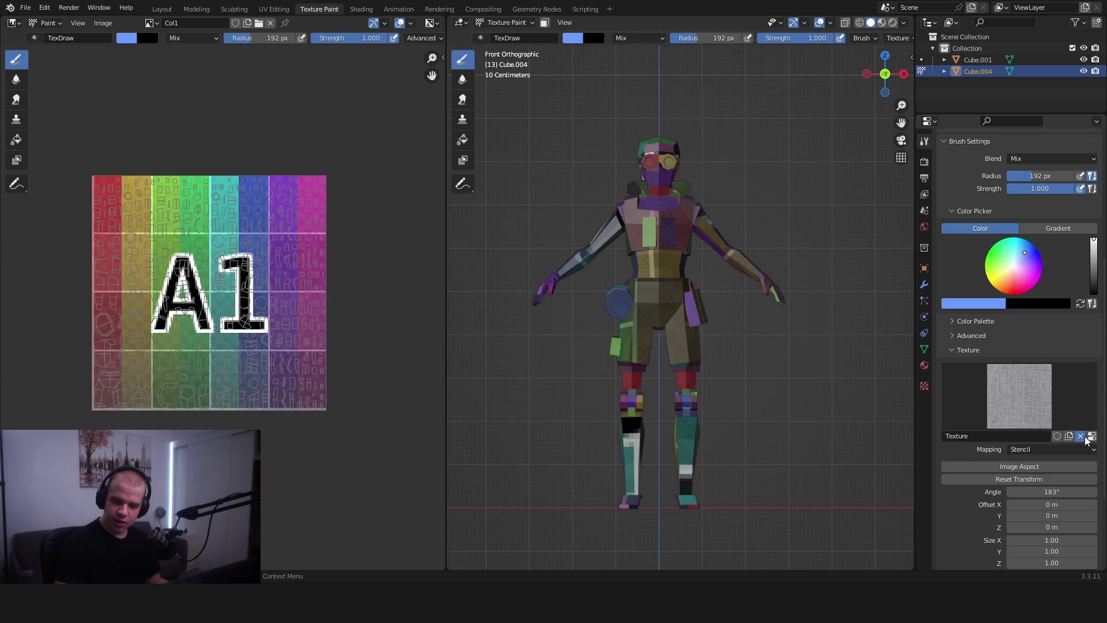
pyautogui.click(1080, 436)
pyautogui.click(1032, 436)
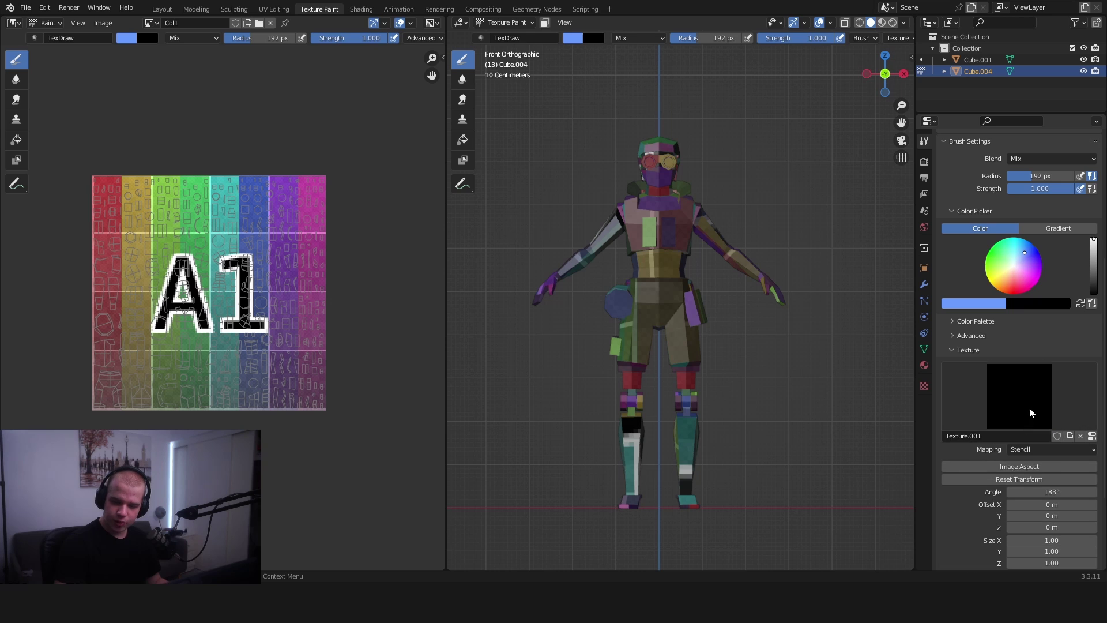
pyautogui.click(1093, 438)
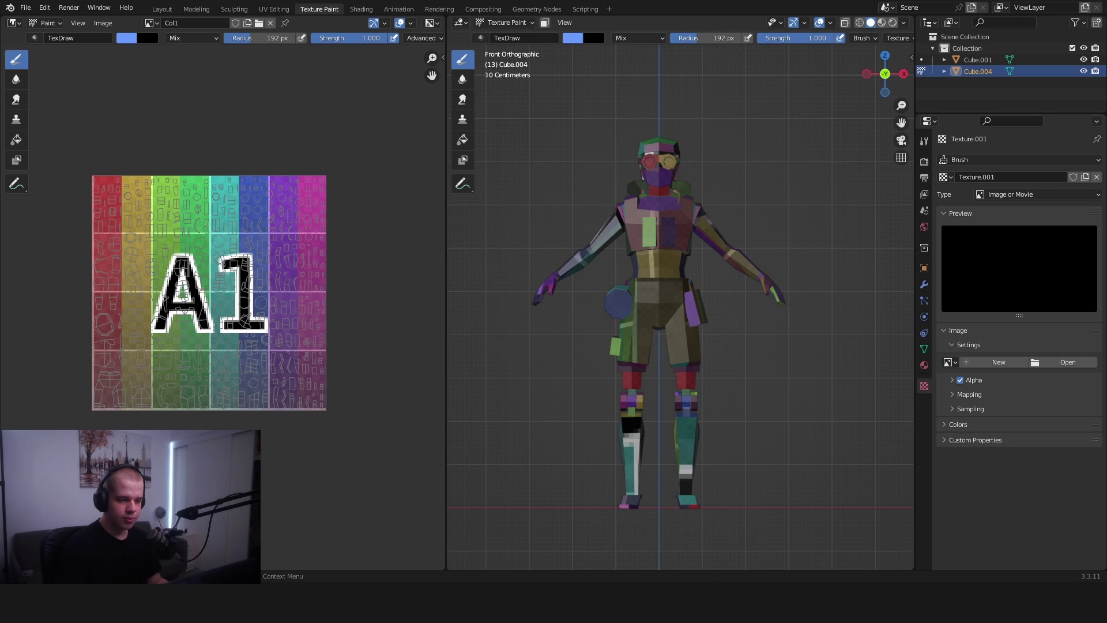
pyautogui.doubleClick(577, 295)
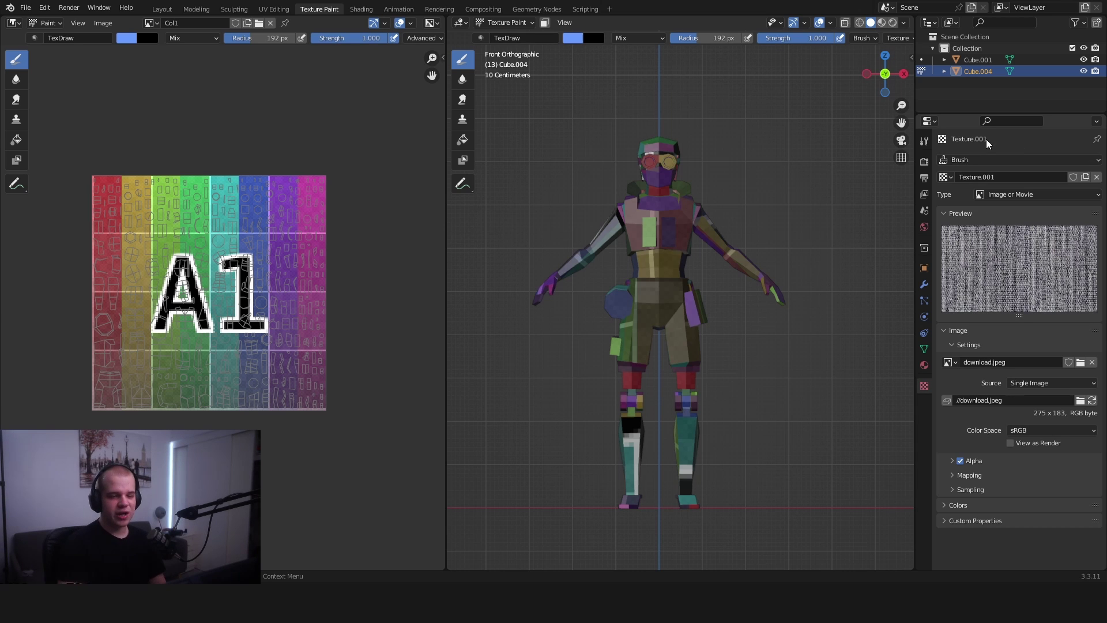
# Try Tiled mapping for the brush texture, then set it back to Stencil and fit the stencil to the image aspect
pyautogui.click(926, 143)
pyautogui.scroll(-10, 993, 275)
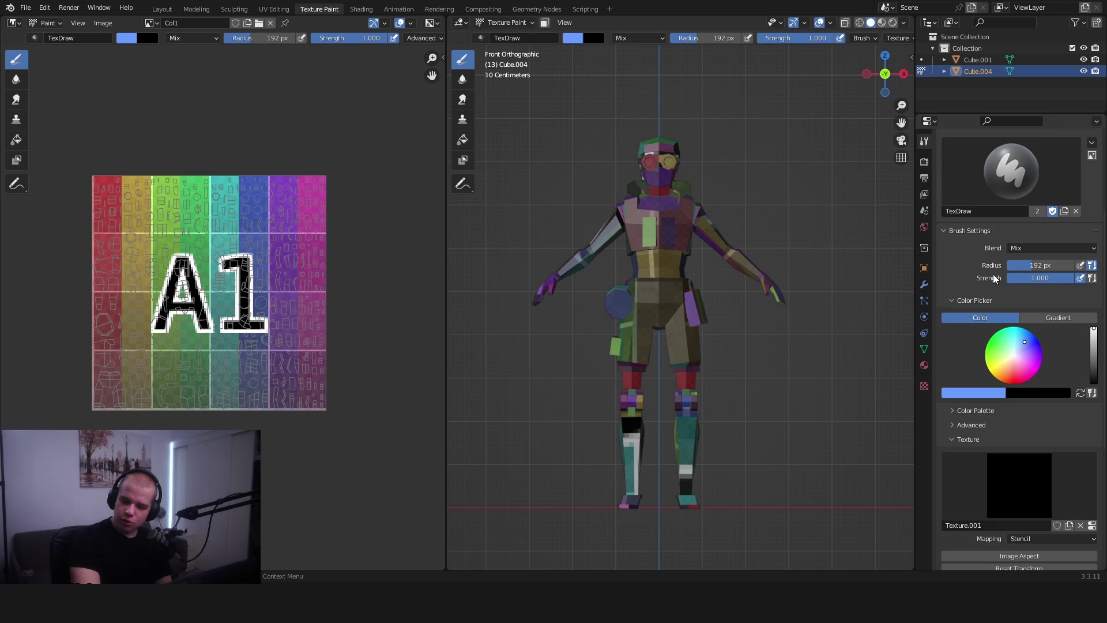
pyautogui.click(1082, 378)
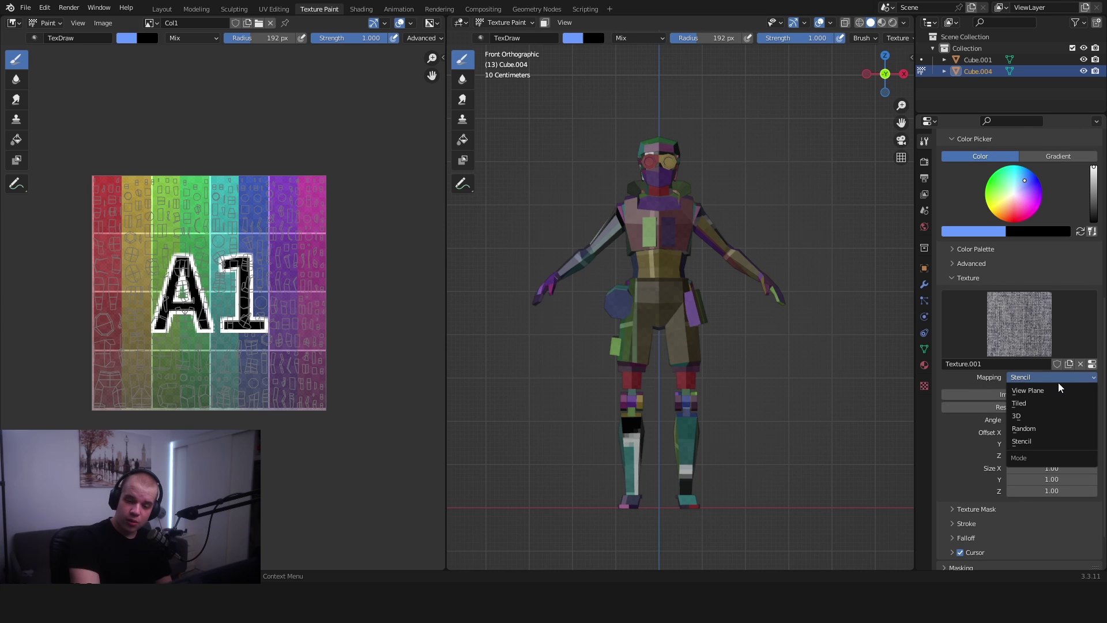
pyautogui.click(1051, 403)
pyautogui.click(1065, 378)
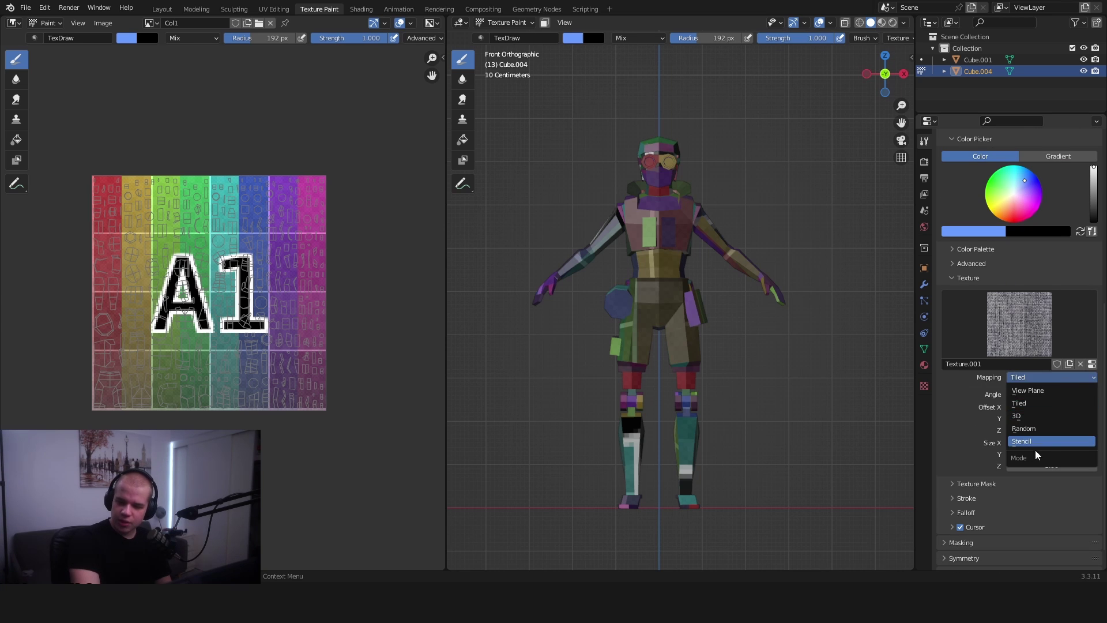
pyautogui.click(1036, 441)
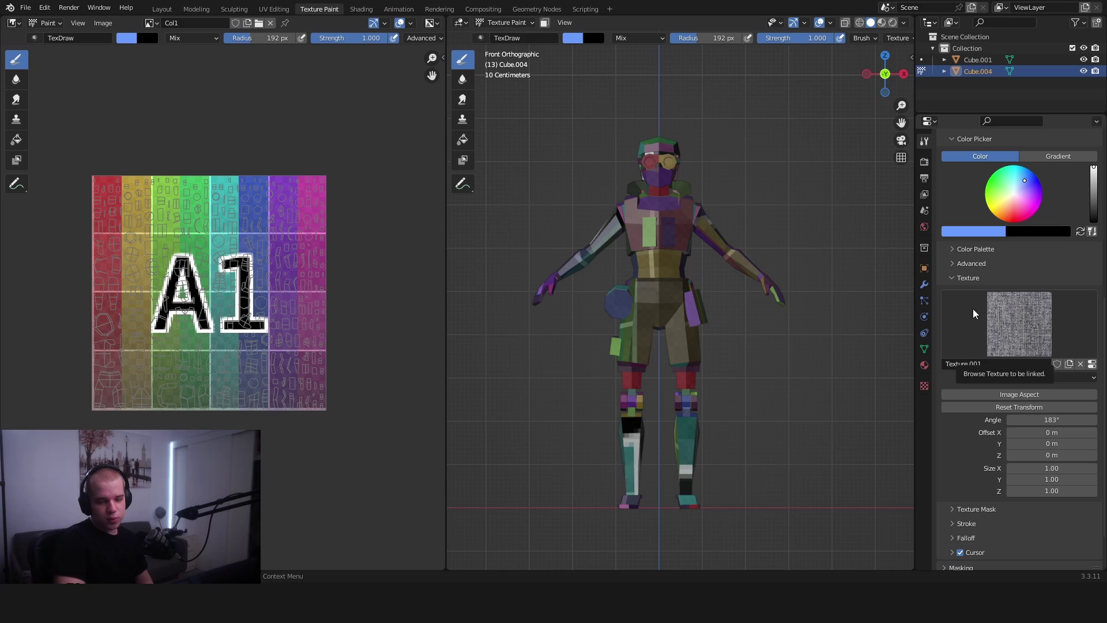
pyautogui.click(1020, 396)
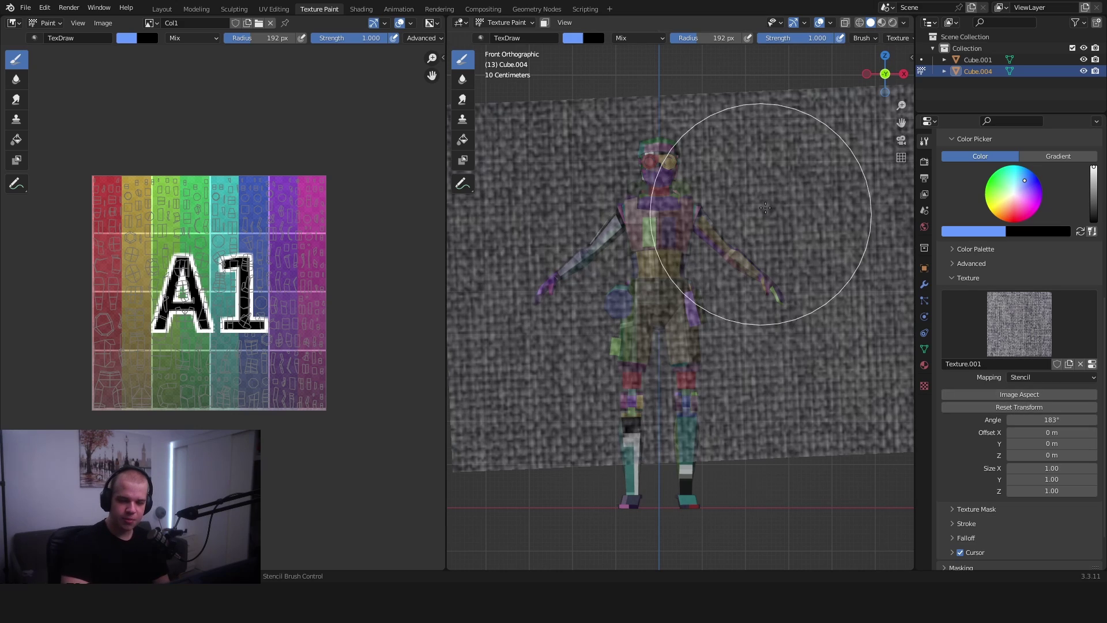
# Rotate the fabric stencil to 0°, scale it down and position it over the character's upper body
pyautogui.scroll(-4, 749, 234)
pyautogui.scroll(4, 739, 250)
pyautogui.moveTo(744, 282); pyautogui.dragTo(675, 374, button='right')
pyautogui.scroll(-3, 692, 358)
pyautogui.scroll(1, 705, 341)
pyautogui.moveTo(712, 320)
pyautogui.mouseDown(button='right')
pyautogui.moveTo(763, 283)
pyautogui.moveTo(899, 252)
pyautogui.moveTo(634, 326)
pyautogui.mouseUp(button='right')
pyautogui.moveTo(735, 382)
pyautogui.keyDown('ctrl'); pyautogui.mouseDown(button='right')
pyautogui.moveTo(709, 382)
pyautogui.moveTo(588, 564)
pyautogui.moveTo(692, 242)
pyautogui.moveTo(647, 519)
pyautogui.moveTo(770, 371)
pyautogui.moveTo(783, 370)
pyautogui.moveTo(657, 410)
pyautogui.mouseUp(button='right'); pyautogui.keyUp('ctrl')
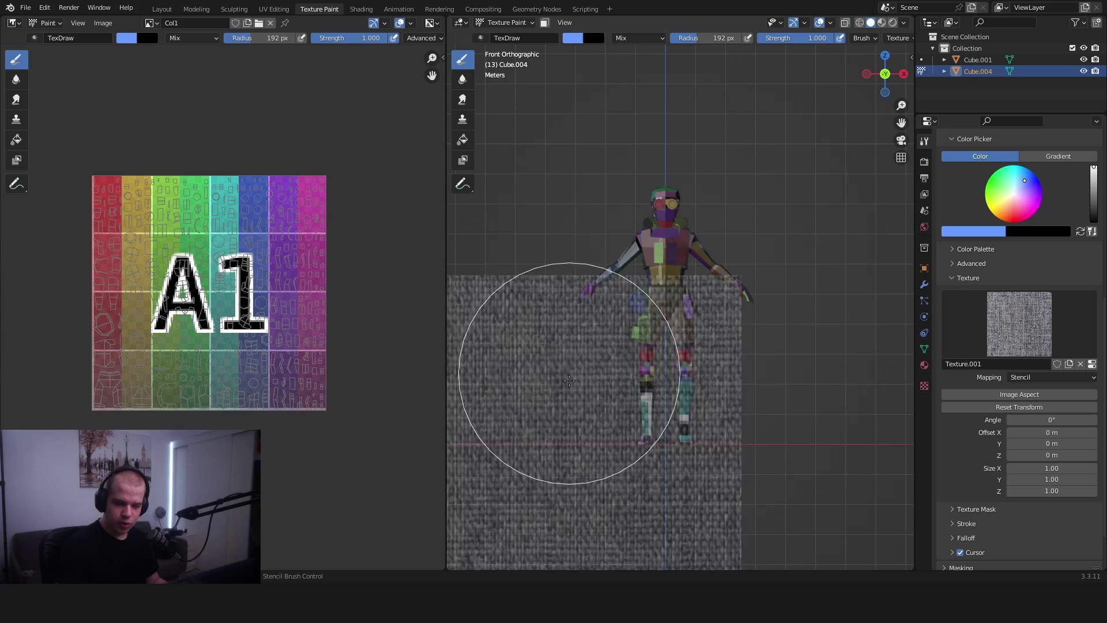
pyautogui.moveTo(561, 489); pyautogui.dragTo(716, 303, button='right')
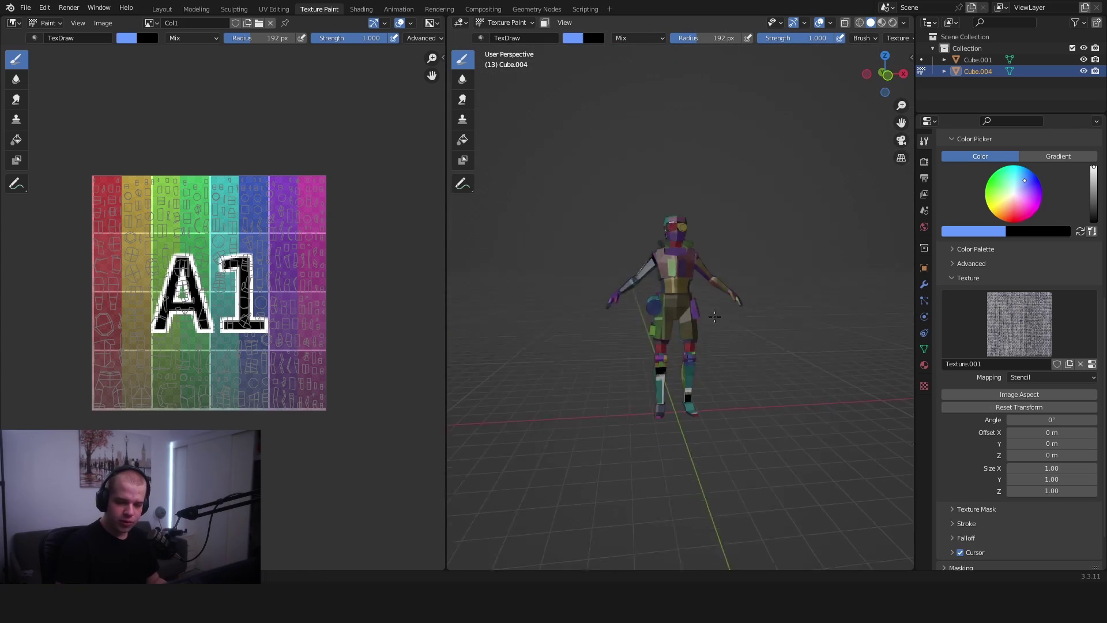
# Paint green through the fabric stencil over the character's torso and upper arms with the 192 px brush
pyautogui.scroll(4, 739, 301)
pyautogui.scroll(-1, 703, 283)
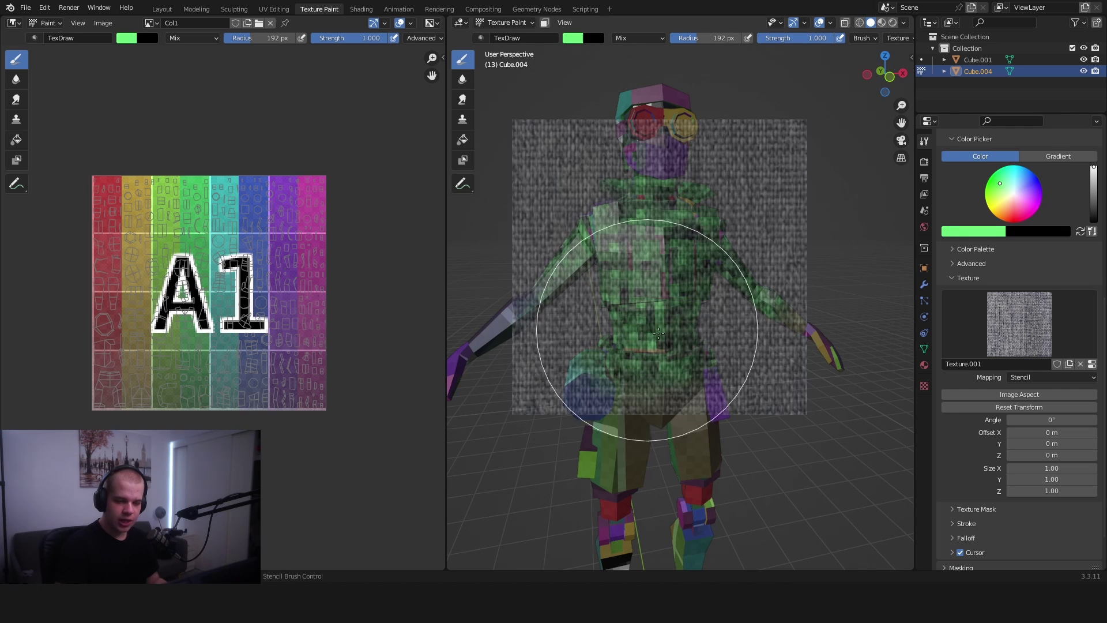
pyautogui.moveTo(659, 333); pyautogui.dragTo(686, 329)
pyautogui.moveTo(692, 327)
pyautogui.mouseDown(button='middle')
pyautogui.moveTo(778, 314)
pyautogui.moveTo(620, 320)
pyautogui.moveTo(675, 297)
pyautogui.moveTo(727, 310)
pyautogui.mouseUp(button='middle')
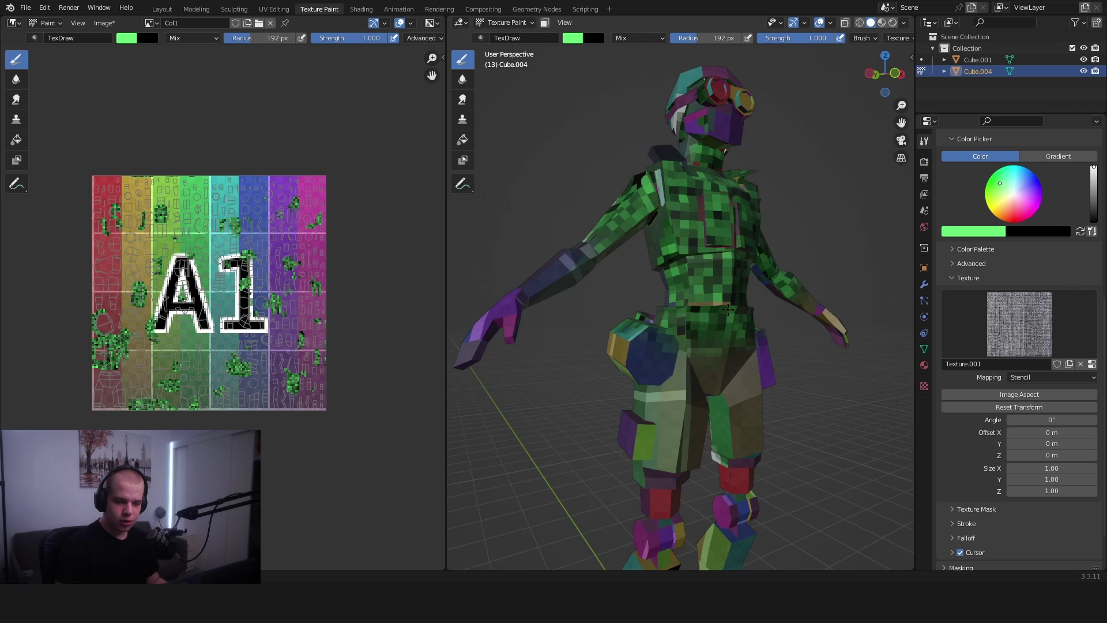
pyautogui.moveTo(748, 239); pyautogui.dragTo(632, 298, button='middle')
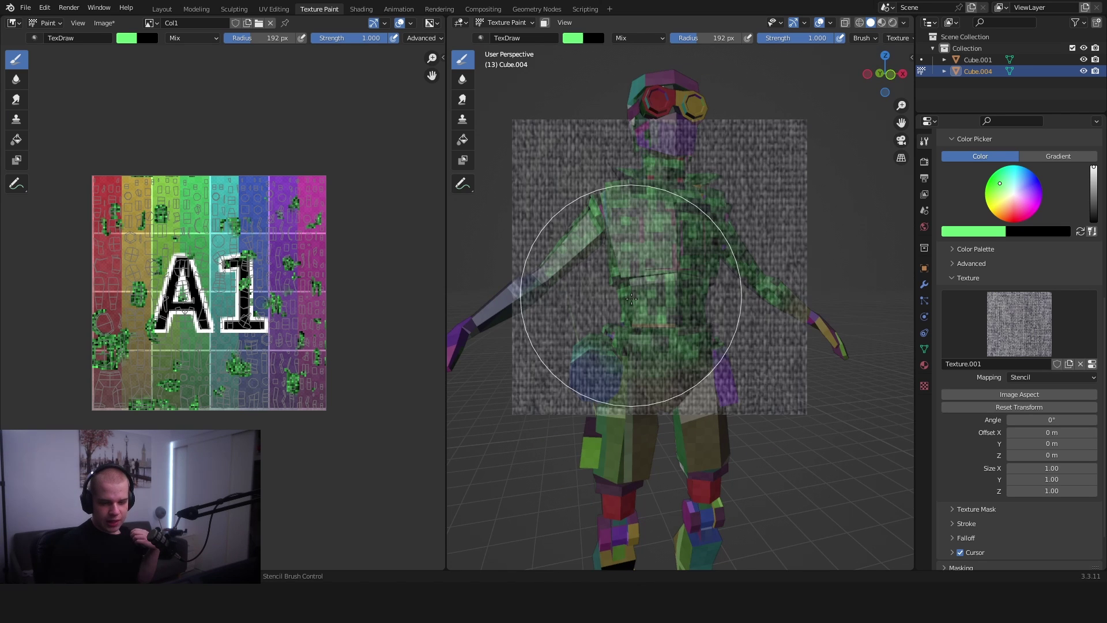
pyautogui.moveTo(728, 267); pyautogui.dragTo(687, 277, button='middle')
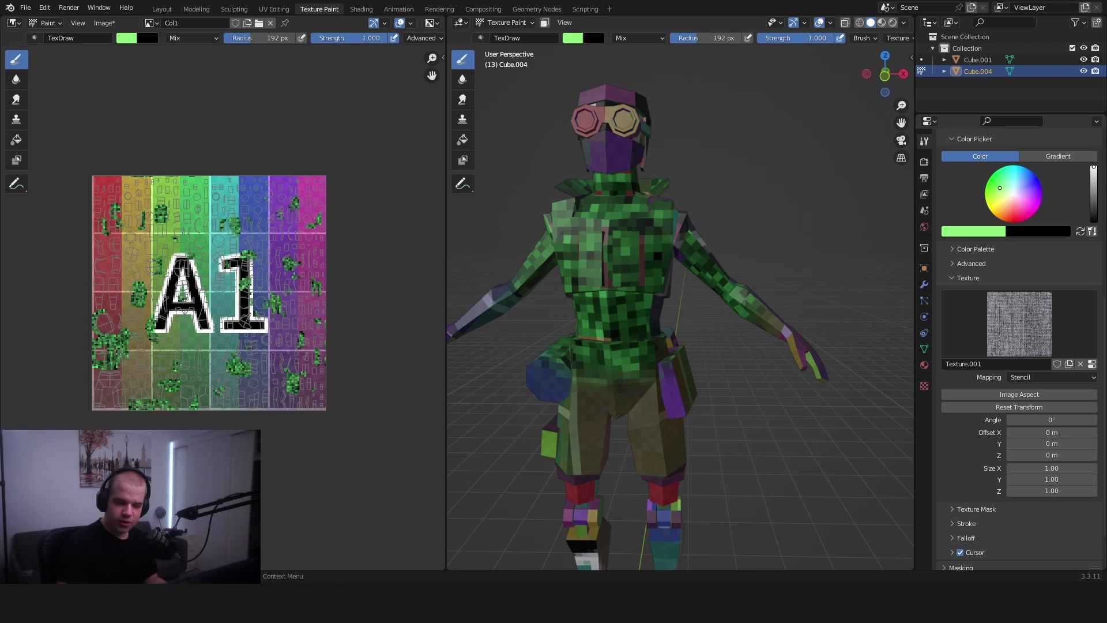
pyautogui.moveTo(601, 309); pyautogui.dragTo(767, 282, button='middle')
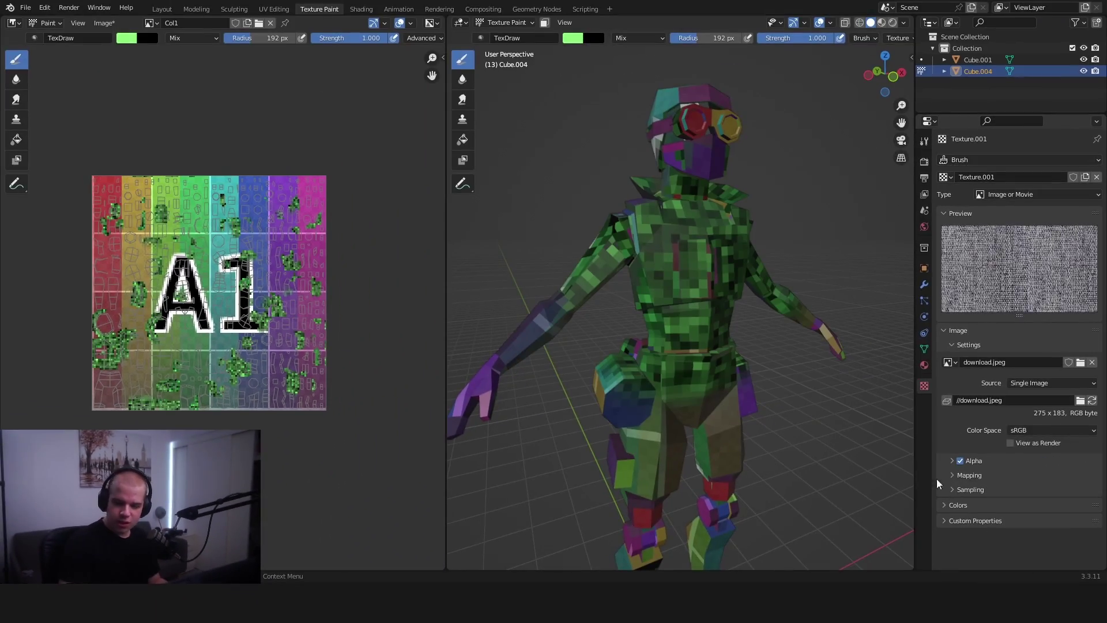
# Set the brush texture's contrast to 0.280 and its brightness to 1.190
pyautogui.click(958, 505)
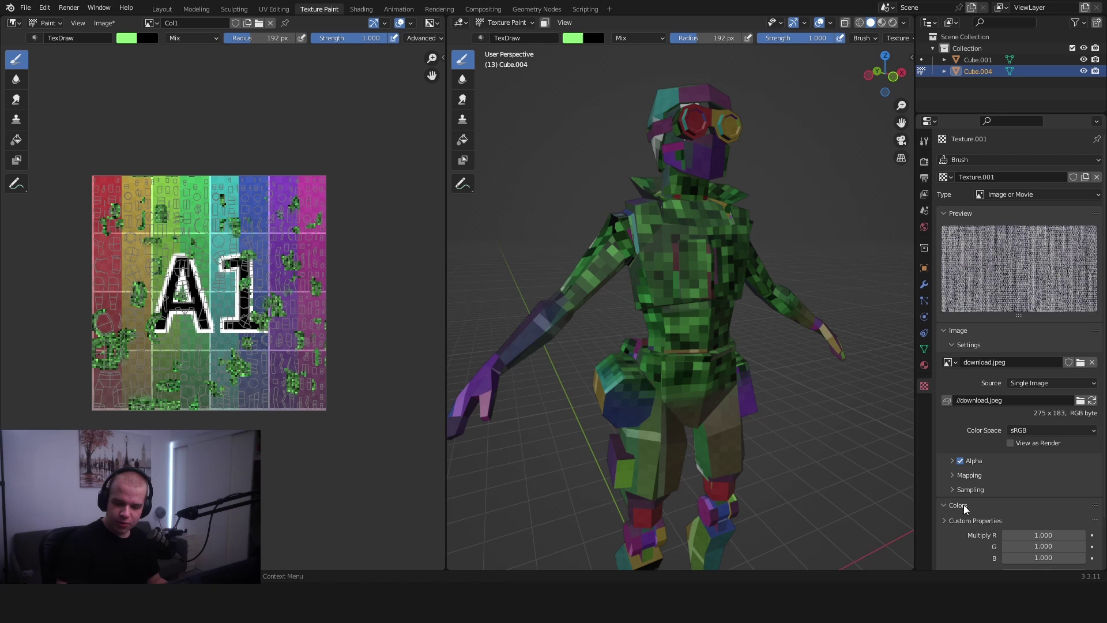
pyautogui.scroll(-3, 992, 490)
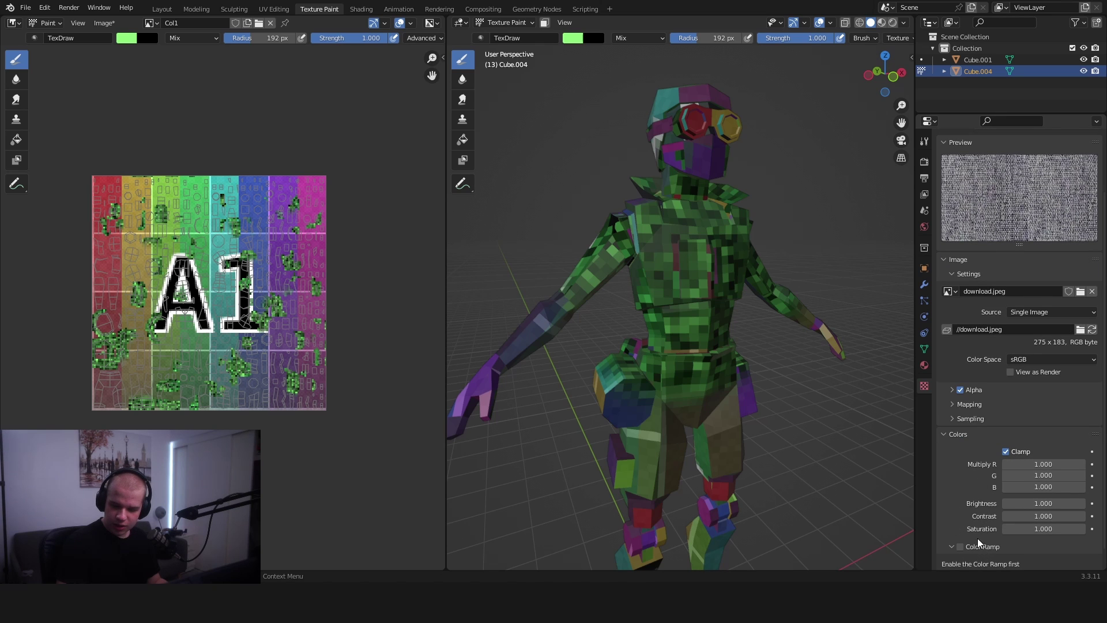
pyautogui.moveTo(1044, 517); pyautogui.dragTo(968, 517)
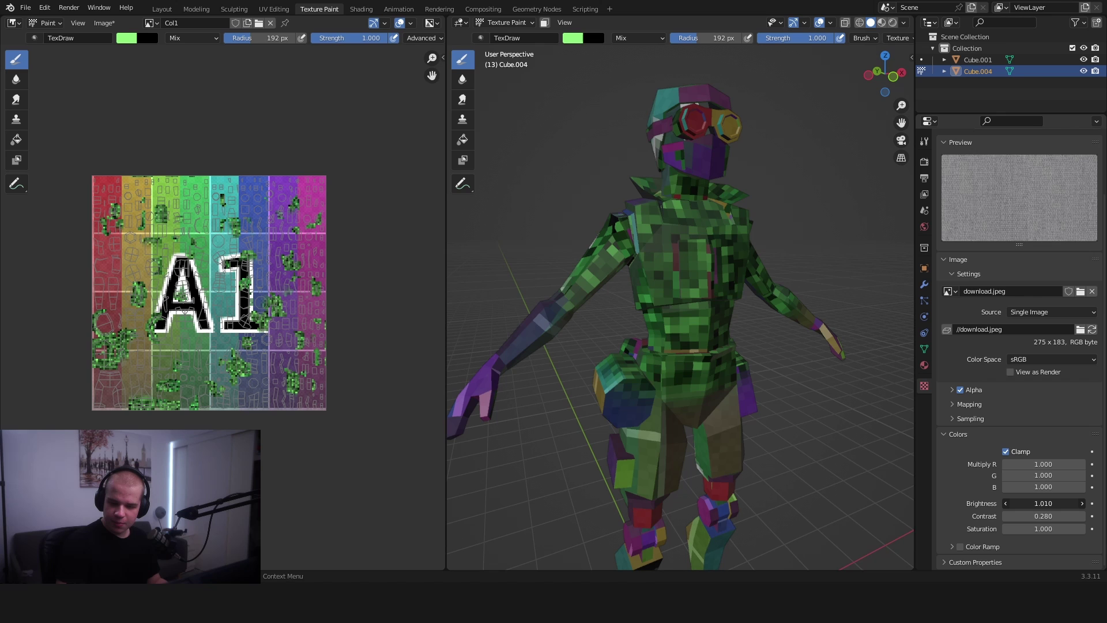
pyautogui.moveTo(1044, 504); pyautogui.dragTo(1071, 503)
# Repaint the character's torso and arms in green through the softened fabric stencil
pyautogui.hotkey('ctrl', 'z')
pyautogui.moveTo(802, 329); pyautogui.dragTo(767, 322, button='middle')
pyautogui.scroll(3, 765, 321)
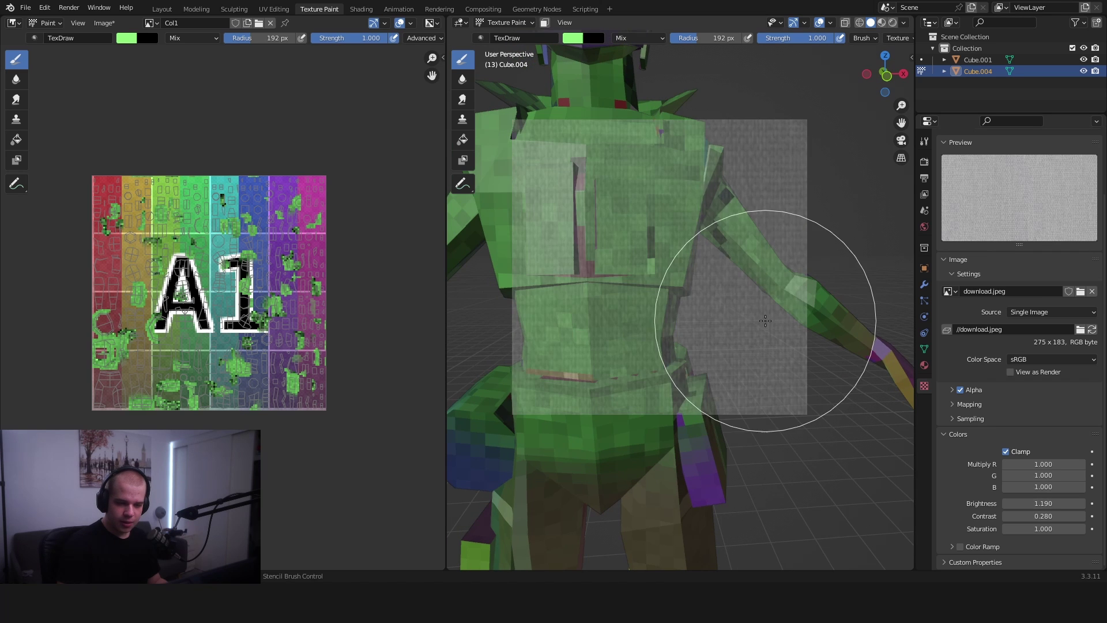
# Set the brush texture's contrast to 0.420
pyautogui.moveTo(1044, 516); pyautogui.dragTo(1067, 517)
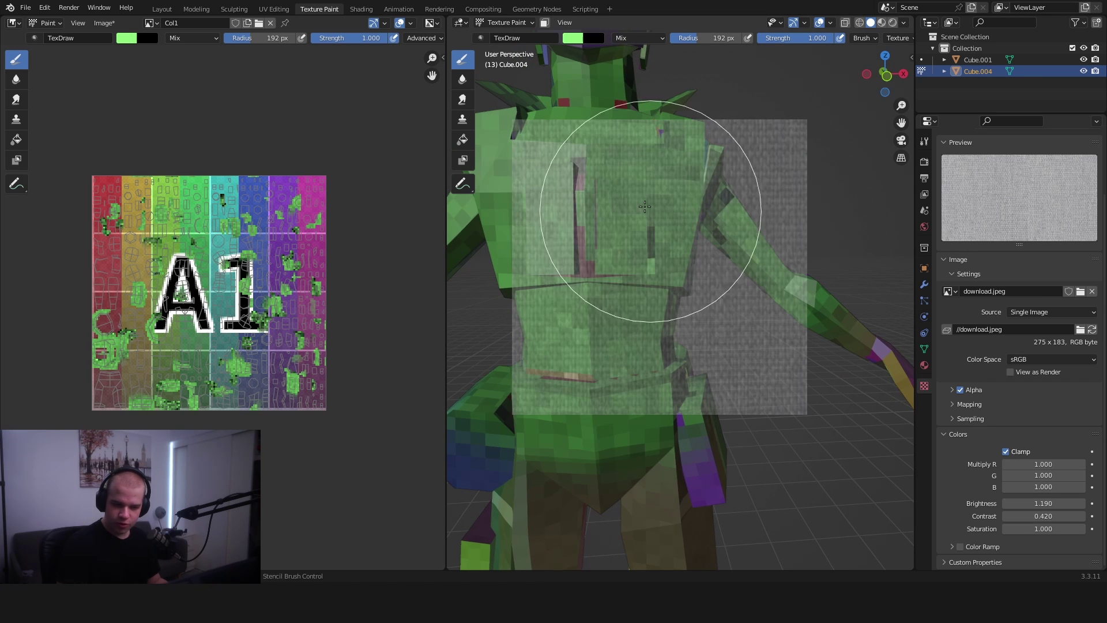
pyautogui.scroll(-5, 659, 306)
pyautogui.scroll(5, 692, 276)
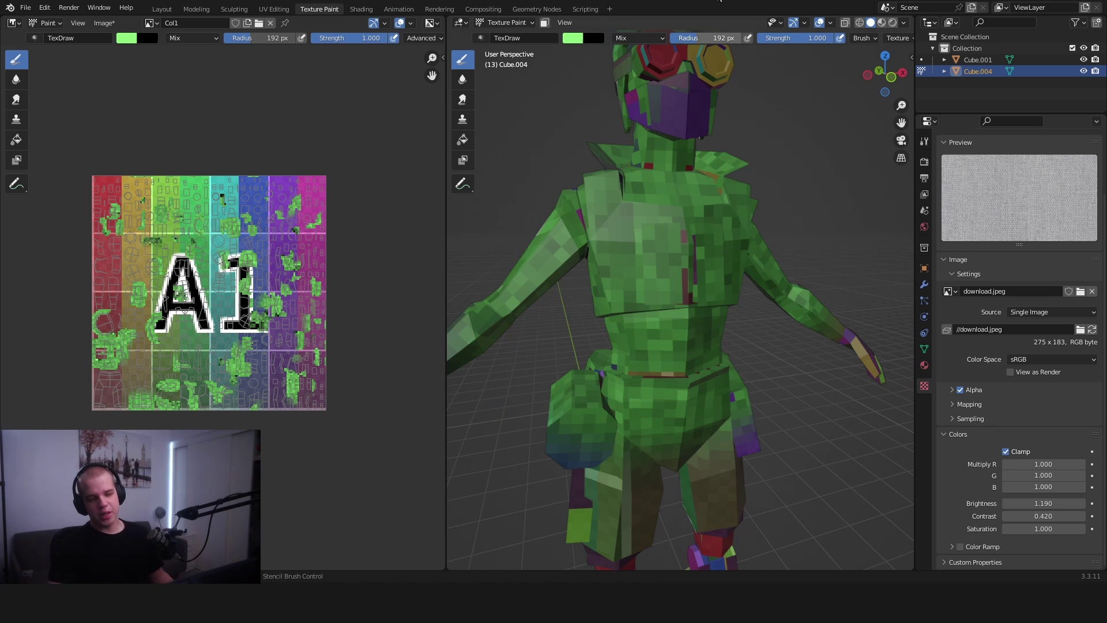
# Examine the pixelated green fabric detail on the character's torso, waist and arms from several angles
pyautogui.scroll(-2, 813, 213)
pyautogui.moveTo(804, 213); pyautogui.dragTo(782, 217, button='middle')
pyautogui.scroll(4, 782, 216)
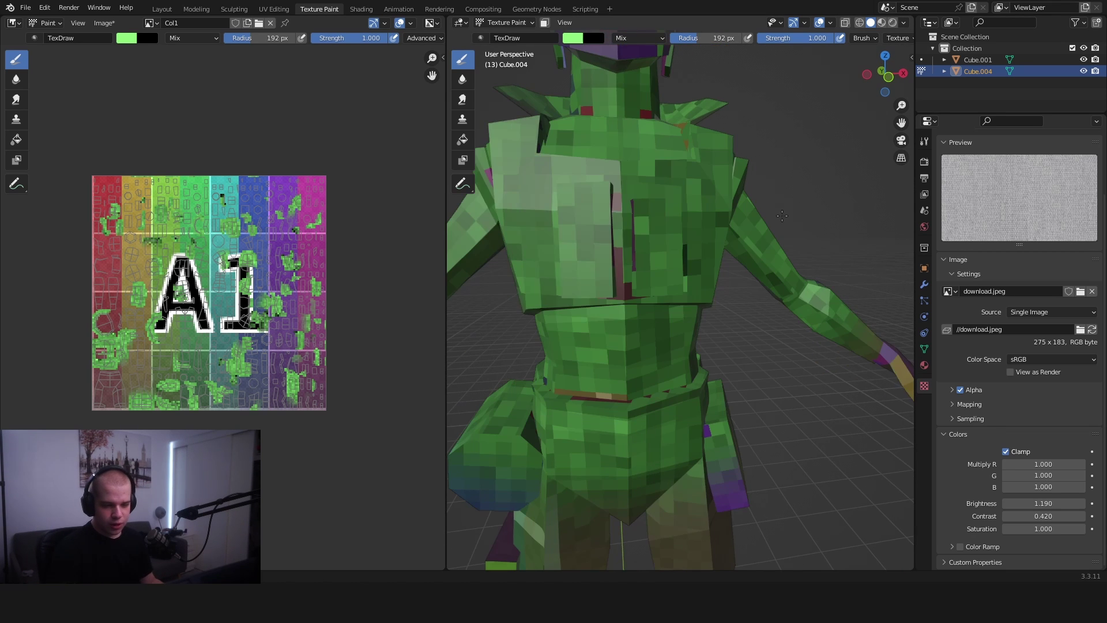
pyautogui.scroll(-4, 780, 223)
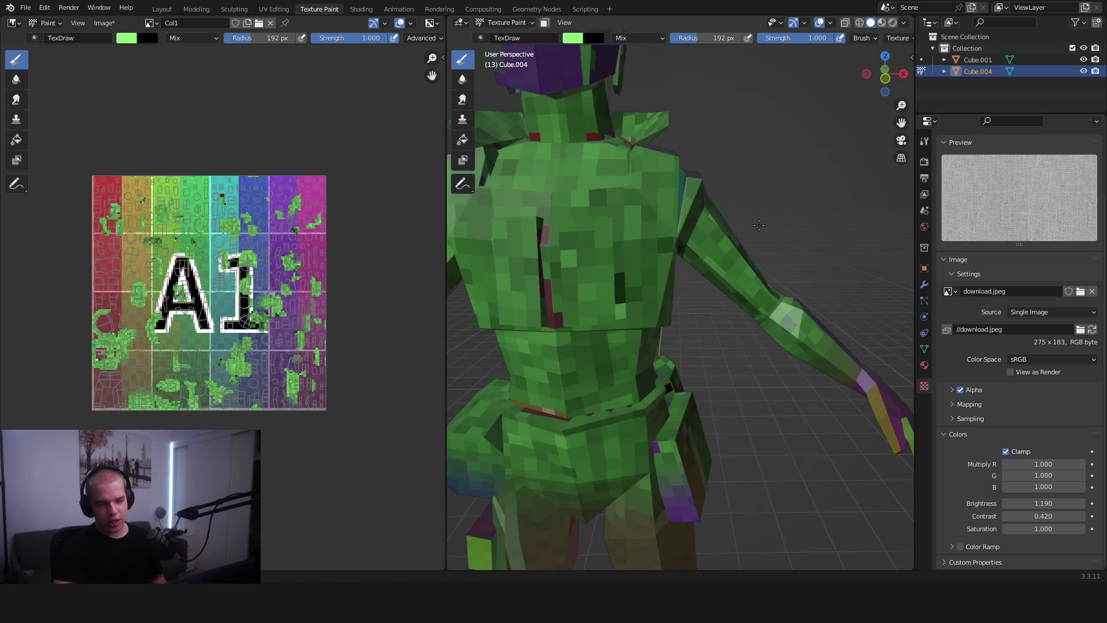
pyautogui.moveTo(757, 256)
pyautogui.mouseDown(button='middle')
pyautogui.moveTo(731, 265)
pyautogui.moveTo(744, 275)
pyautogui.moveTo(714, 271)
pyautogui.mouseUp(button='middle')
pyautogui.scroll(3, 730, 264)
pyautogui.scroll(-4, 714, 272)
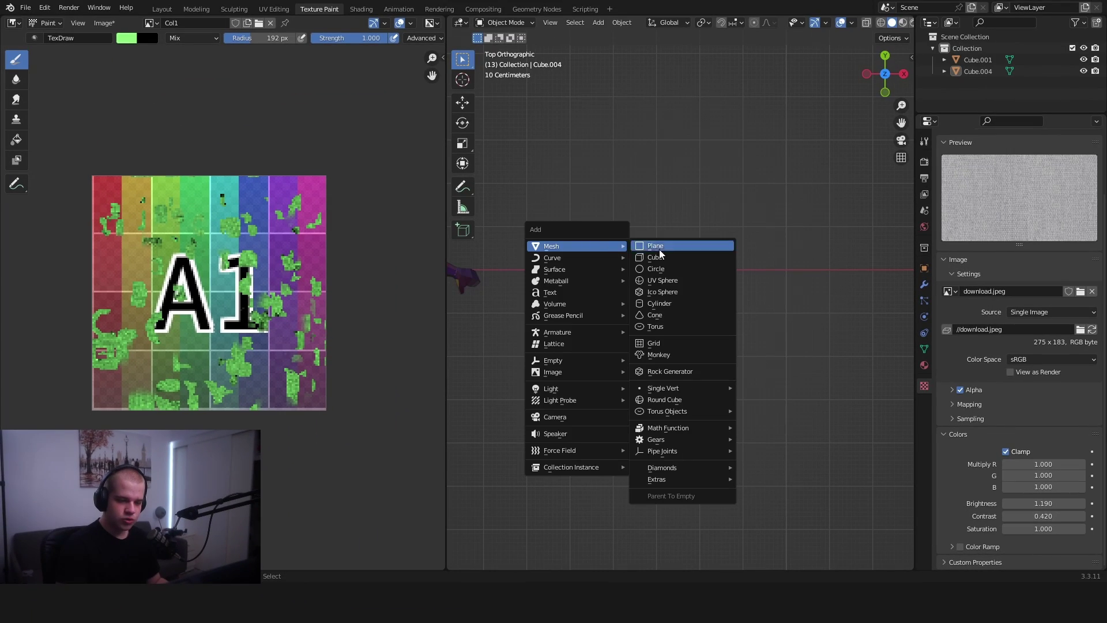
# Add a plane beside the character as a test surface and give it a material with a color grid image
pyautogui.click(697, 247)
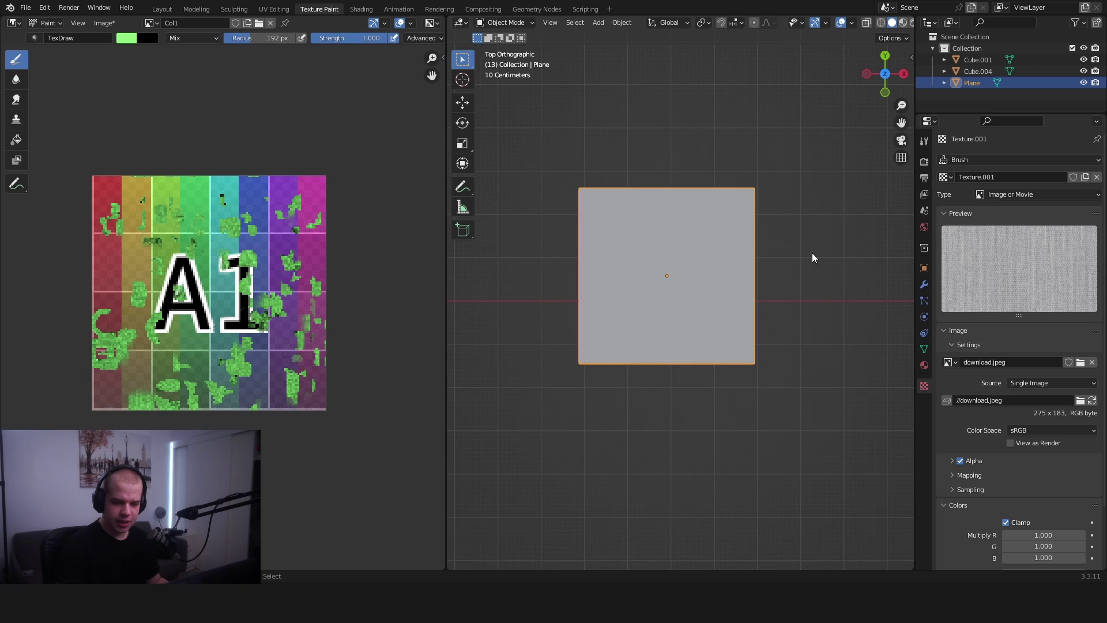
pyautogui.press('Tab')
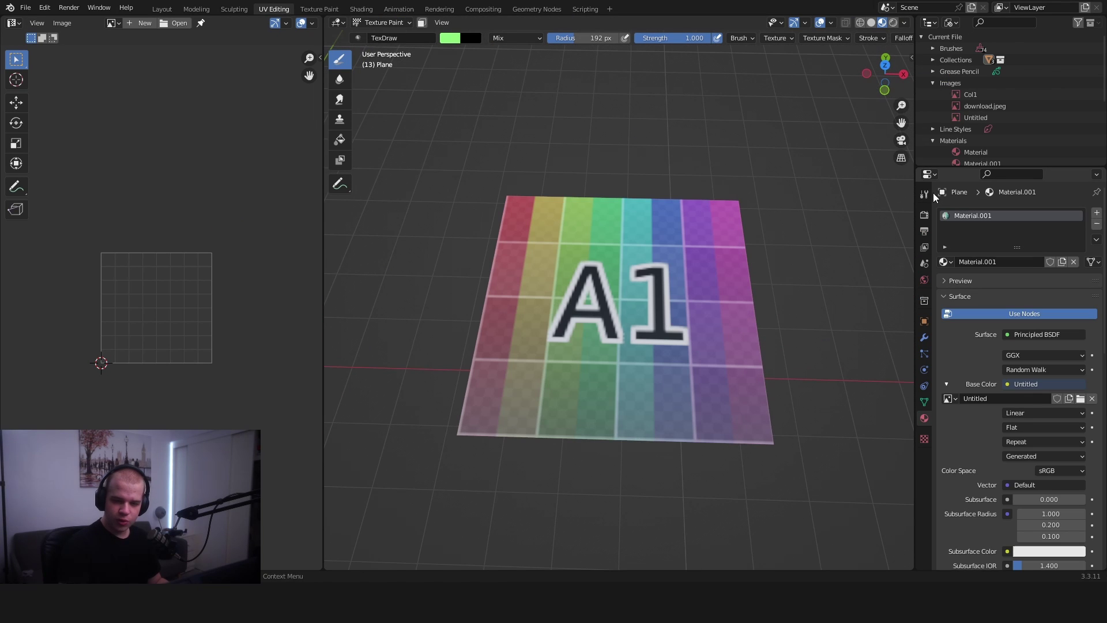
# Replace the brush's texture with a new image texture using background-white-textile-folded-pleats-1965974.jpg
pyautogui.scroll(-10, 1031, 361)
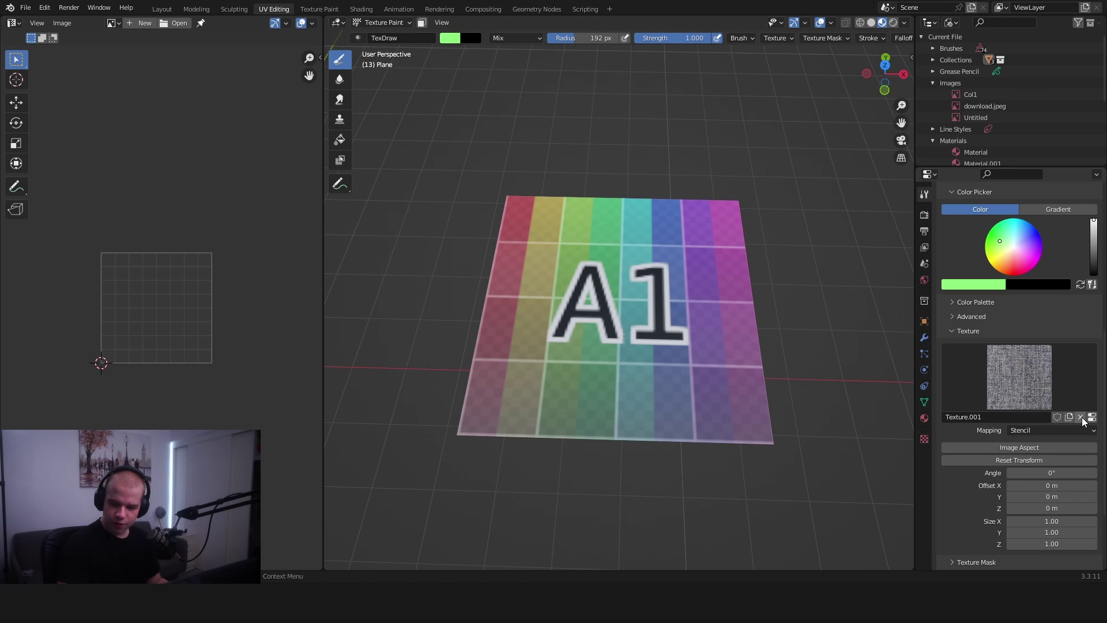
pyautogui.click(1080, 417)
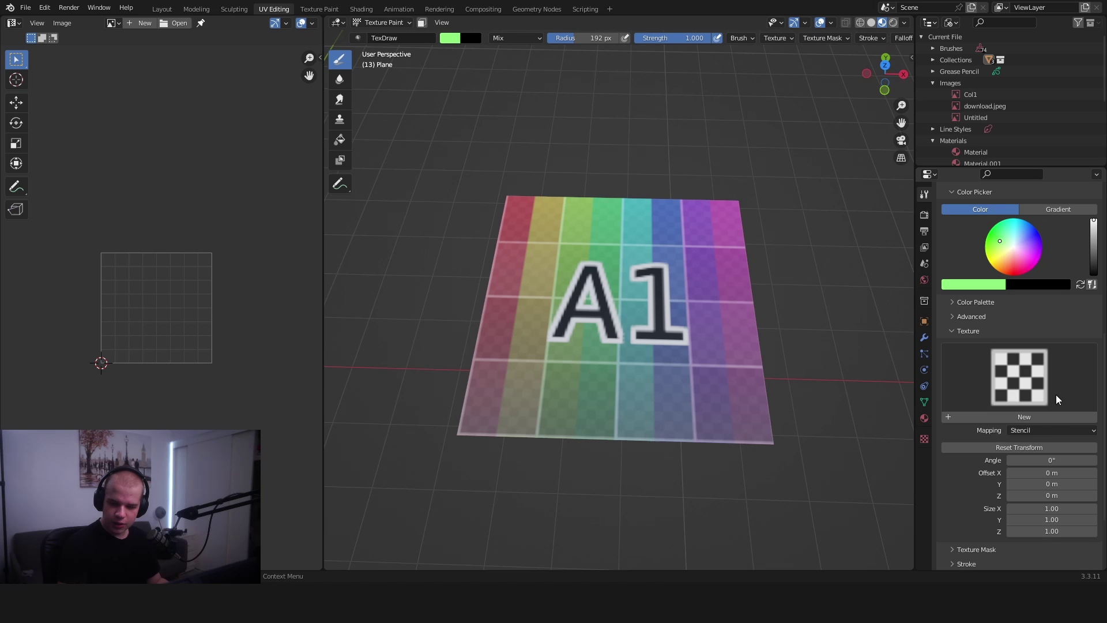
pyautogui.click(995, 416)
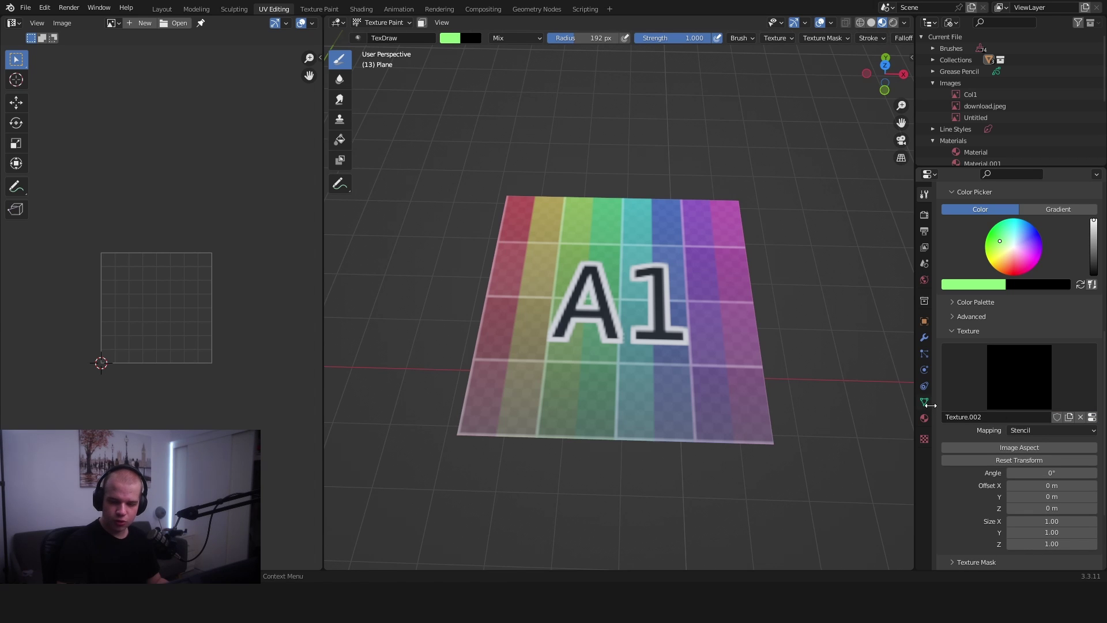
pyautogui.click(924, 439)
pyautogui.scroll(6, 1044, 358)
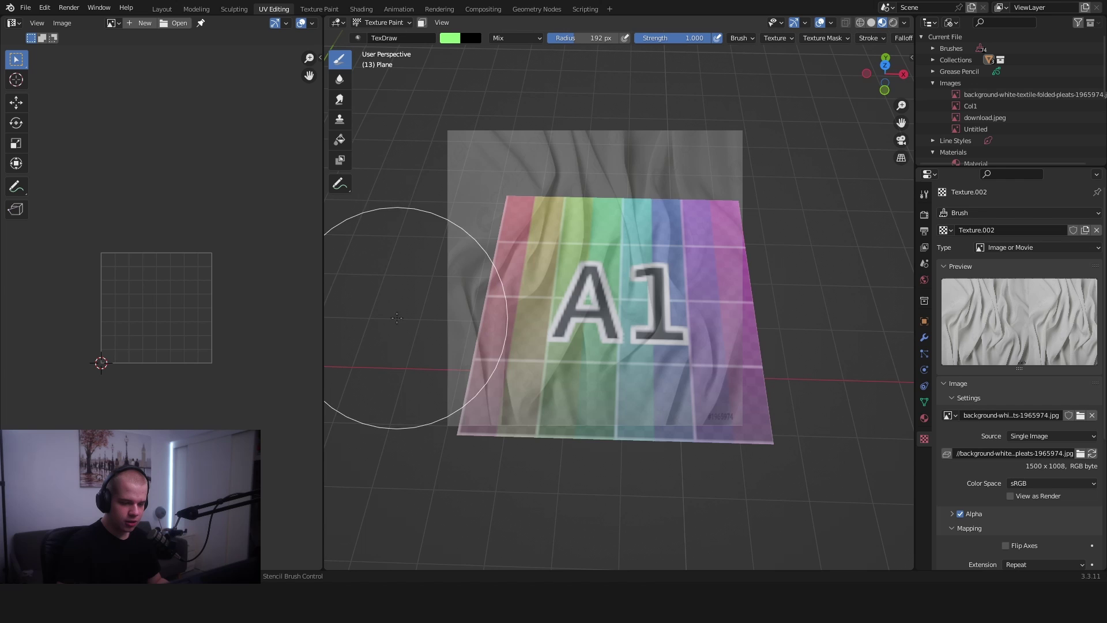
# Enlarge the pleated-fabric stencil, center it over the plane and paint green folds through it across the surface
pyautogui.moveTo(623, 358)
pyautogui.mouseDown(button='right')
pyautogui.moveTo(689, 298)
pyautogui.moveTo(668, 307)
pyautogui.mouseUp(button='right')
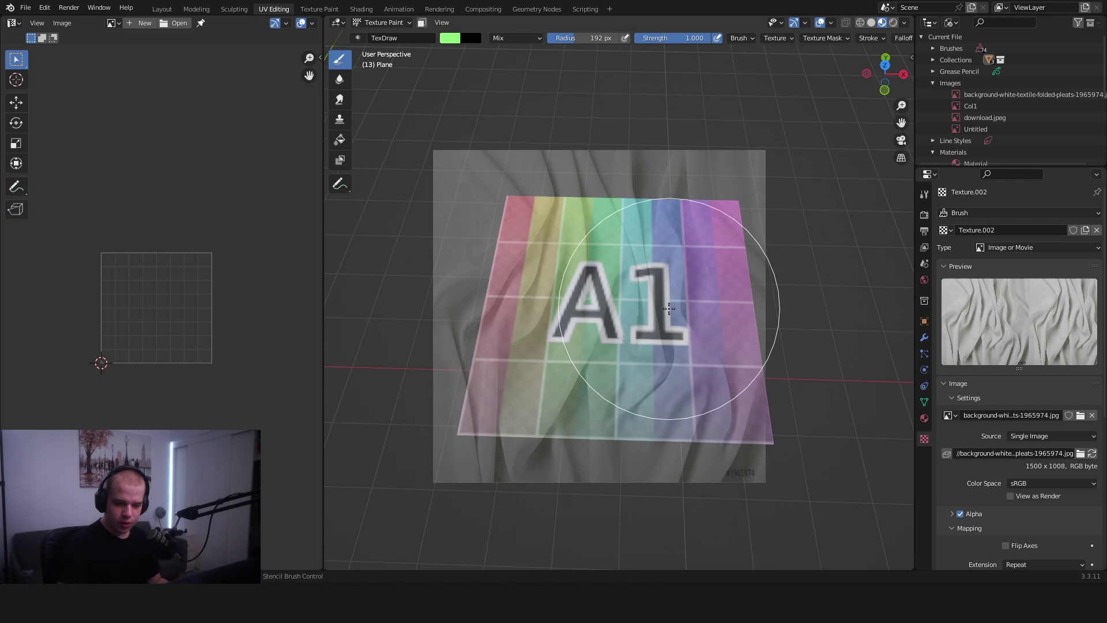
pyautogui.hotkey('shift', 'f')
pyautogui.rightClick(607, 270)
pyautogui.moveTo(601, 281); pyautogui.dragTo(619, 284, button='right')
pyautogui.moveTo(618, 284)
pyautogui.mouseDown()
pyautogui.moveTo(626, 266)
pyautogui.moveTo(616, 424)
pyautogui.moveTo(709, 383)
pyautogui.mouseUp()
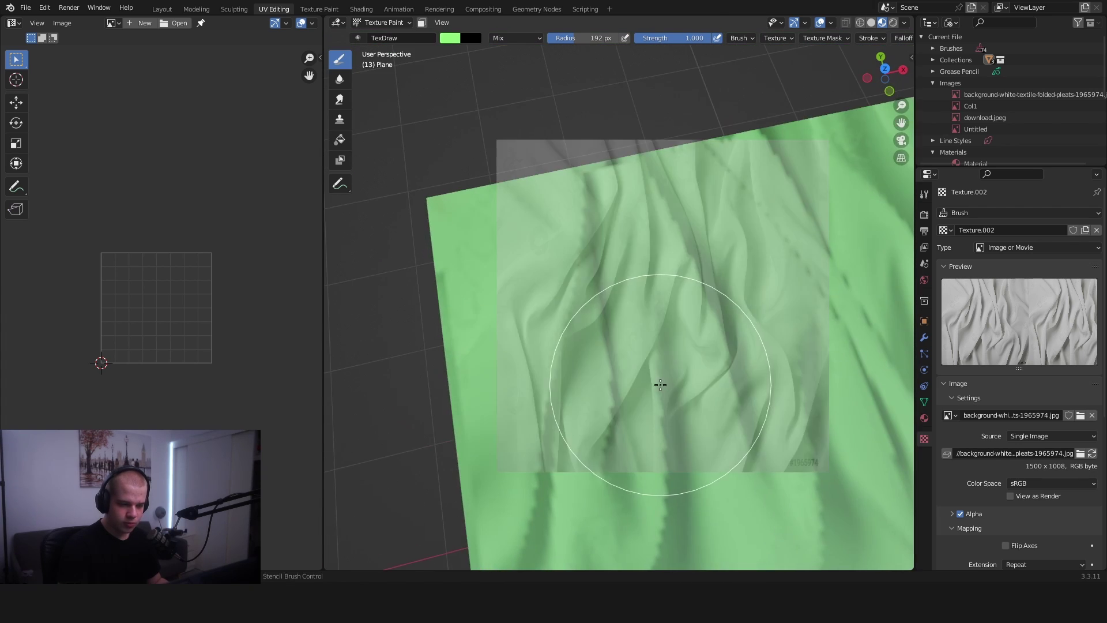
# Shift the pleats stencil toward the plane's far-left corner and paint a second set of smaller green folds there
pyautogui.moveTo(660, 385); pyautogui.dragTo(697, 358, button='middle')
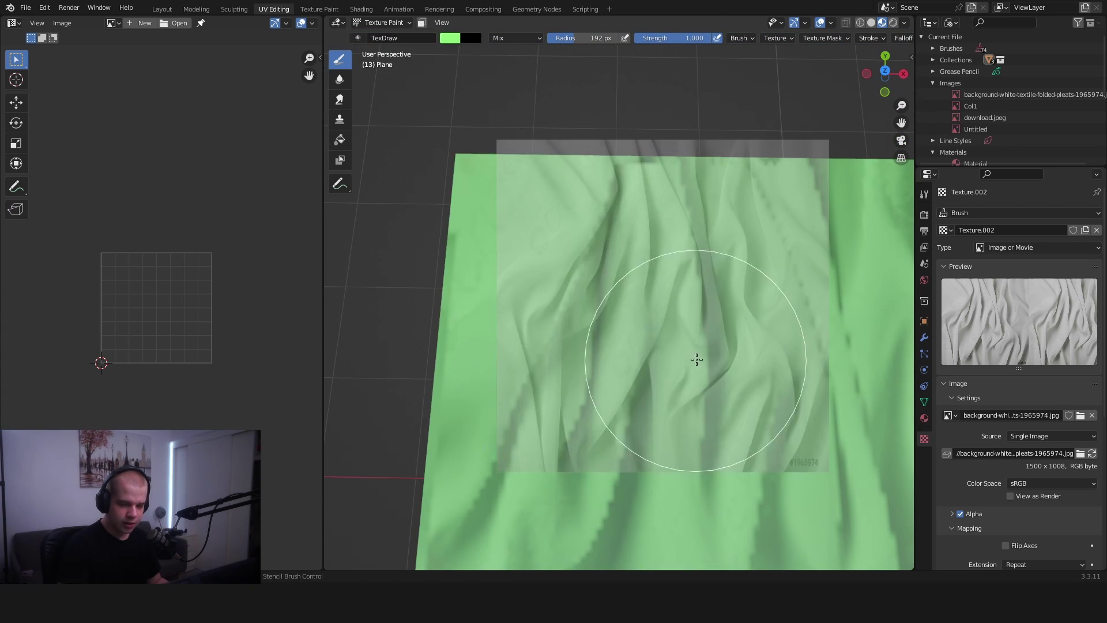
pyautogui.moveTo(697, 358)
pyautogui.mouseDown(button='right')
pyautogui.moveTo(638, 376)
pyautogui.moveTo(684, 378)
pyautogui.moveTo(672, 379)
pyautogui.mouseUp(button='right')
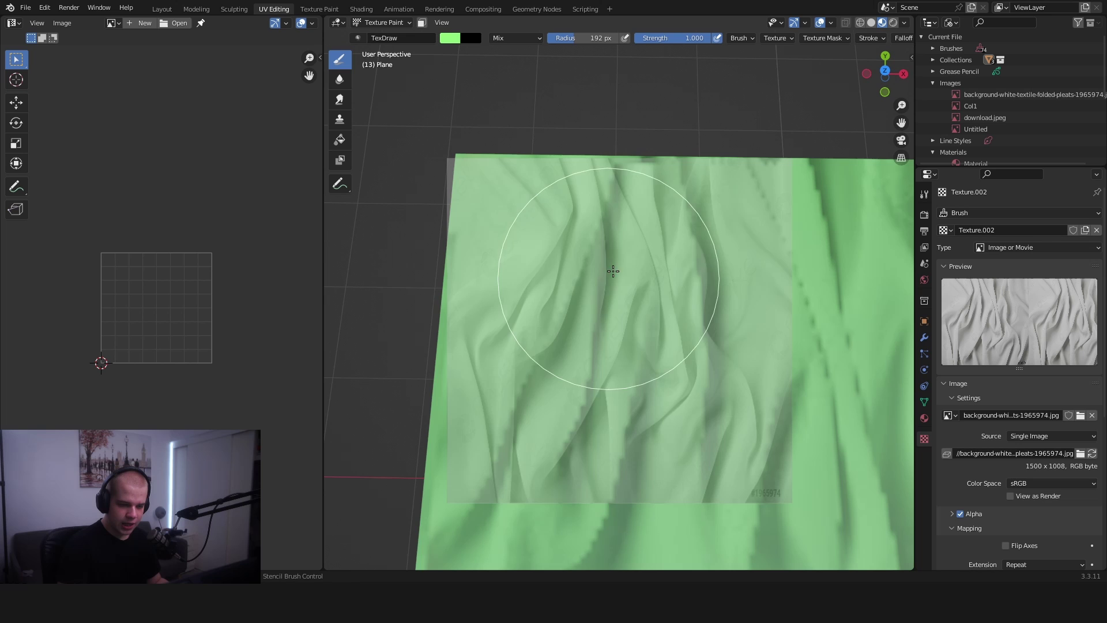
pyautogui.moveTo(609, 279)
pyautogui.mouseDown()
pyautogui.moveTo(562, 235)
pyautogui.moveTo(511, 349)
pyautogui.mouseUp()
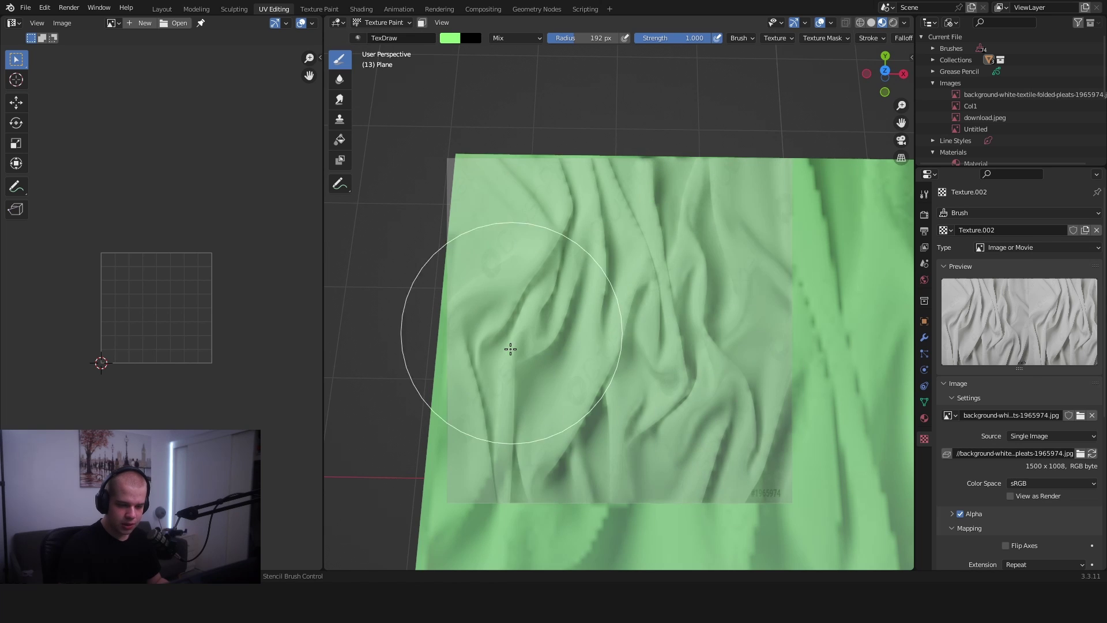
# Set the interpolation of the plane's base color image to Closest
pyautogui.click(924, 418)
pyautogui.click(1042, 416)
pyautogui.click(1033, 440)
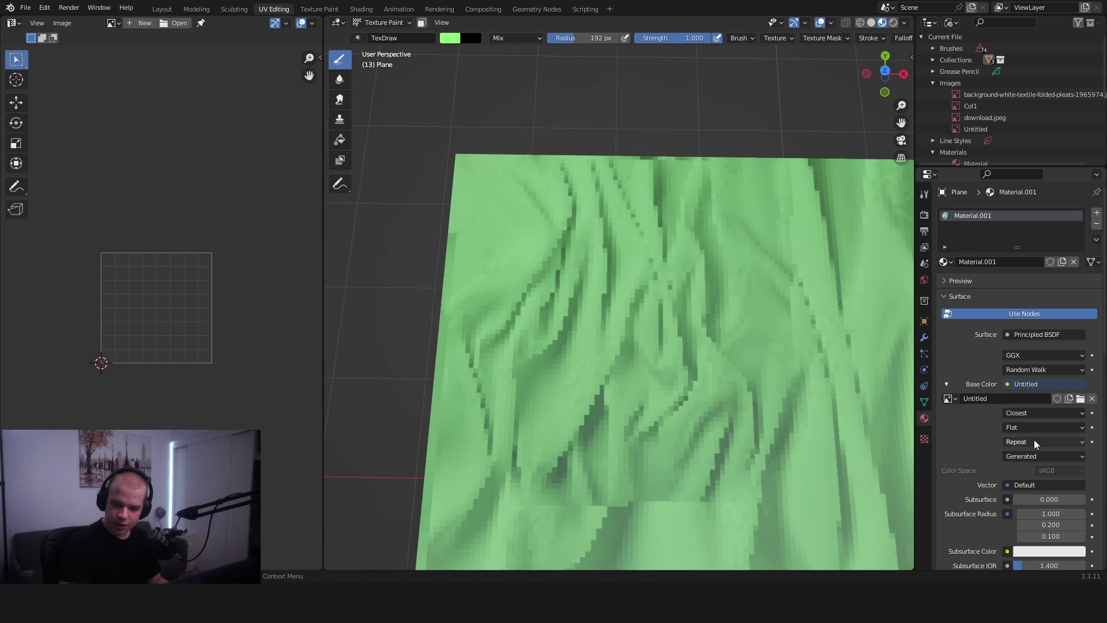
# Move the pleats stencil aside so it no longer covers the painted plane
pyautogui.scroll(2, 598, 368)
pyautogui.scroll(-1, 600, 369)
pyautogui.moveTo(613, 368); pyautogui.dragTo(640, 393, button='middle')
pyautogui.moveTo(503, 337); pyautogui.dragTo(196, 316, button='right')
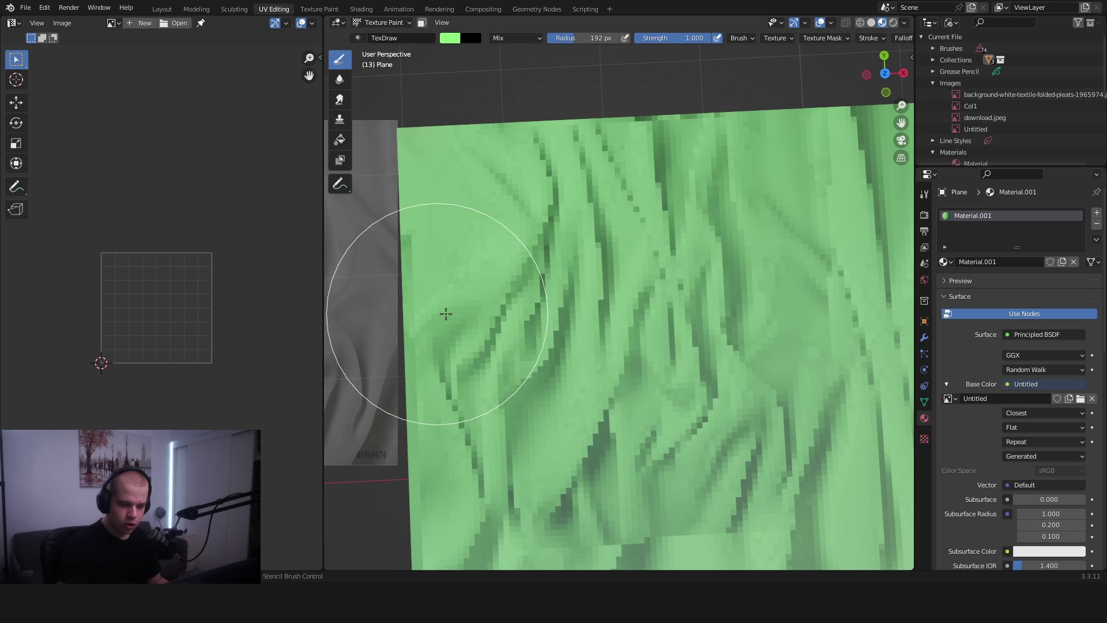
pyautogui.moveTo(622, 314); pyautogui.dragTo(613, 286, button='middle')
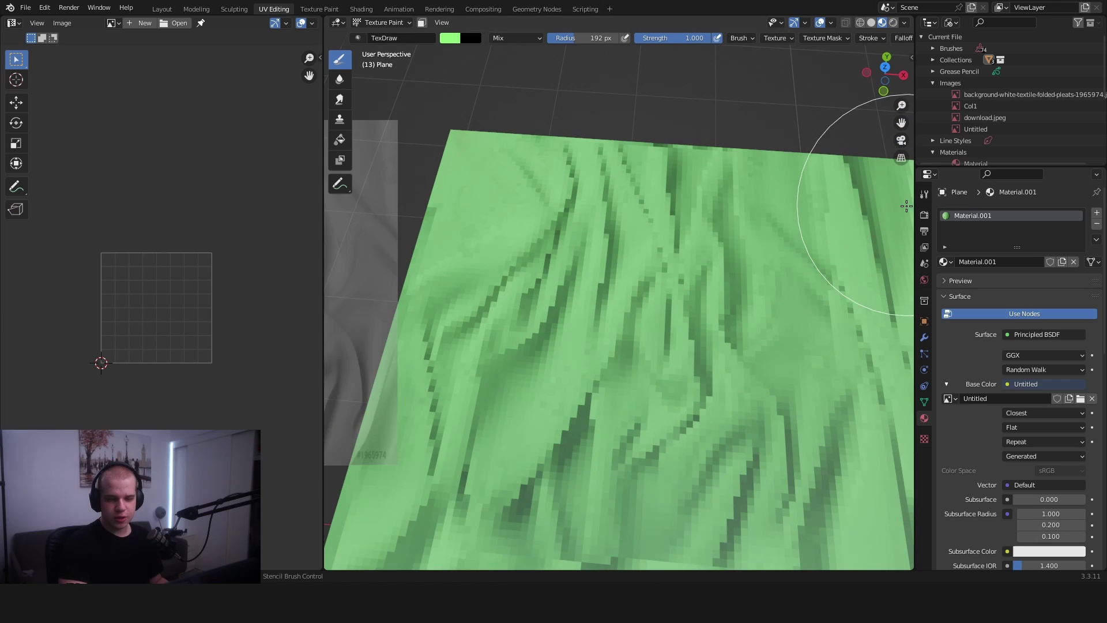
# Examine the brush texture's image, mapping, color and stencil settings alongside the pixelated folds painted on the plane
pyautogui.click(924, 194)
pyautogui.scroll(-8, 1015, 234)
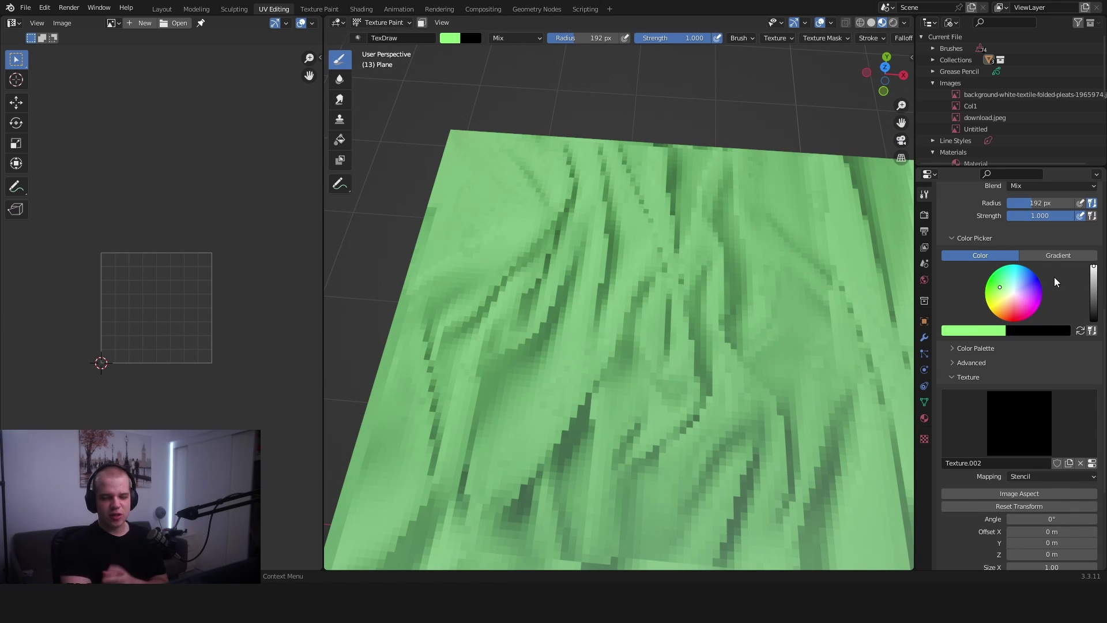
pyautogui.click(924, 439)
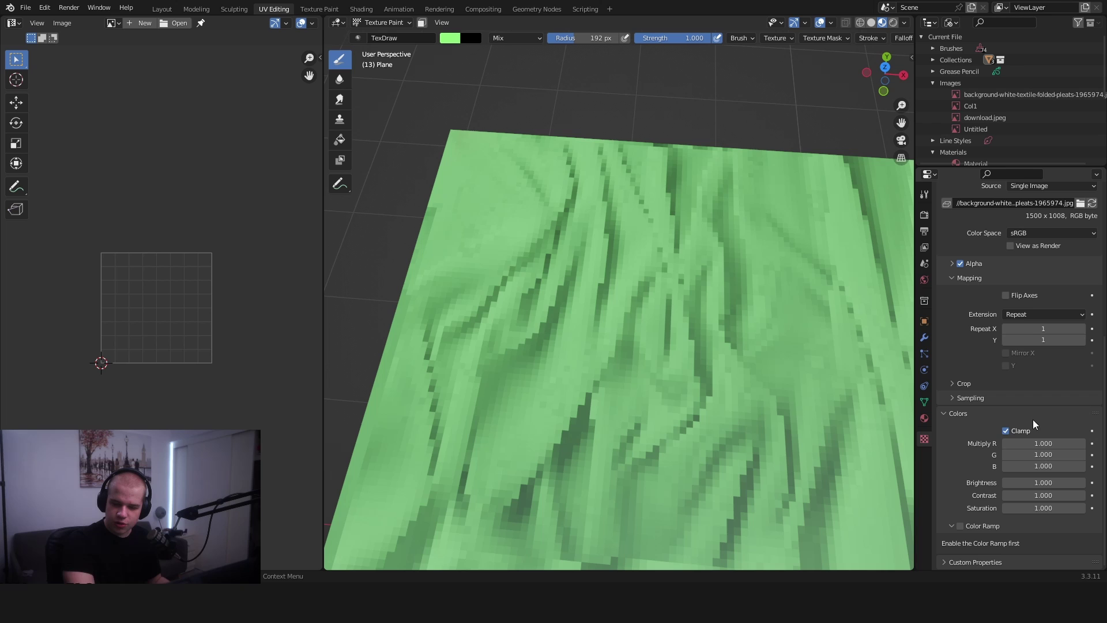
pyautogui.scroll(5, 1050, 459)
pyautogui.scroll(-5, 1052, 461)
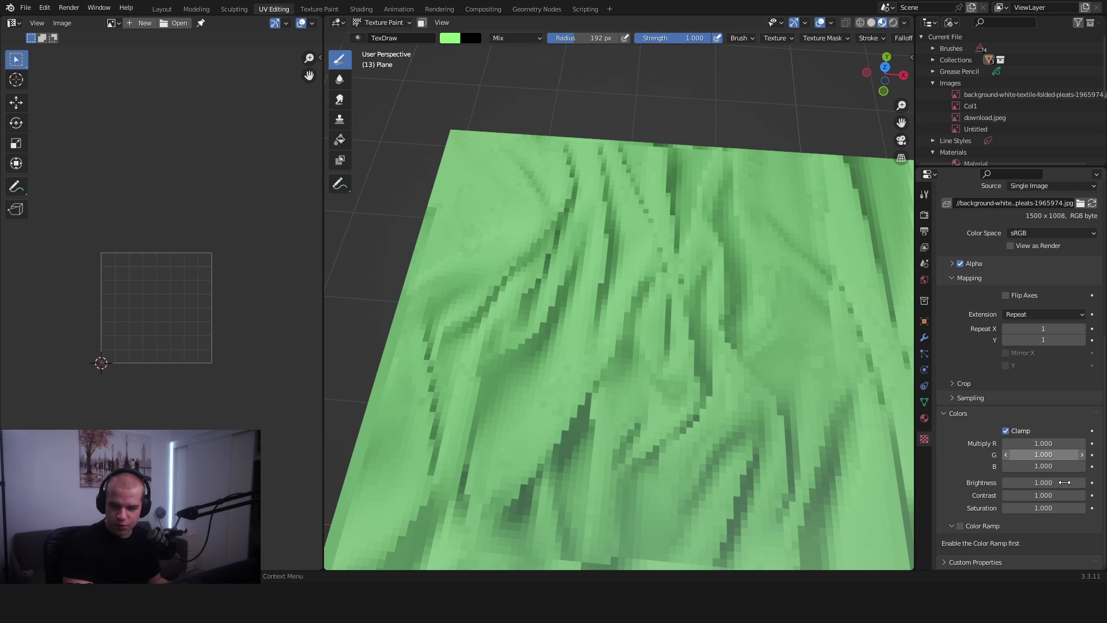
pyautogui.scroll(8, 833, 430)
pyautogui.scroll(10, 1037, 379)
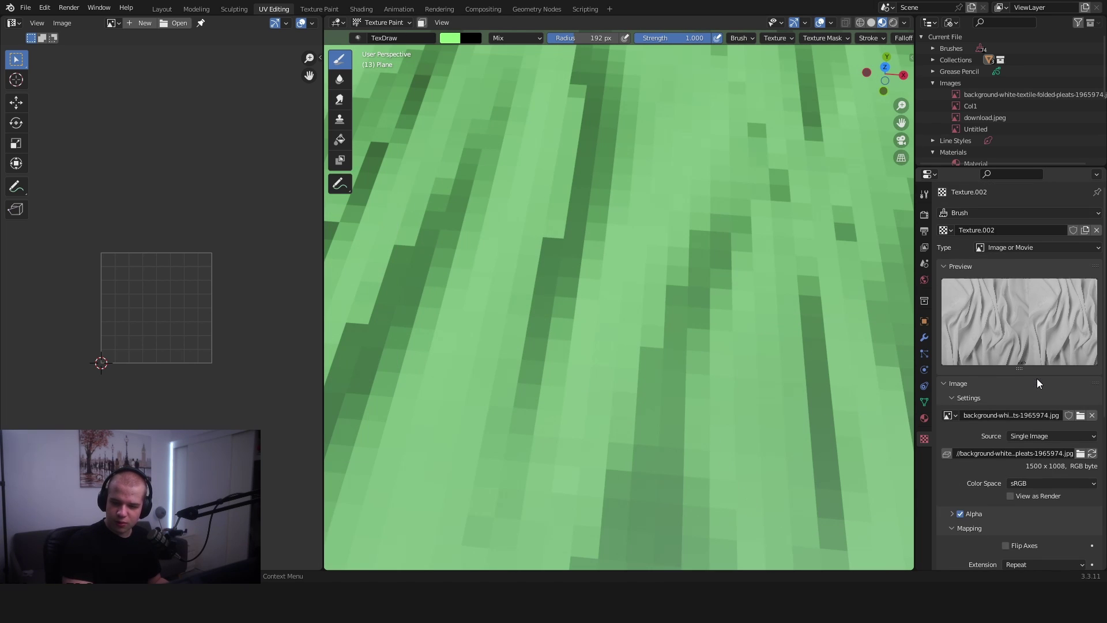
pyautogui.scroll(-5, 1061, 369)
pyautogui.click(924, 194)
pyautogui.scroll(-10, 1003, 306)
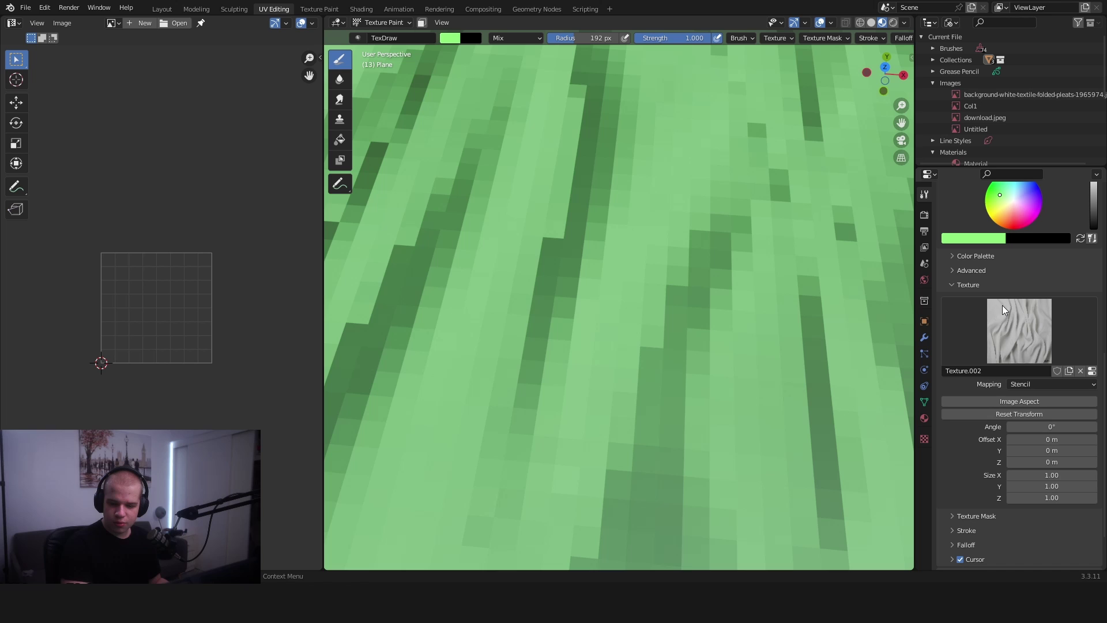
pyautogui.scroll(-7, 655, 247)
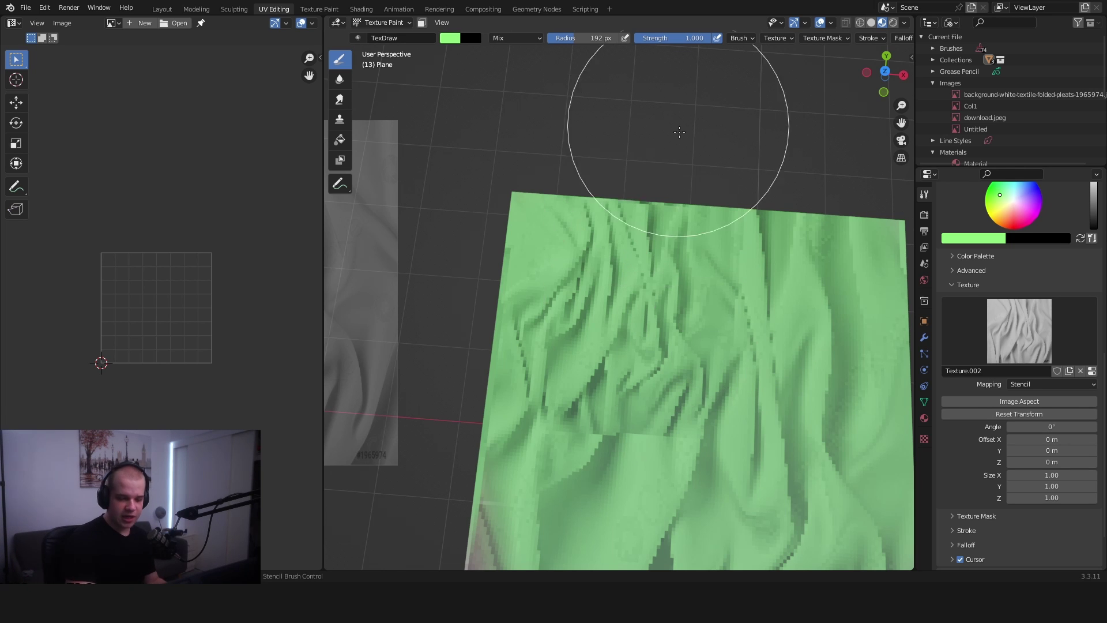
pyautogui.scroll(-6, 669, 230)
pyautogui.scroll(5, 660, 299)
pyautogui.moveTo(692, 323); pyautogui.dragTo(697, 289, button='middle')
pyautogui.scroll(-6, 697, 289)
# Return to Object Mode and hide the goggles and mask covering the character's face
pyautogui.hotkey('ctrl', 'Tab')
pyautogui.moveTo(584, 306); pyautogui.dragTo(618, 289, button='middle')
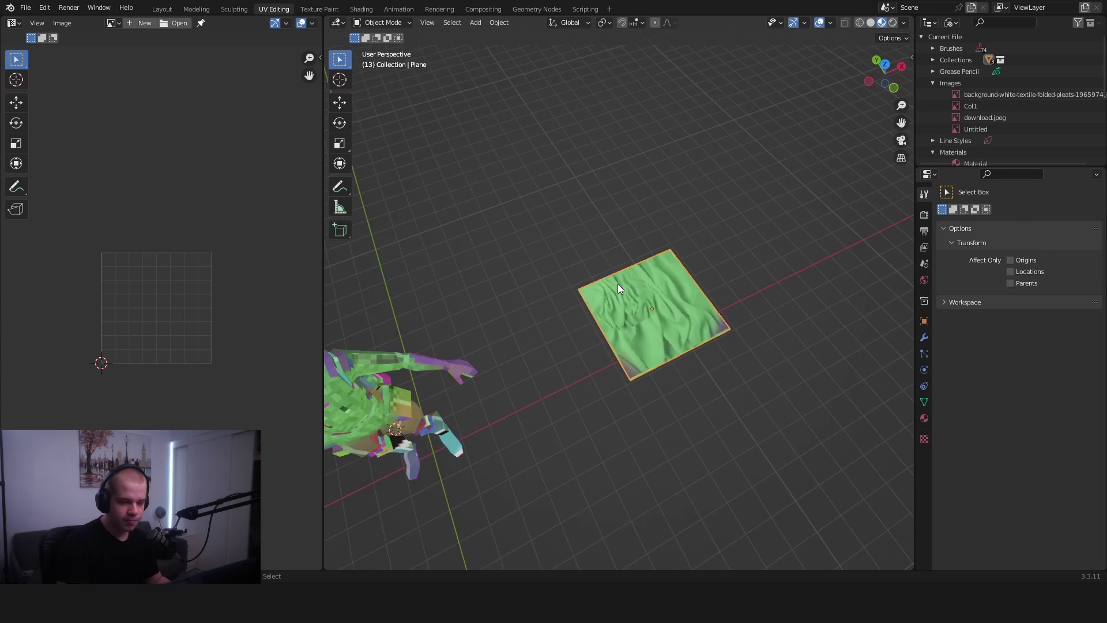
pyautogui.press('KP_1')
pyautogui.scroll(6, 669, 309)
pyautogui.click(624, 347)
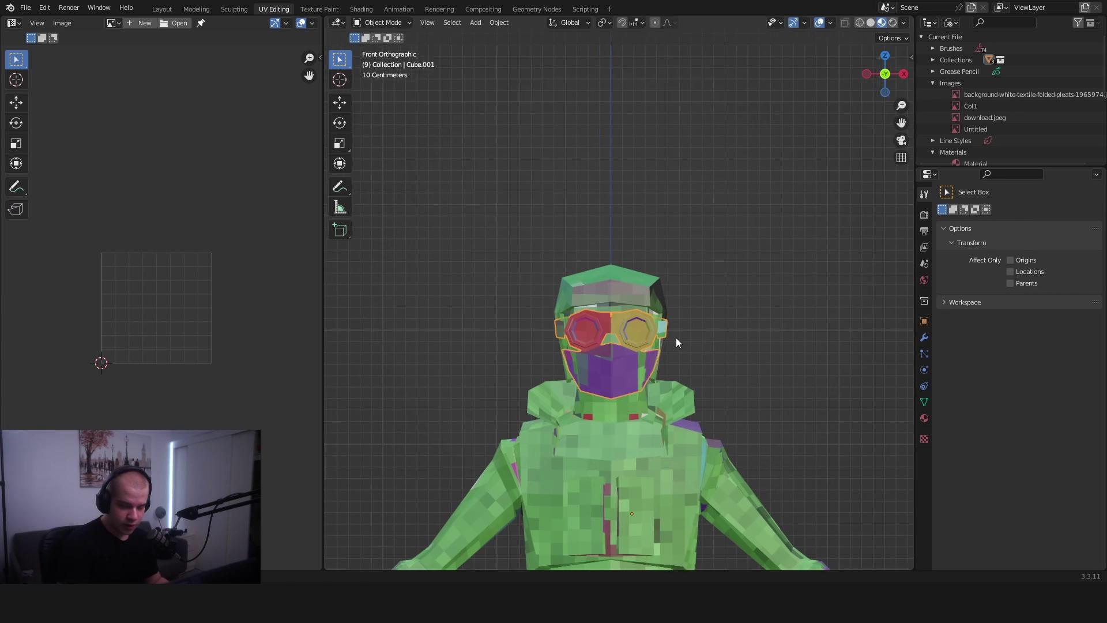
pyautogui.press('h')
# Select the character's linked head and neck geometry in Edit Mode and unwrap it with Smart UV Project
pyautogui.moveTo(676, 342); pyautogui.dragTo(626, 337, button='middle')
pyautogui.click(658, 352)
pyautogui.press('Tab')
pyautogui.press('KP_1')
pyautogui.scroll(5, 705, 321)
pyautogui.hotkey('alt', 'a')
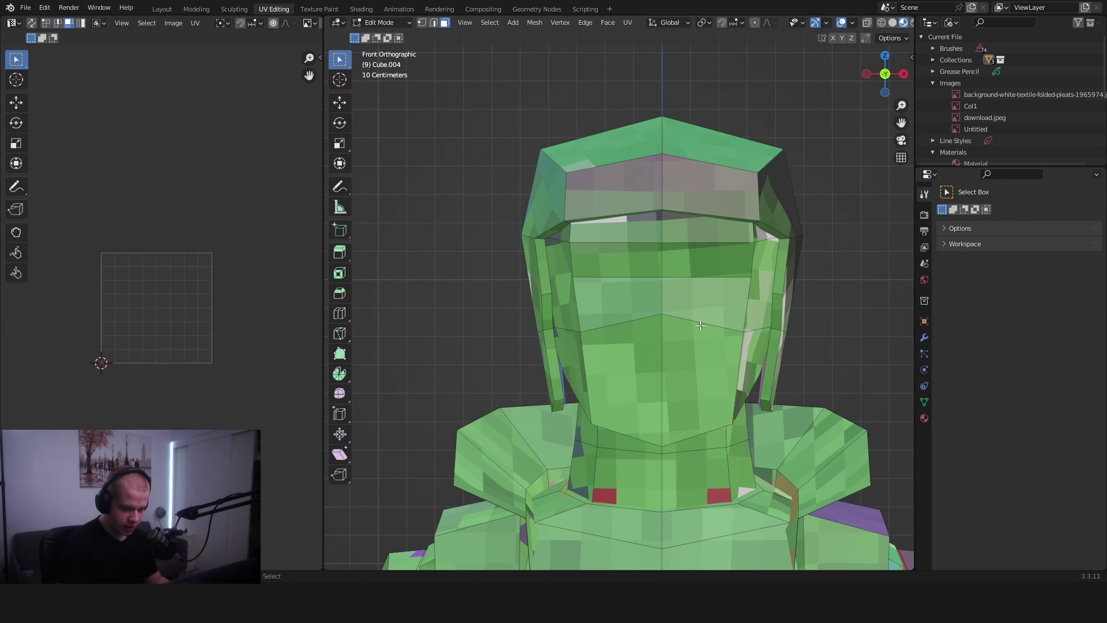
pyautogui.press('l')
pyautogui.keyDown('shift'); pyautogui.moveTo(752, 306); pyautogui.dragTo(664, 297, button='middle'); pyautogui.keyUp('shift')
pyautogui.press('u')
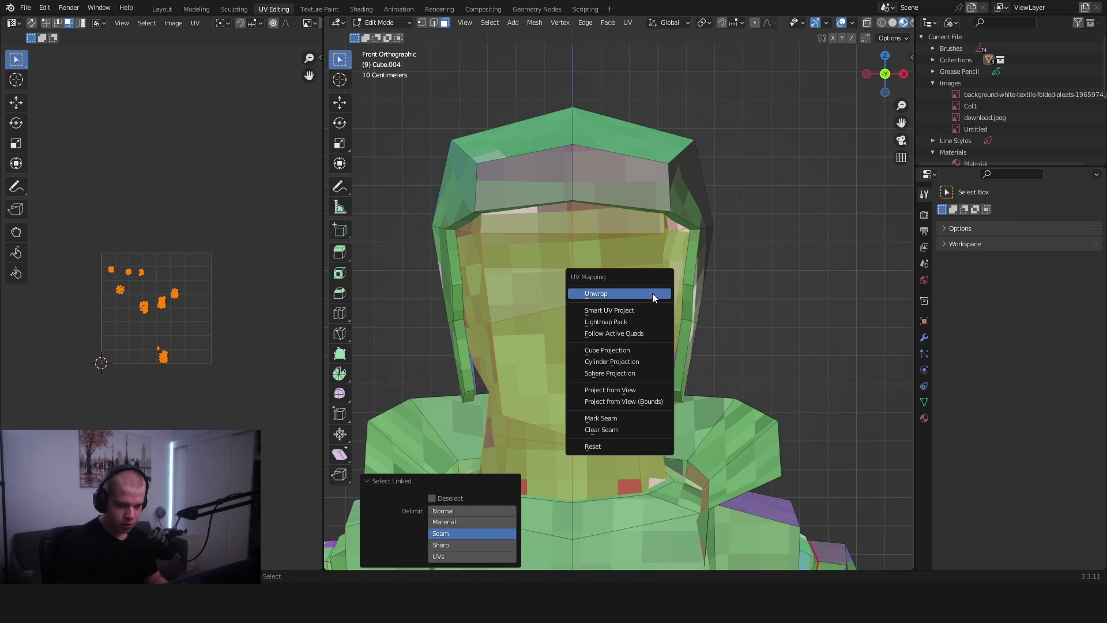
pyautogui.click(638, 310)
pyautogui.press('Return')
# Scale the head's UV islands down slightly and reposition them within the UV square, returning to Object Mode
pyautogui.scroll(3, 244, 306)
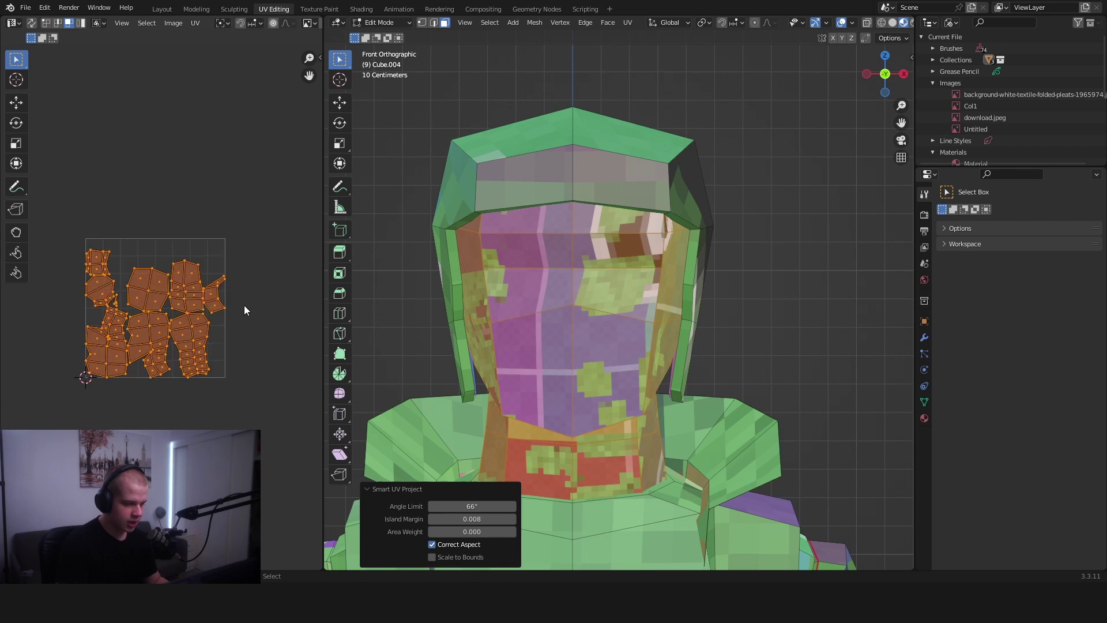
pyautogui.press('s')
pyautogui.click(271, 305)
pyautogui.press('g')
pyautogui.click(273, 302)
pyautogui.hotkey('ctrl', 'Tab')
pyautogui.click(535, 298)
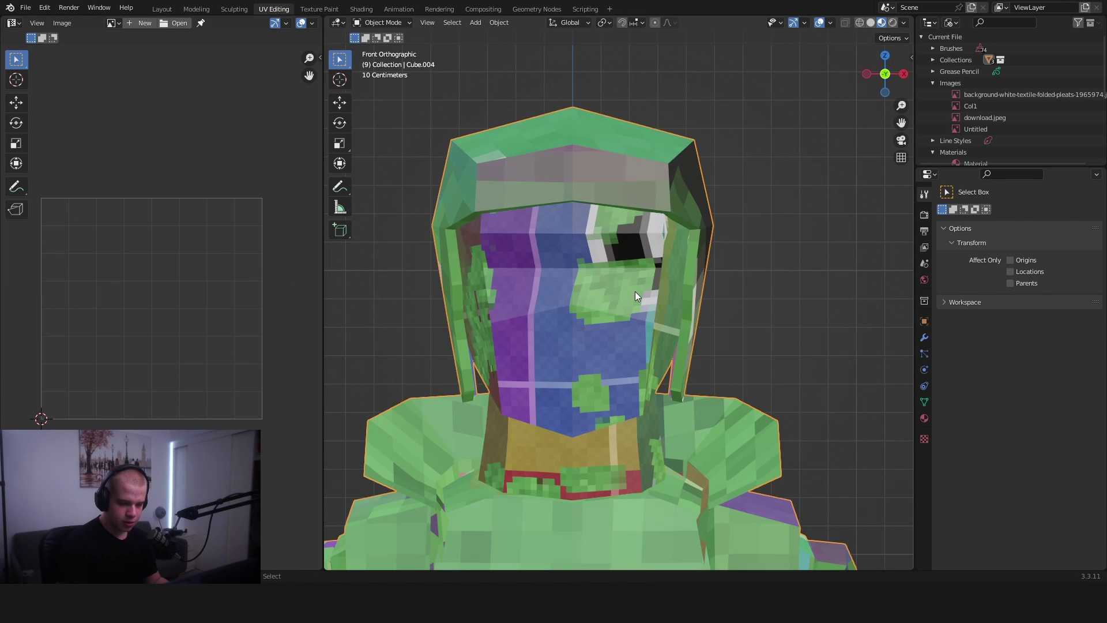
pyautogui.press('Tab')
pyautogui.press('Tab')
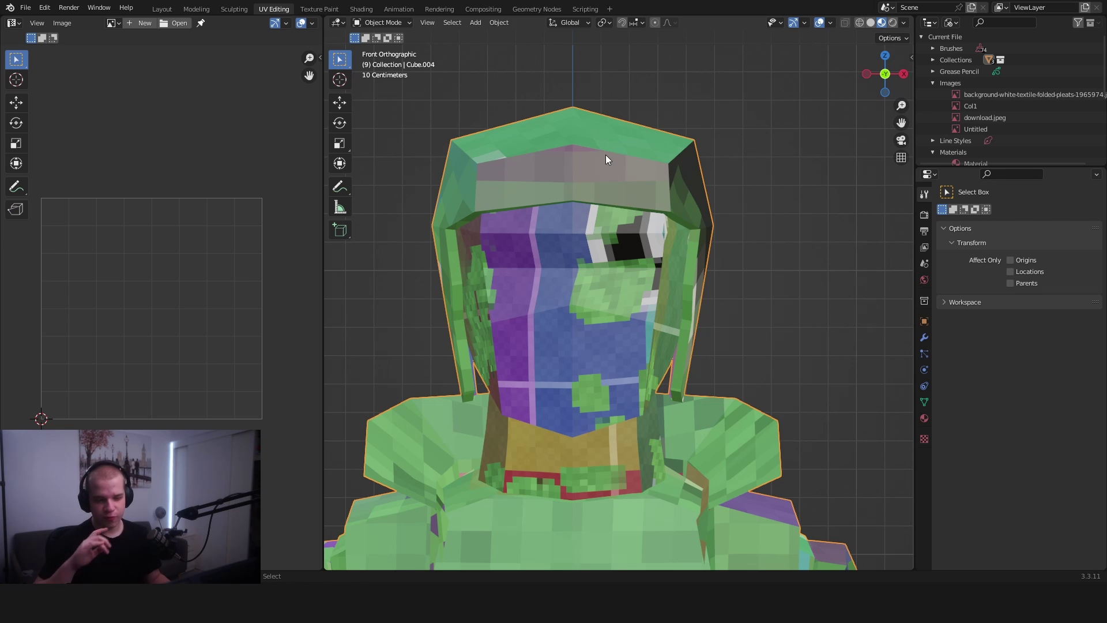
pyautogui.press('Tab')
pyautogui.press('Tab')
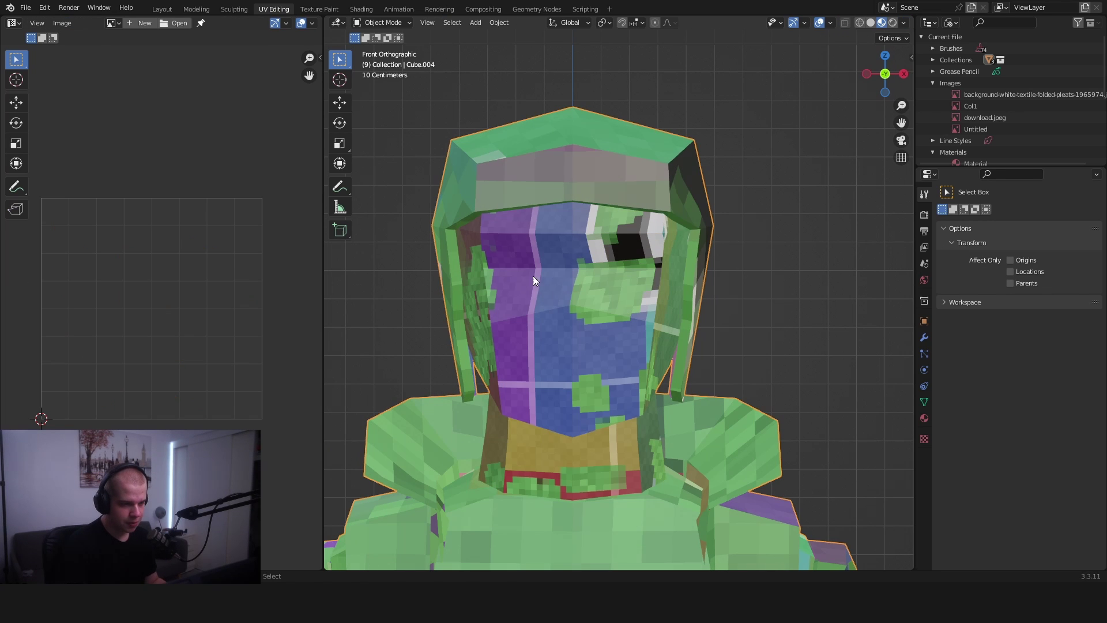
# Enter Texture Paint, restrict painting to the selected head faces and set the brush radius to 145 px
pyautogui.click(686, 181)
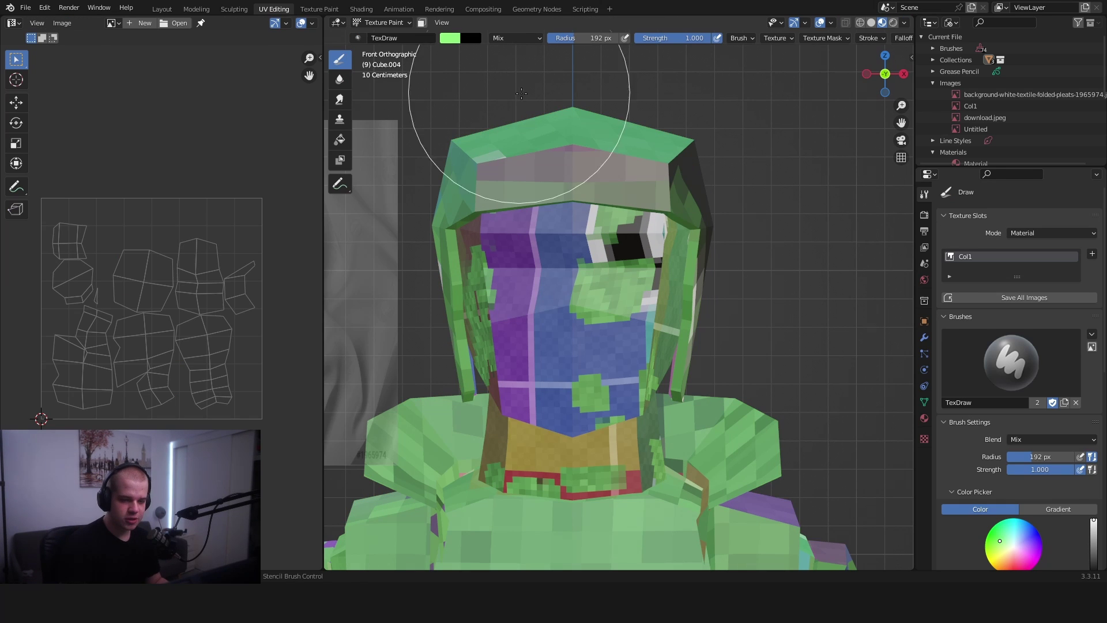
pyautogui.click(422, 22)
pyautogui.scroll(-5, 670, 253)
pyautogui.moveTo(648, 294)
pyautogui.mouseDown(button='middle')
pyautogui.moveTo(604, 291)
pyautogui.moveTo(626, 290)
pyautogui.mouseUp(button='middle')
pyautogui.press('f')
pyautogui.click(497, 264)
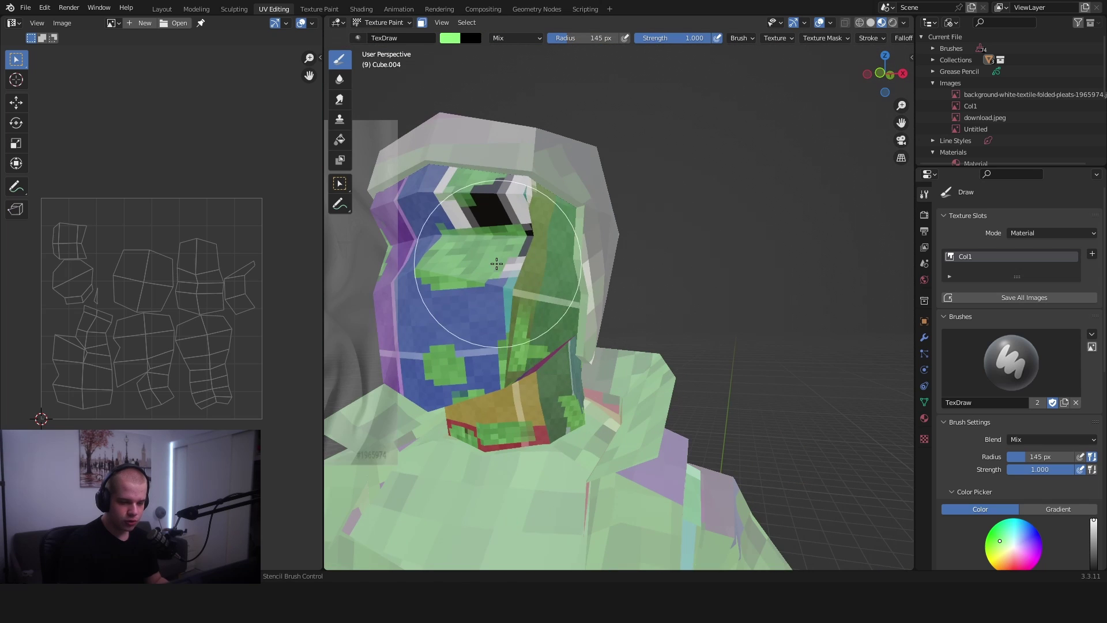
# Paint green cloth folds over the front of the head, shifting the fabric stencil across the face between strokes
pyautogui.moveTo(403, 301); pyautogui.dragTo(570, 295, button='right')
pyautogui.moveTo(463, 260)
pyautogui.mouseDown()
pyautogui.moveTo(583, 334)
pyautogui.moveTo(445, 311)
pyautogui.mouseUp()
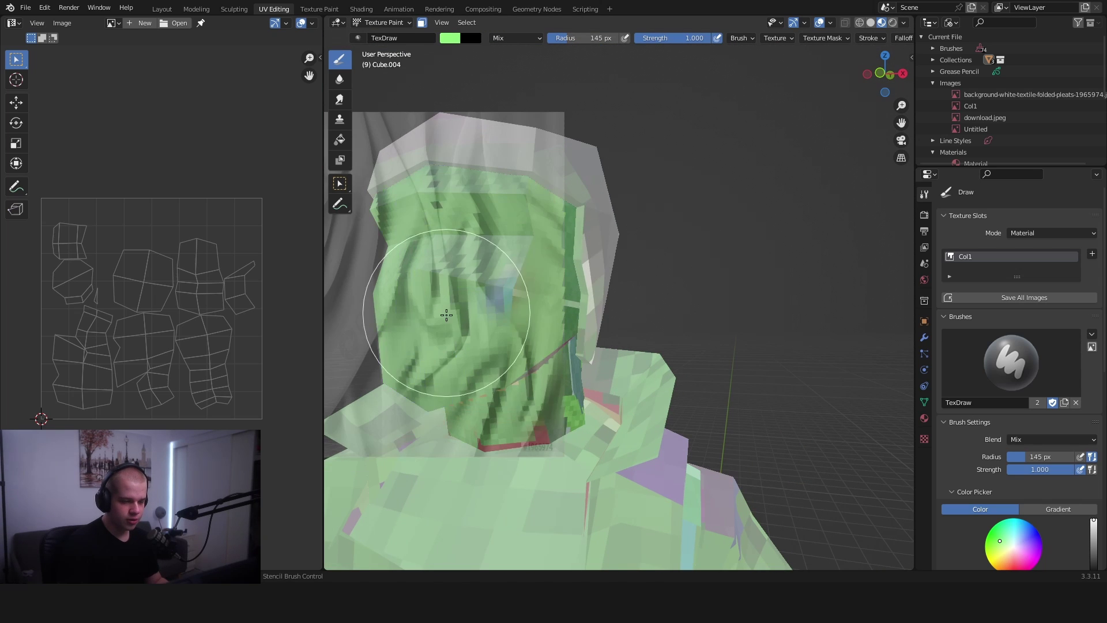
pyautogui.moveTo(438, 312); pyautogui.dragTo(539, 316, button='right')
pyautogui.moveTo(530, 319); pyautogui.dragTo(414, 309)
# Paint the cloth-fold stencil onto the other side of the head, the neck and the underside of the chin
pyautogui.scroll(-4, 522, 311)
pyautogui.moveTo(522, 311); pyautogui.dragTo(659, 309, button='middle')
pyautogui.scroll(4, 659, 309)
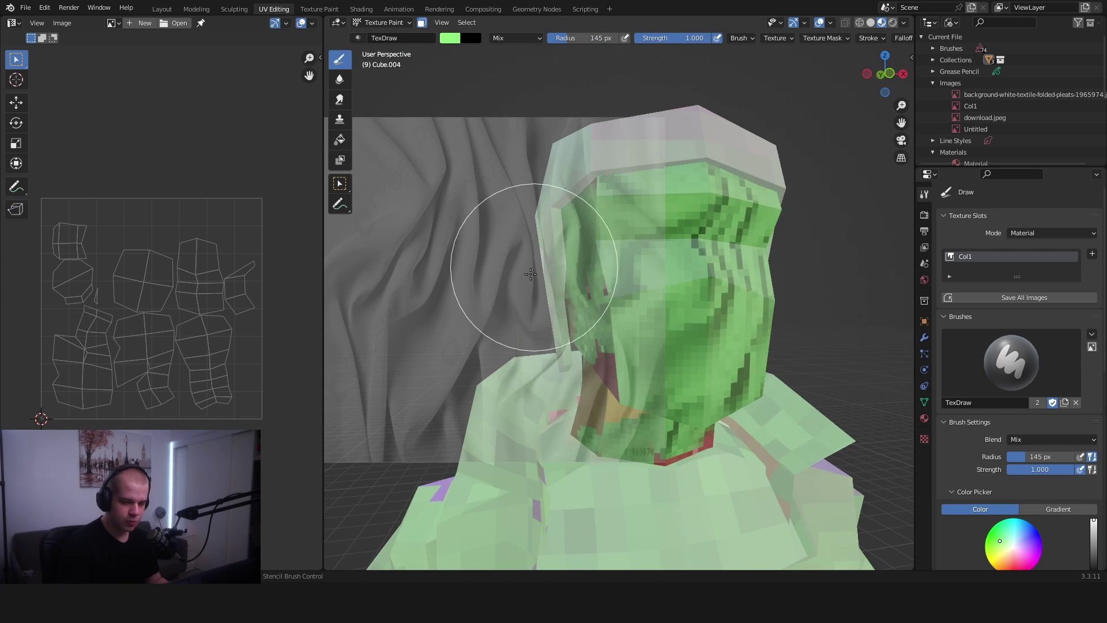
pyautogui.moveTo(482, 298); pyautogui.dragTo(615, 303, button='right')
pyautogui.scroll(-4, 629, 456)
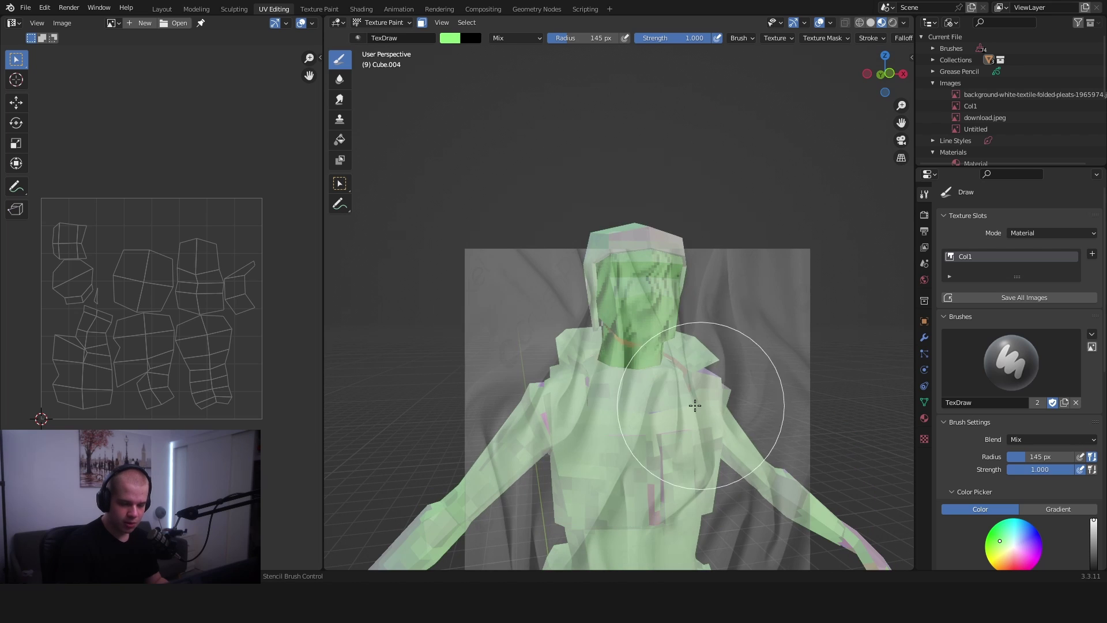
pyautogui.scroll(-3, 714, 427)
pyautogui.scroll(7, 653, 306)
pyautogui.moveTo(596, 364); pyautogui.dragTo(637, 297, button='middle')
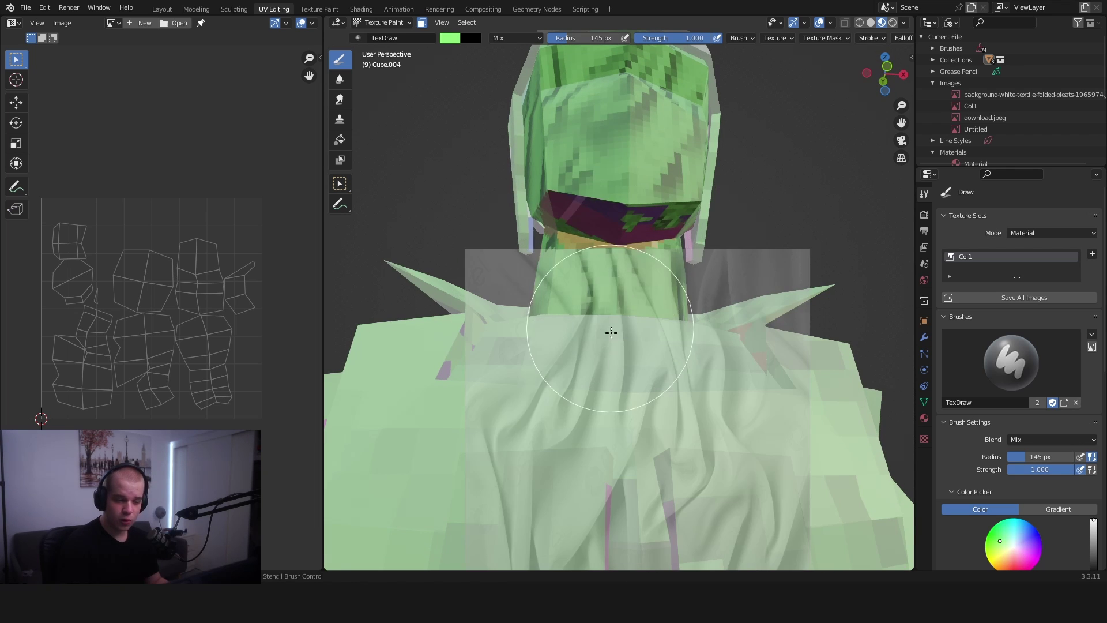
# Replace the brush's fabric texture with a new image texture loaded from the front-facing portrait photo
pyautogui.scroll(-10, 1018, 412)
pyautogui.click(1033, 306)
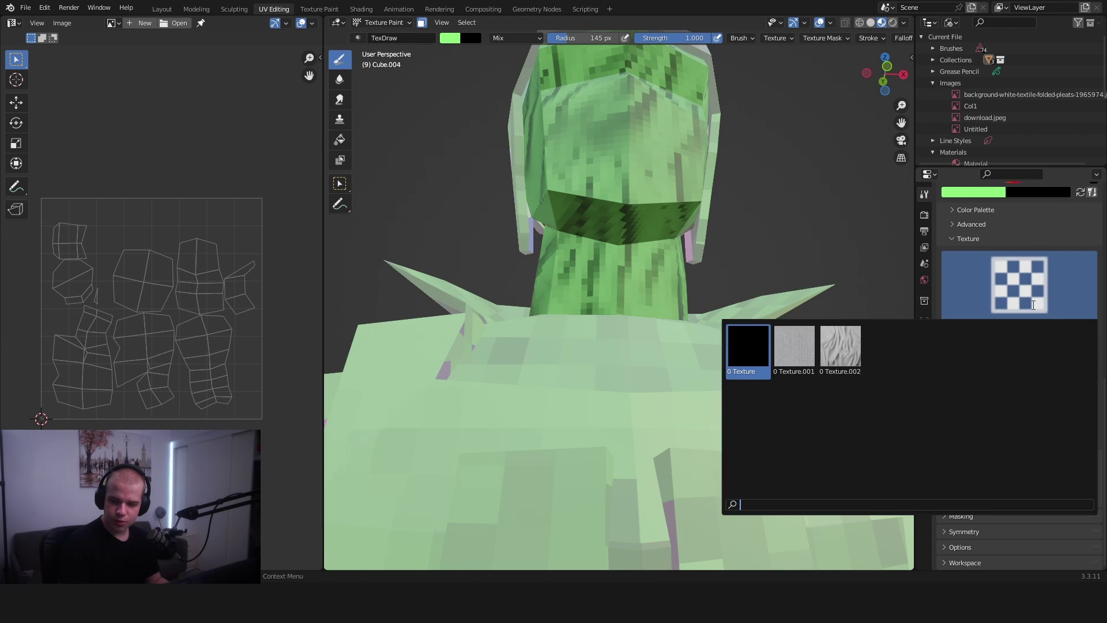
pyautogui.click(1034, 305)
pyautogui.click(1027, 327)
pyautogui.click(924, 437)
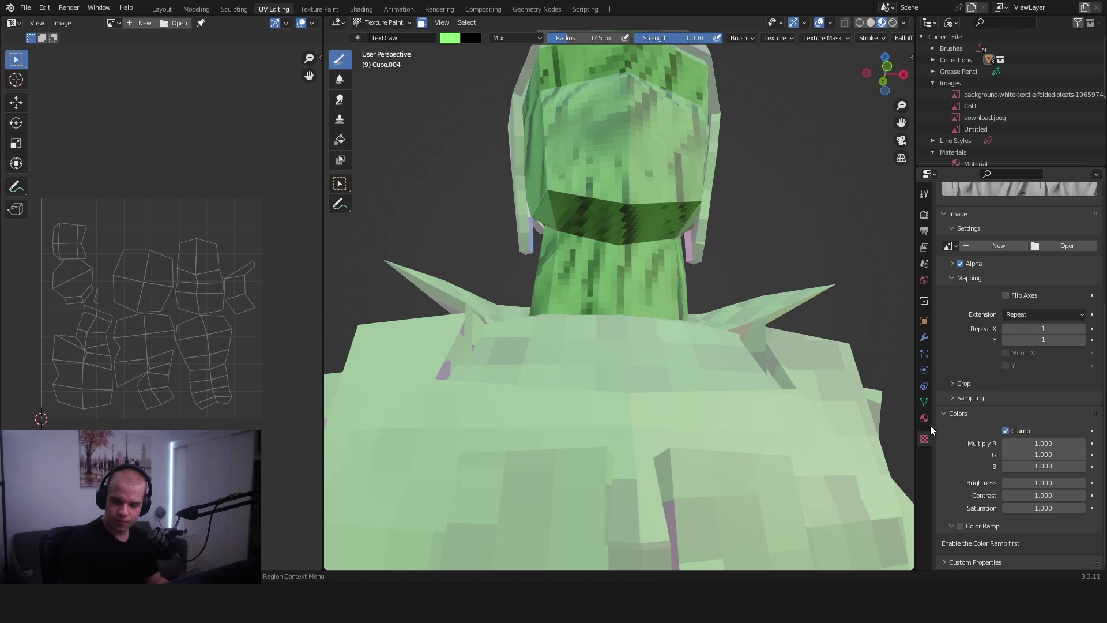
pyautogui.click(770, 494)
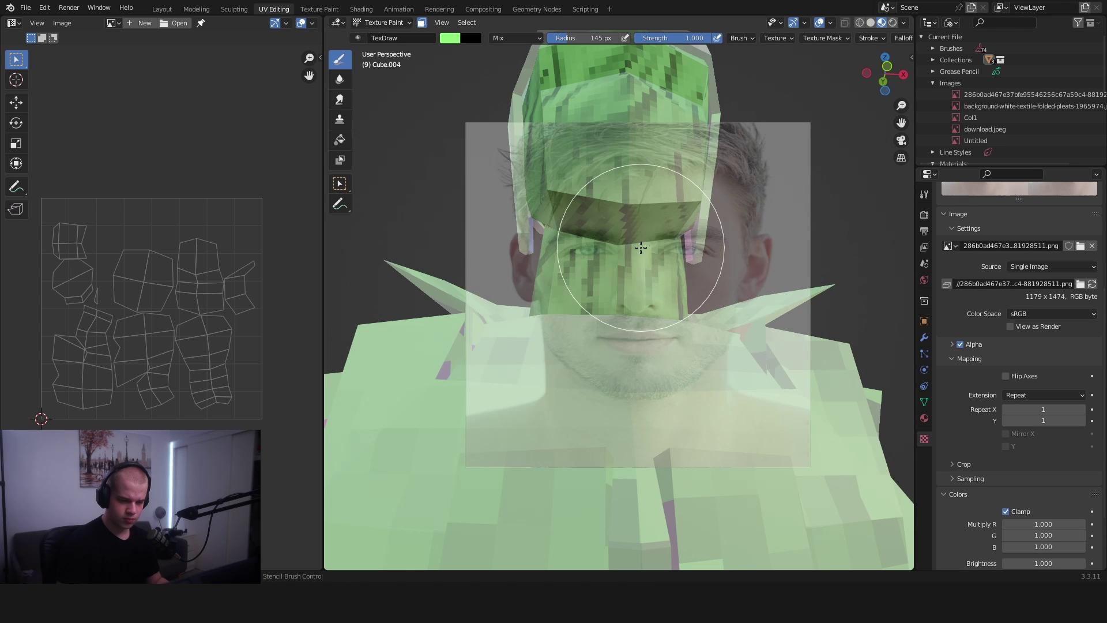
# Match the portrait stencil's proportions to the aspect ratio of its image
pyautogui.scroll(-6, 612, 271)
pyautogui.moveTo(584, 255); pyautogui.dragTo(588, 288, button='middle')
pyautogui.moveTo(670, 289)
pyautogui.mouseDown(button='middle')
pyautogui.moveTo(585, 301)
pyautogui.moveTo(661, 307)
pyautogui.mouseUp(button='middle')
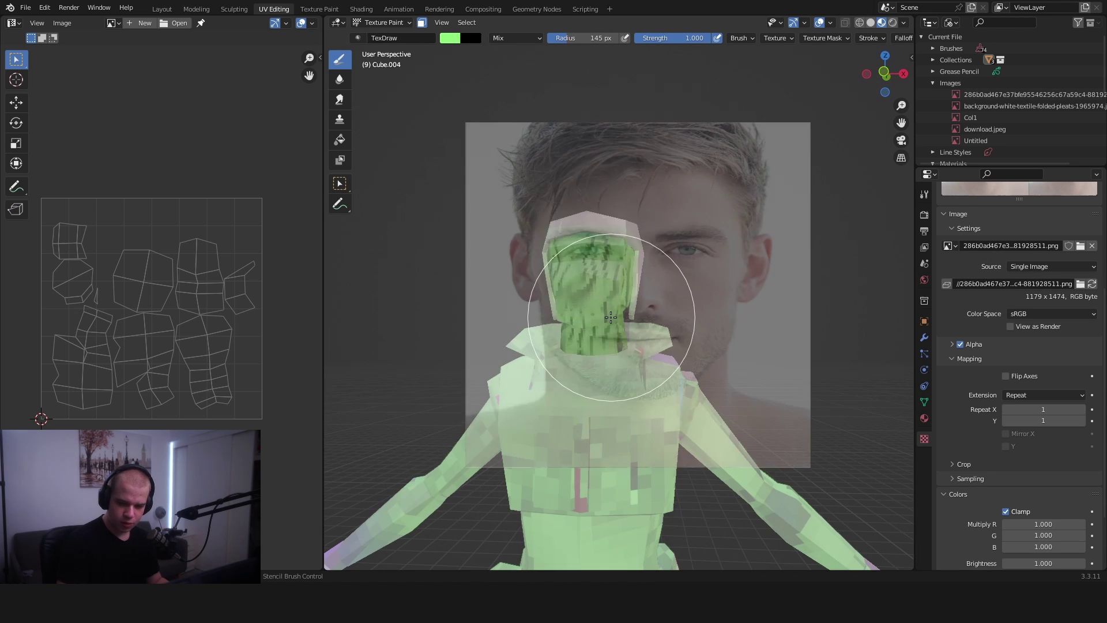
pyautogui.scroll(6, 1012, 341)
pyautogui.scroll(-3, 946, 219)
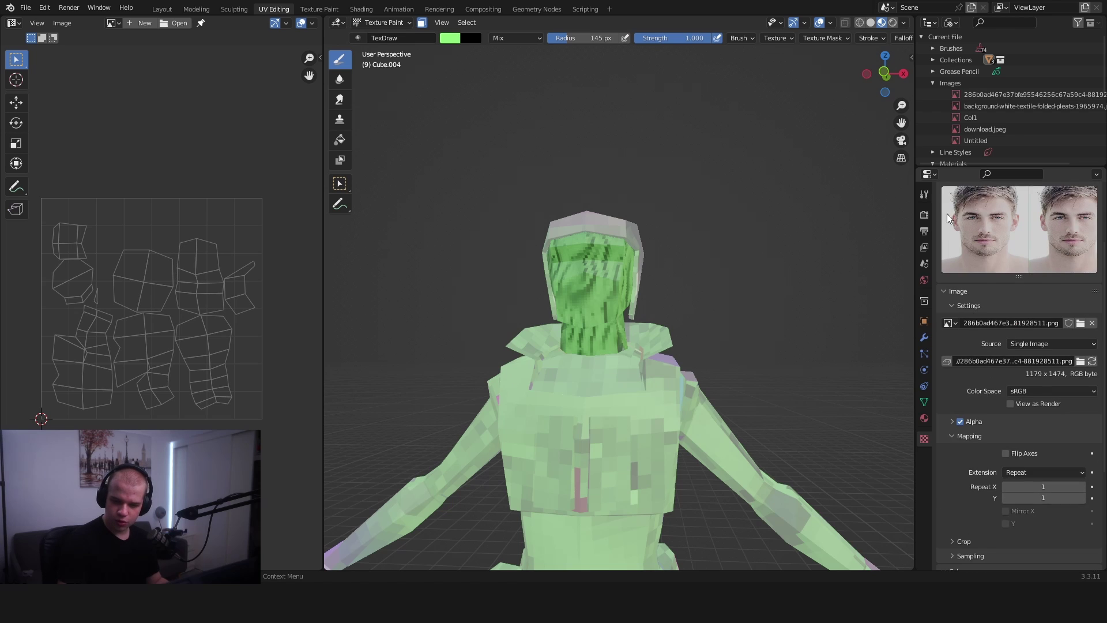
pyautogui.click(925, 194)
pyautogui.scroll(-10, 1019, 344)
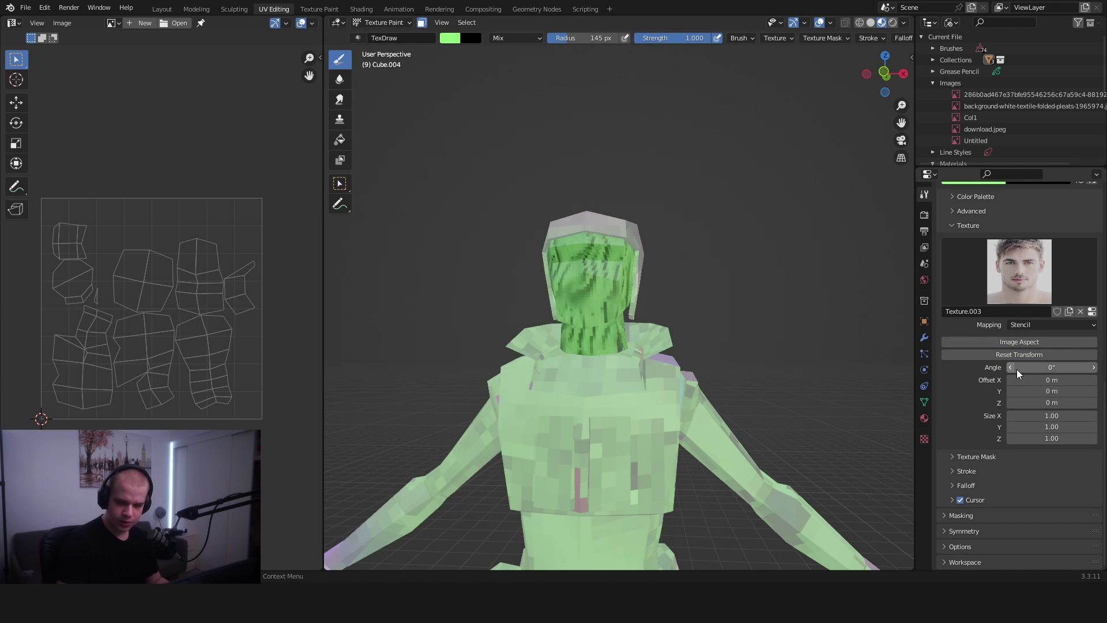
pyautogui.click(1015, 342)
# Shrink the portrait stencil and position it over the character's head in front orthographic view
pyautogui.moveTo(445, 346); pyautogui.dragTo(463, 287, button='right')
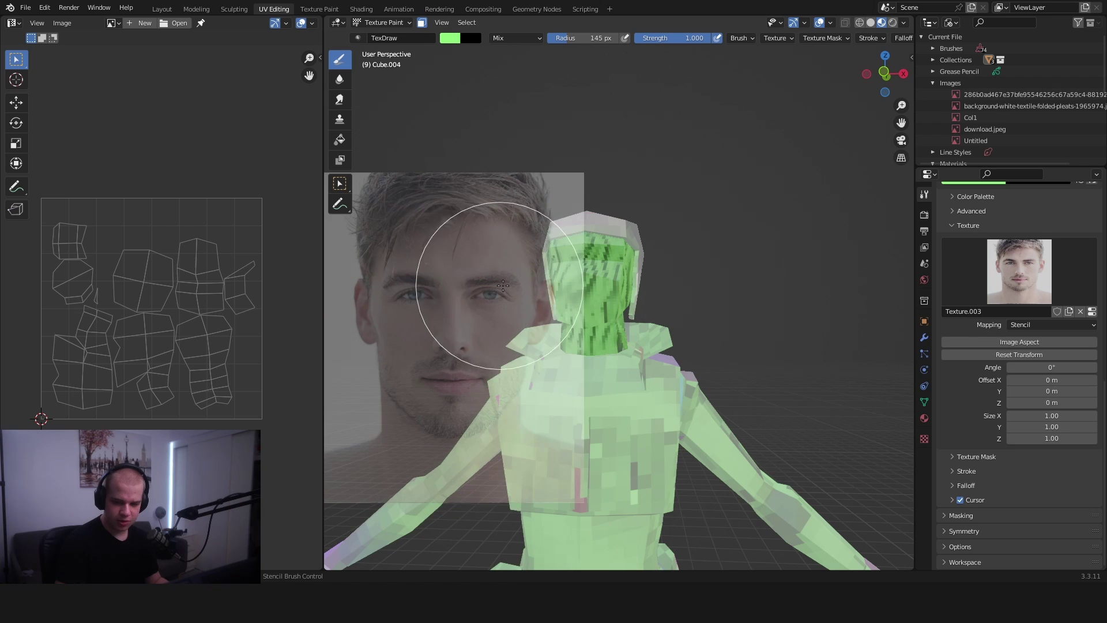
pyautogui.scroll(-4, 600, 306)
pyautogui.press('KP_1')
pyautogui.moveTo(494, 329); pyautogui.dragTo(613, 323, button='right')
pyautogui.scroll(2, 670, 340)
pyautogui.scroll(5, 634, 369)
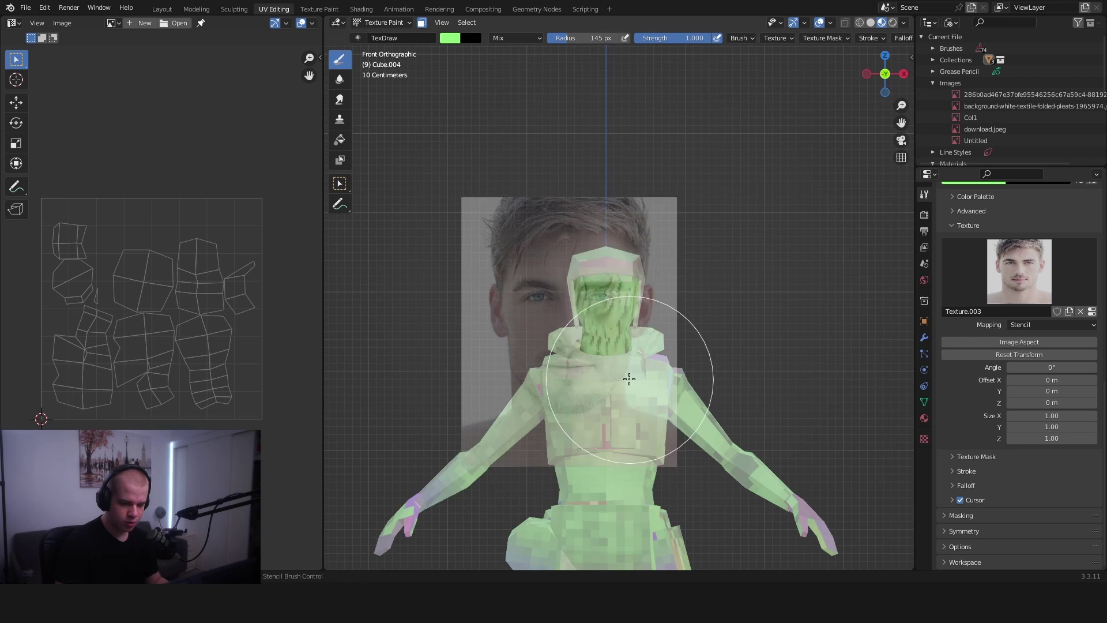
pyautogui.scroll(6, 1038, 288)
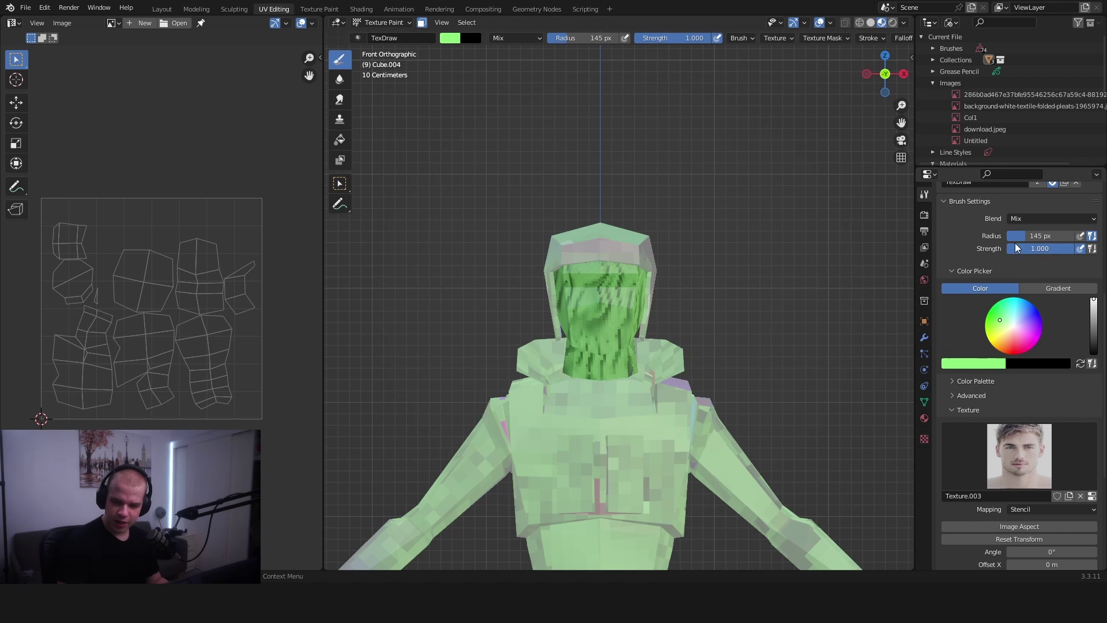
# Set the brush color to pure white, with the RGB channels at 1
pyautogui.click(986, 363)
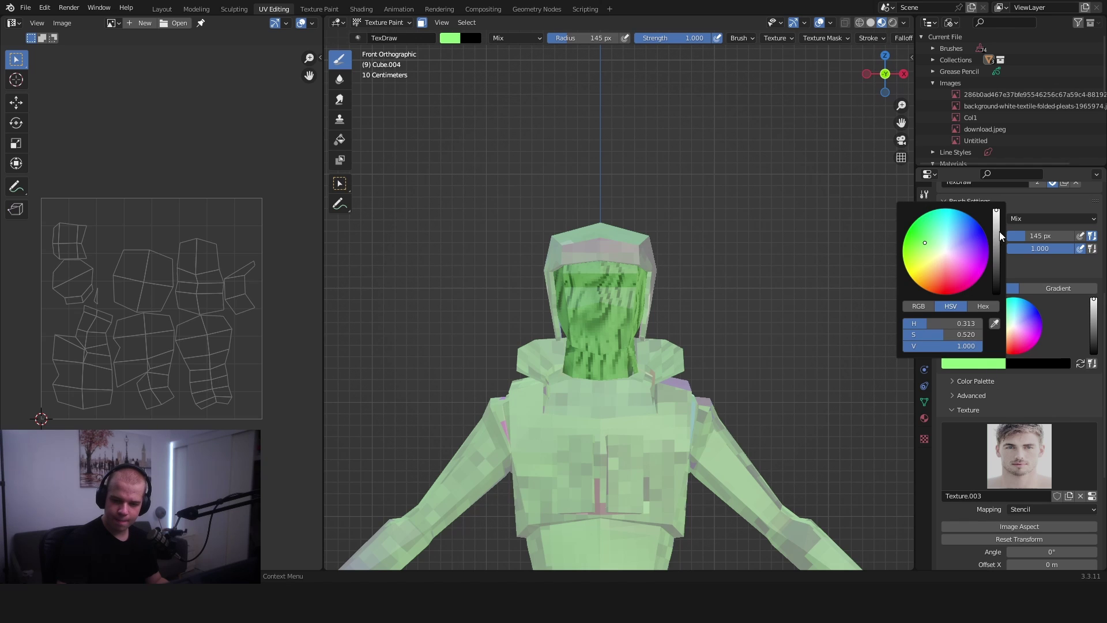
pyautogui.click(923, 305)
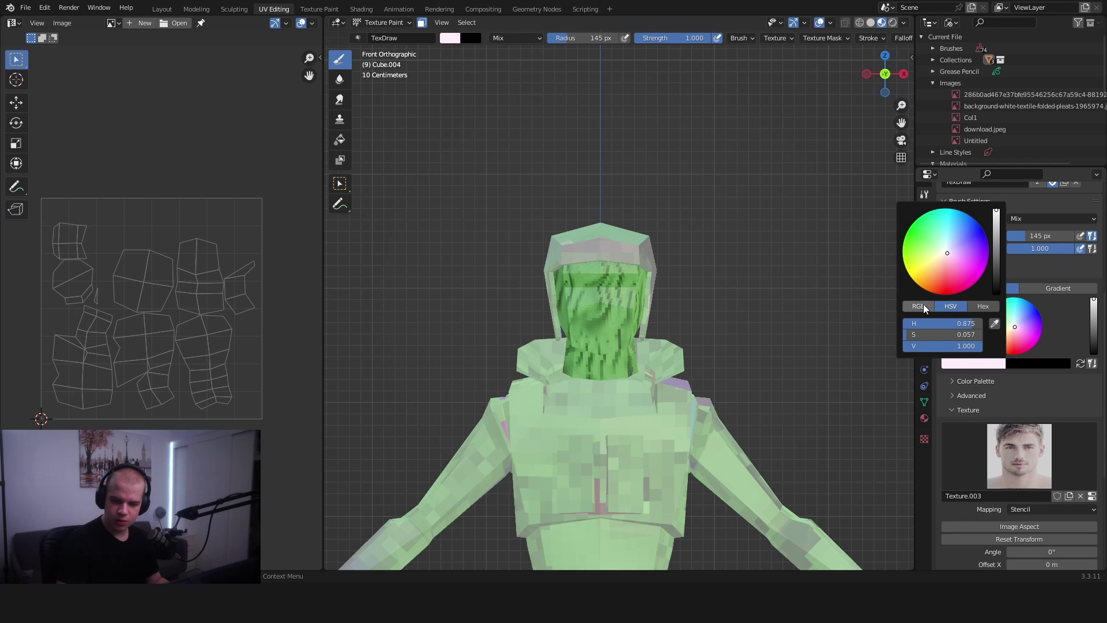
pyautogui.moveTo(936, 324); pyautogui.dragTo(937, 346)
pyautogui.write('1')
pyautogui.press('Return')
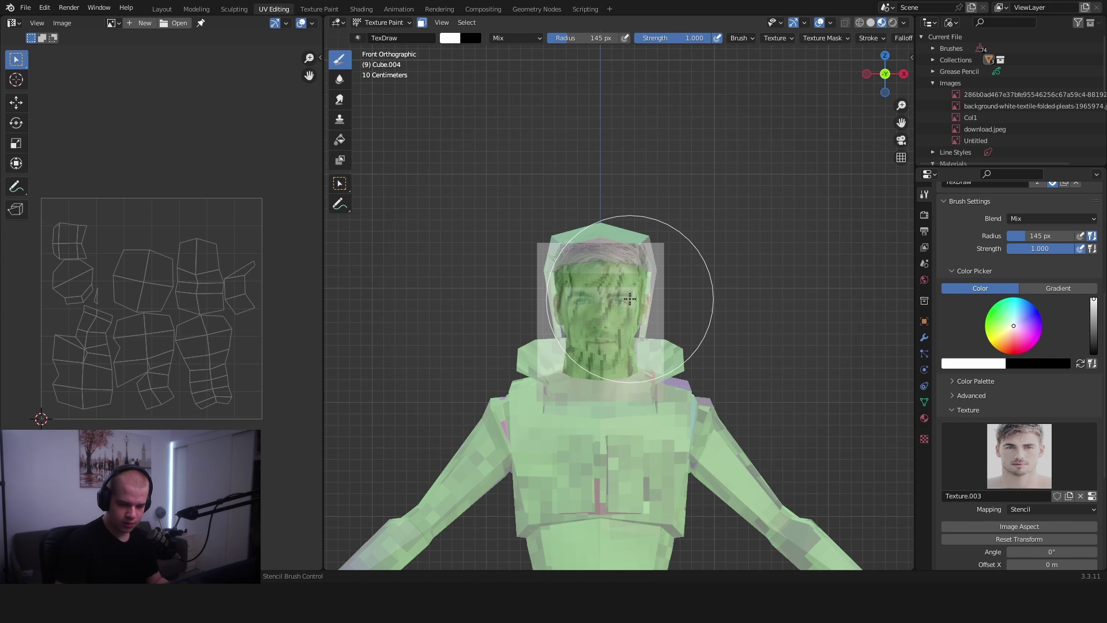
# Try to paint the portrait stencil onto the head from the front view, undoing the stroke
pyautogui.moveTo(617, 319); pyautogui.dragTo(729, 314, button='middle')
pyautogui.press('KP_1')
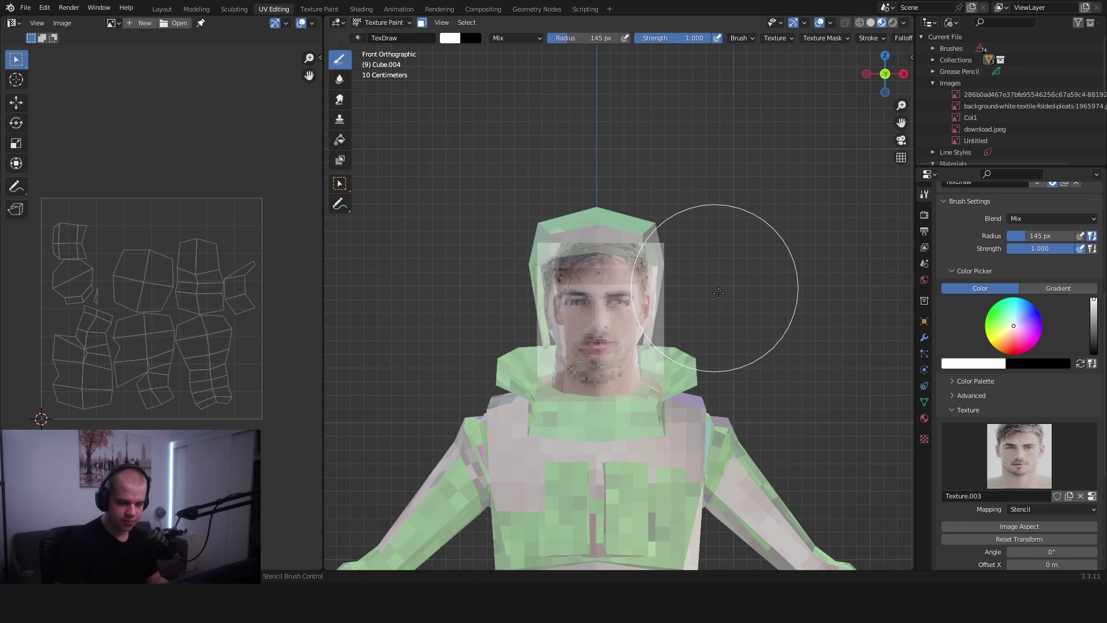
pyautogui.hotkey('ctrl', 'z')
# Fit the portrait stencil to the head in front view and paint the face from it
pyautogui.scroll(2, 657, 317)
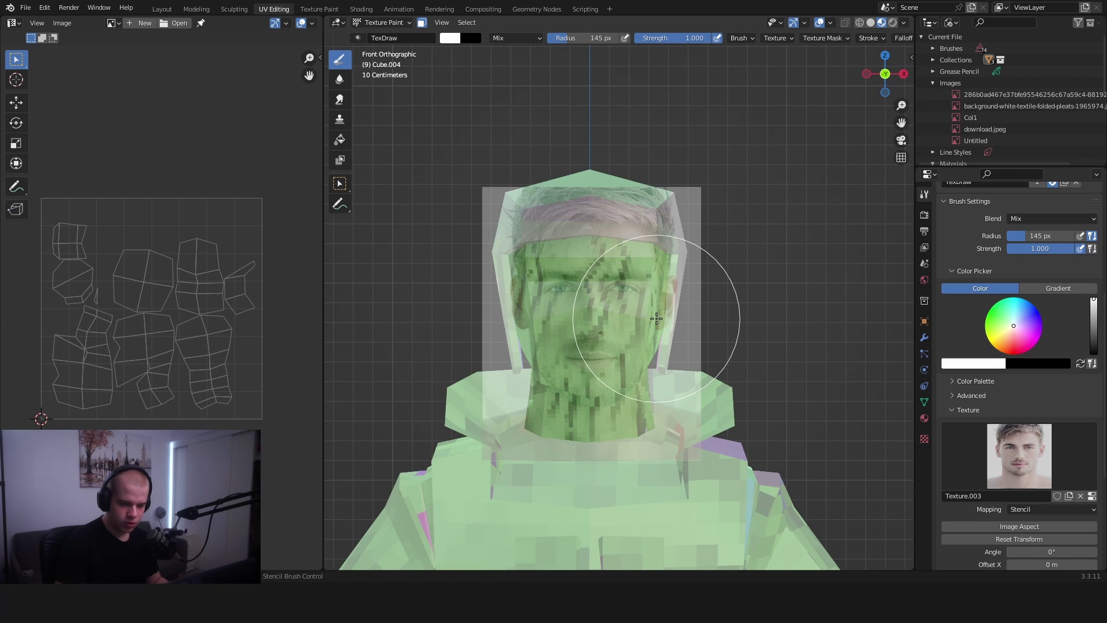
pyautogui.moveTo(658, 318); pyautogui.dragTo(675, 357)
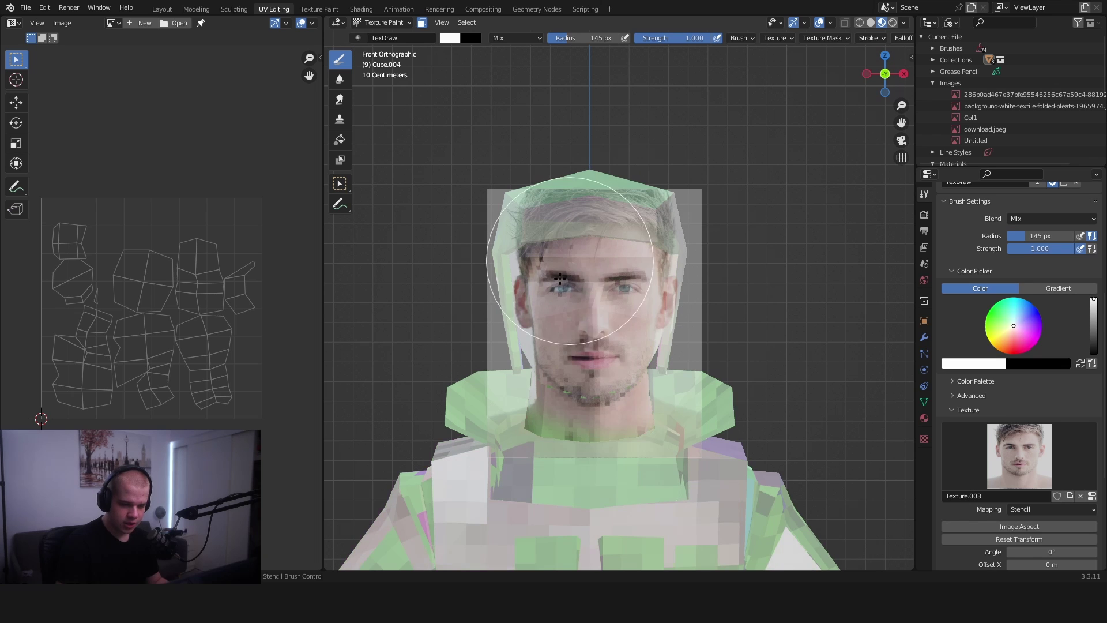
pyautogui.moveTo(709, 342)
pyautogui.mouseDown(button='middle')
pyautogui.moveTo(749, 335)
pyautogui.moveTo(712, 330)
pyautogui.mouseUp(button='middle')
pyautogui.moveTo(712, 330); pyautogui.dragTo(679, 318, button='right')
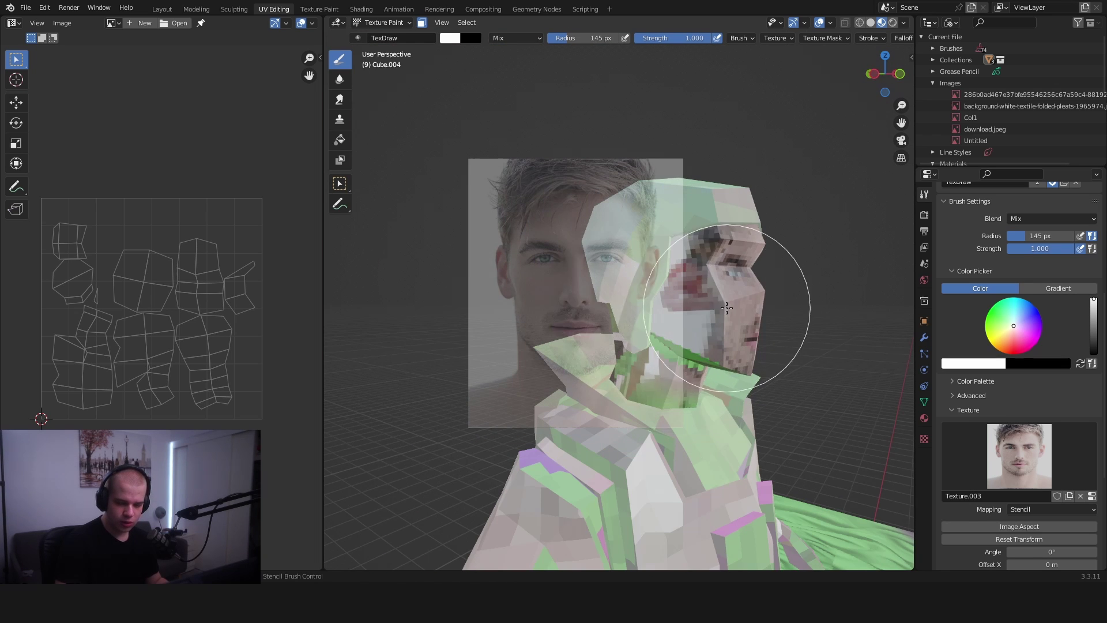
# Enlarge the portrait stencil, set the brush radius to 103 px and paint skin onto one side of the head
pyautogui.moveTo(727, 308); pyautogui.dragTo(683, 305, button='middle')
pyautogui.keyDown('shift'); pyautogui.moveTo(659, 327); pyautogui.dragTo(781, 341, button='right'); pyautogui.keyUp('shift')
pyautogui.moveTo(695, 321); pyautogui.dragTo(712, 321, button='right')
pyautogui.press('f')
pyautogui.click(671, 317)
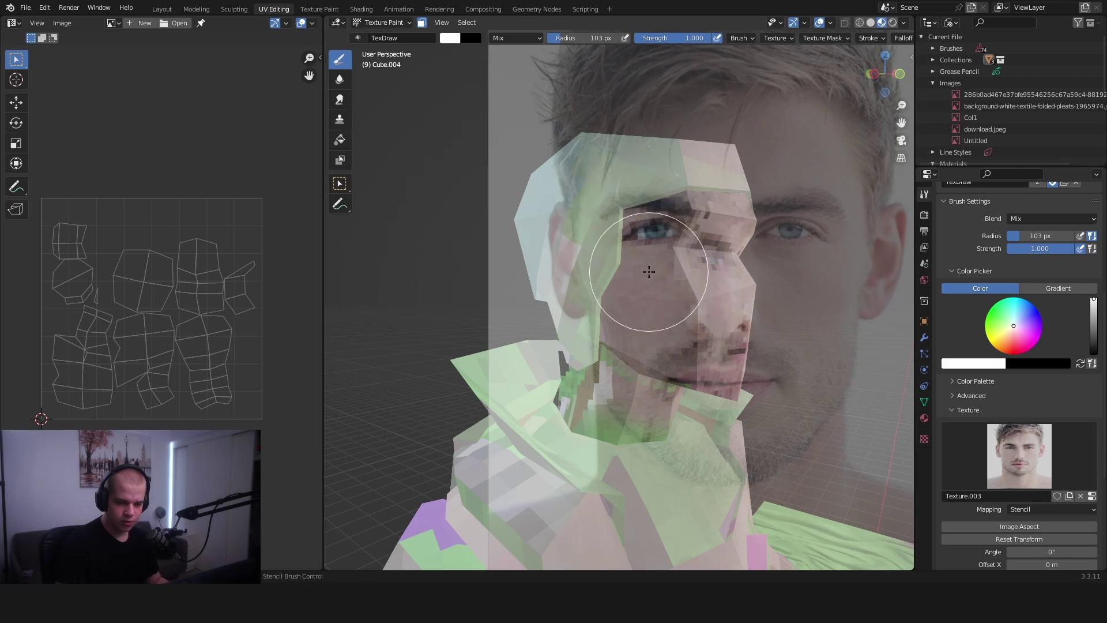
pyautogui.moveTo(649, 272); pyautogui.dragTo(667, 224, button='right')
# Move the stencil's cheek area over the other side of the head and paint skin there with a 78 px brush radius
pyautogui.moveTo(651, 220); pyautogui.dragTo(741, 267, button='middle')
pyautogui.scroll(4, 628, 295)
pyautogui.moveTo(741, 267); pyautogui.dragTo(705, 347, button='right')
pyautogui.moveTo(614, 305)
pyautogui.mouseDown(button='right')
pyautogui.moveTo(630, 334)
pyautogui.moveTo(655, 309)
pyautogui.moveTo(680, 309)
pyautogui.moveTo(699, 328)
pyautogui.moveTo(642, 317)
pyautogui.mouseUp(button='right')
pyautogui.keyDown('shift'); pyautogui.moveTo(642, 317); pyautogui.dragTo(623, 314, button='right'); pyautogui.keyUp('shift')
pyautogui.press('f')
pyautogui.click(609, 314)
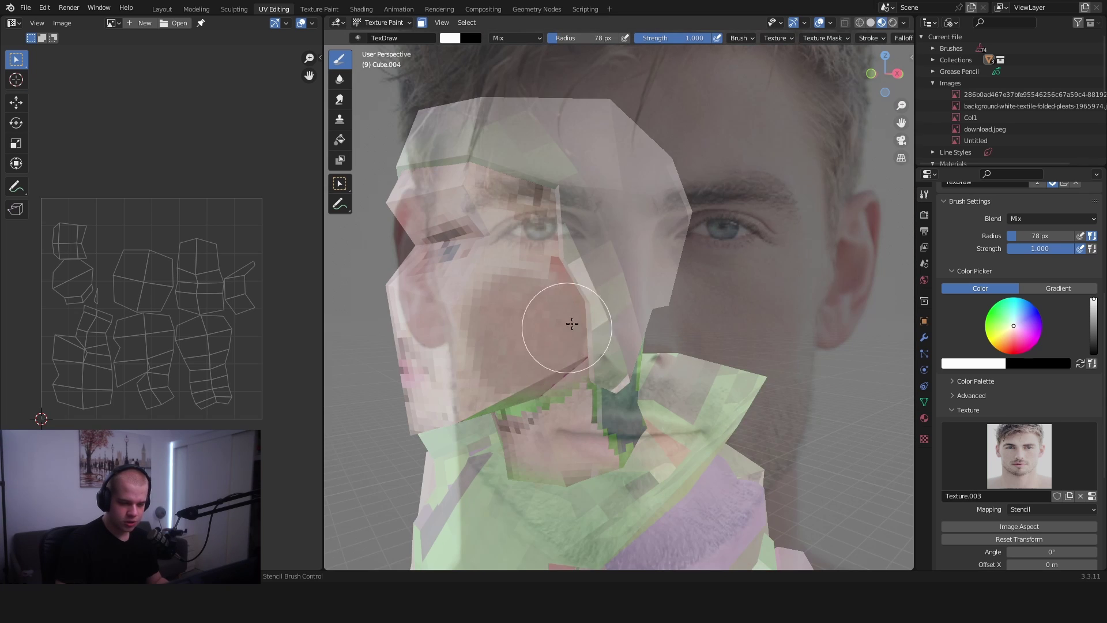
# Reposition and enlarge the portrait stencil to cover remaining skin areas, checking the painted face from the front
pyautogui.scroll(-3, 572, 323)
pyautogui.moveTo(572, 323); pyautogui.dragTo(629, 328, button='middle')
pyautogui.scroll(1, 629, 327)
pyautogui.moveTo(624, 330); pyautogui.dragTo(312, 360, button='right')
pyautogui.keyDown('shift'); pyautogui.moveTo(548, 317); pyautogui.dragTo(693, 297, button='right'); pyautogui.keyUp('shift')
pyautogui.press('KP_1')
pyautogui.scroll(-4, 724, 294)
pyautogui.moveTo(750, 297); pyautogui.dragTo(726, 326, button='middle')
pyautogui.scroll(3, 833, 329)
pyautogui.press('KP_1')
pyautogui.scroll(-5, 761, 324)
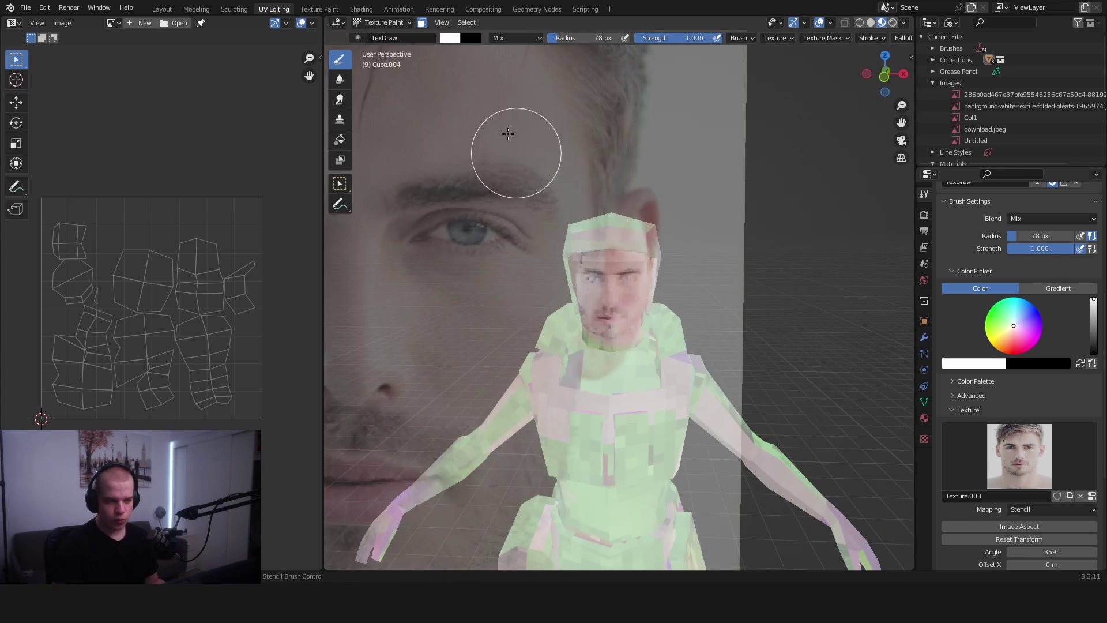
# Replace the portrait with a new image texture of black-and-white metal nails and match the stencil to the image aspect
pyautogui.click(1080, 496)
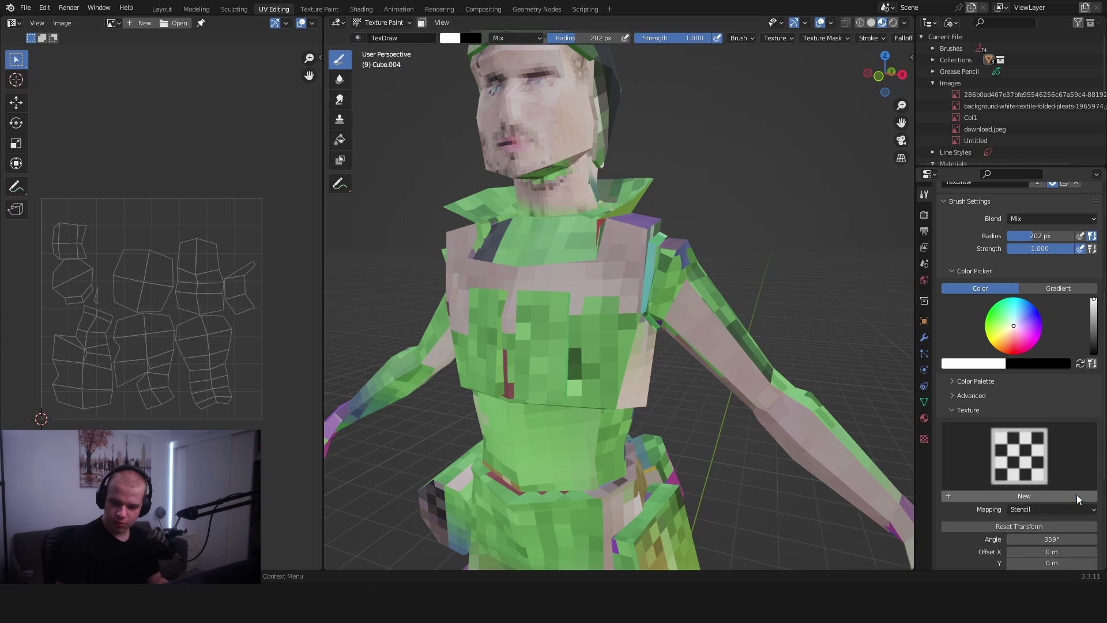
pyautogui.click(1033, 461)
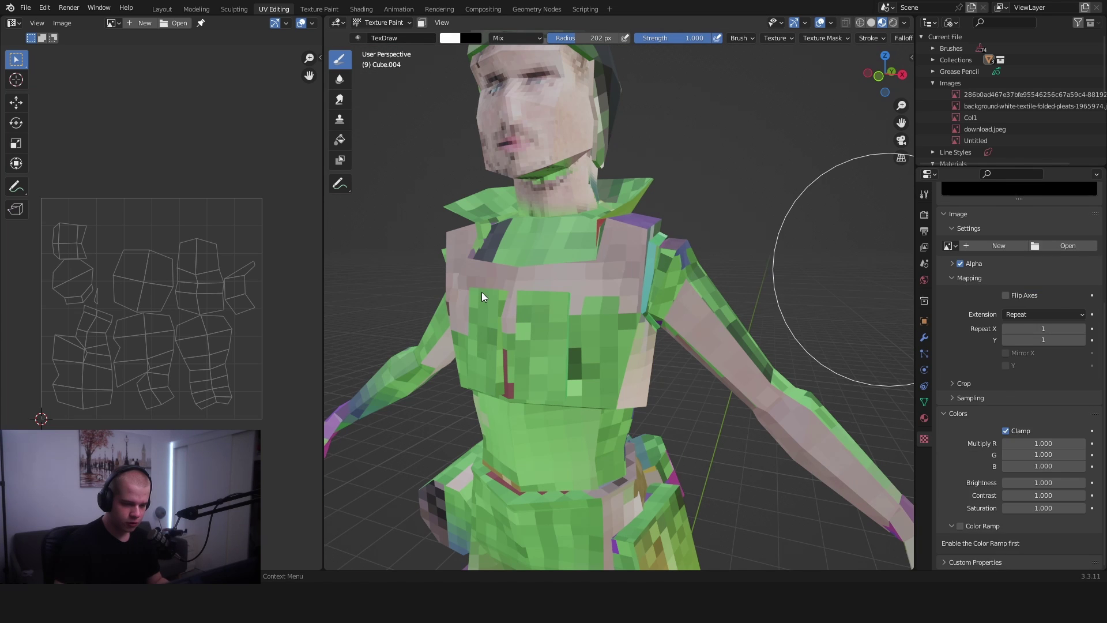
pyautogui.scroll(-3, 779, 351)
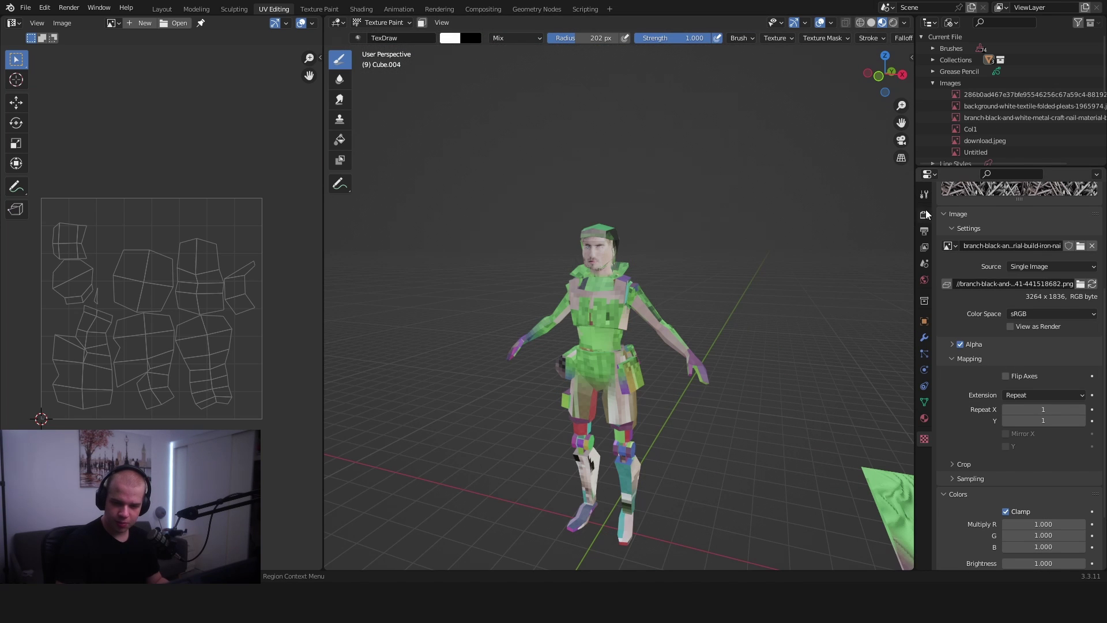
pyautogui.click(925, 195)
pyautogui.scroll(-6, 1003, 322)
pyautogui.click(1027, 383)
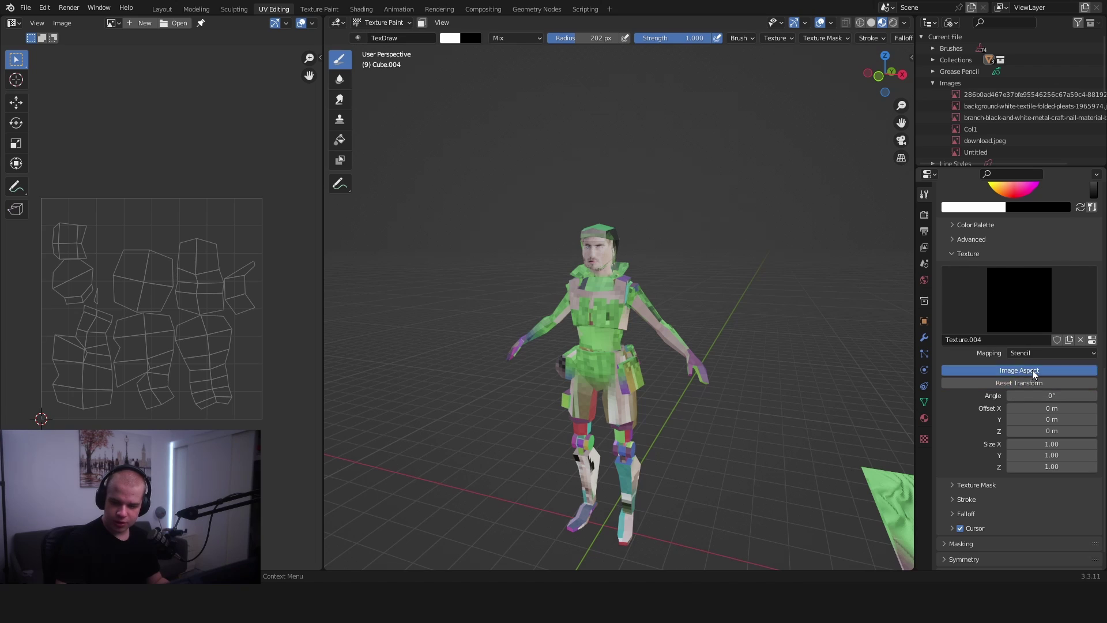
# Place the nails stencil over the upper chest and paint it onto the panel below the neck
pyautogui.scroll(4, 641, 334)
pyautogui.press('KP_1')
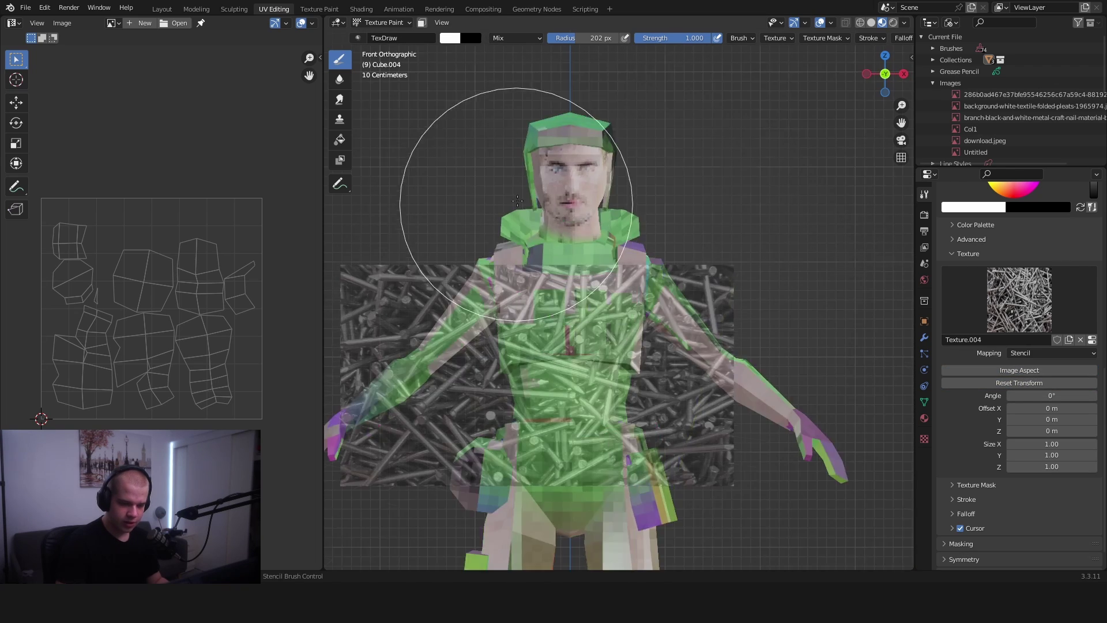
pyautogui.scroll(3, 674, 436)
pyautogui.moveTo(669, 370); pyautogui.dragTo(648, 407, button='middle')
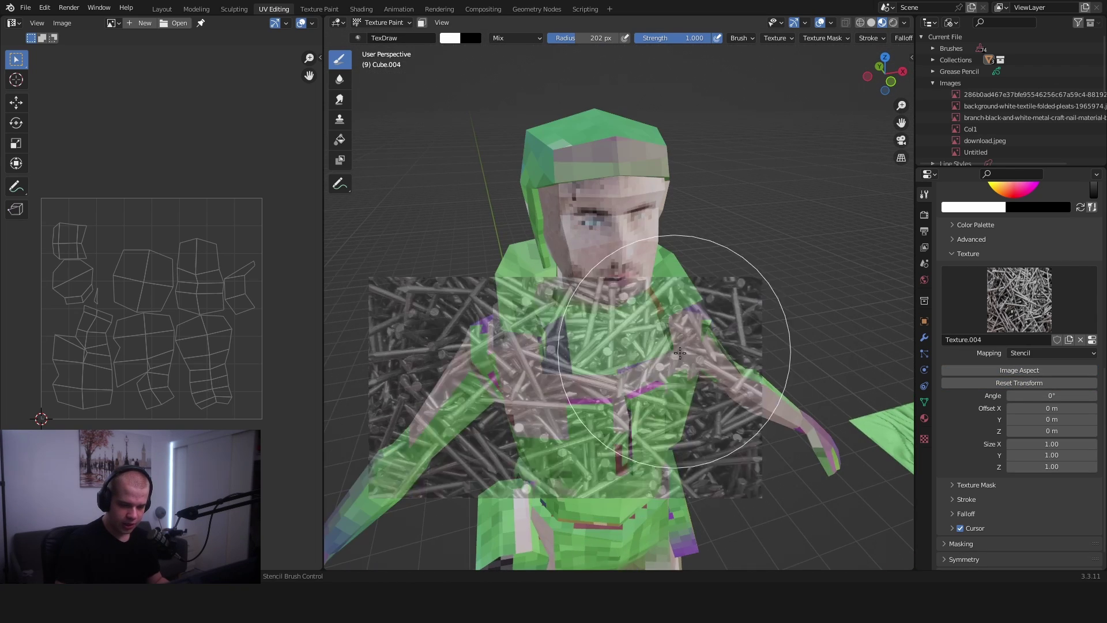
pyautogui.scroll(4, 681, 398)
pyautogui.keyDown('shift'); pyautogui.moveTo(702, 391); pyautogui.dragTo(755, 407, button='right'); pyautogui.keyUp('shift')
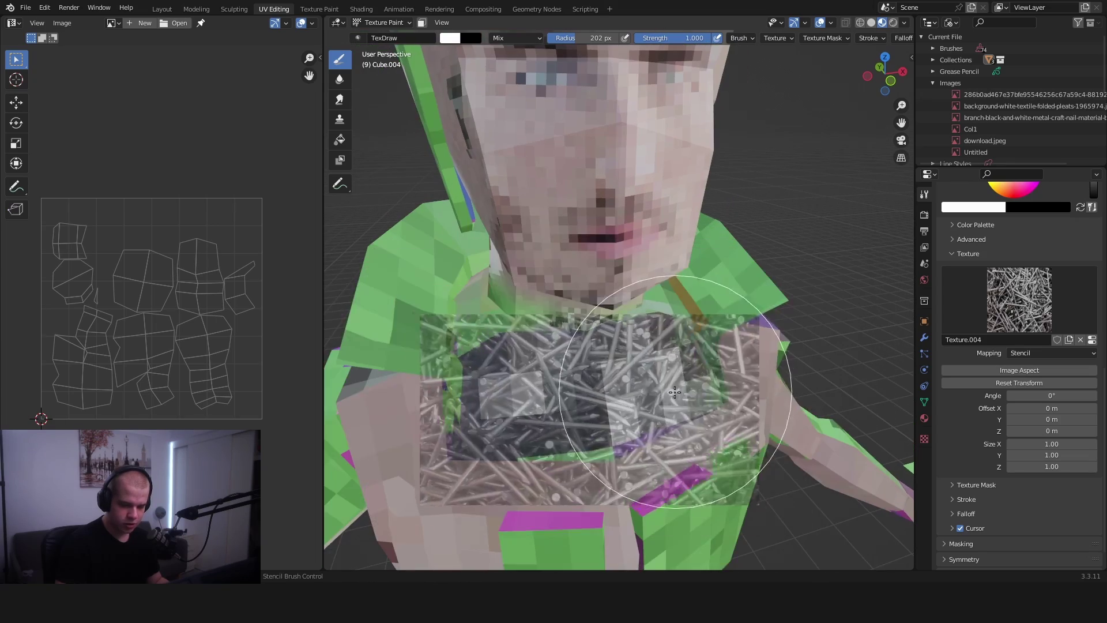
# Switch to Object Mode, select and frame the fabric test plane from above, and return to Texture Paint
pyautogui.scroll(-5, 715, 380)
pyautogui.moveTo(720, 375); pyautogui.dragTo(732, 366, button='right')
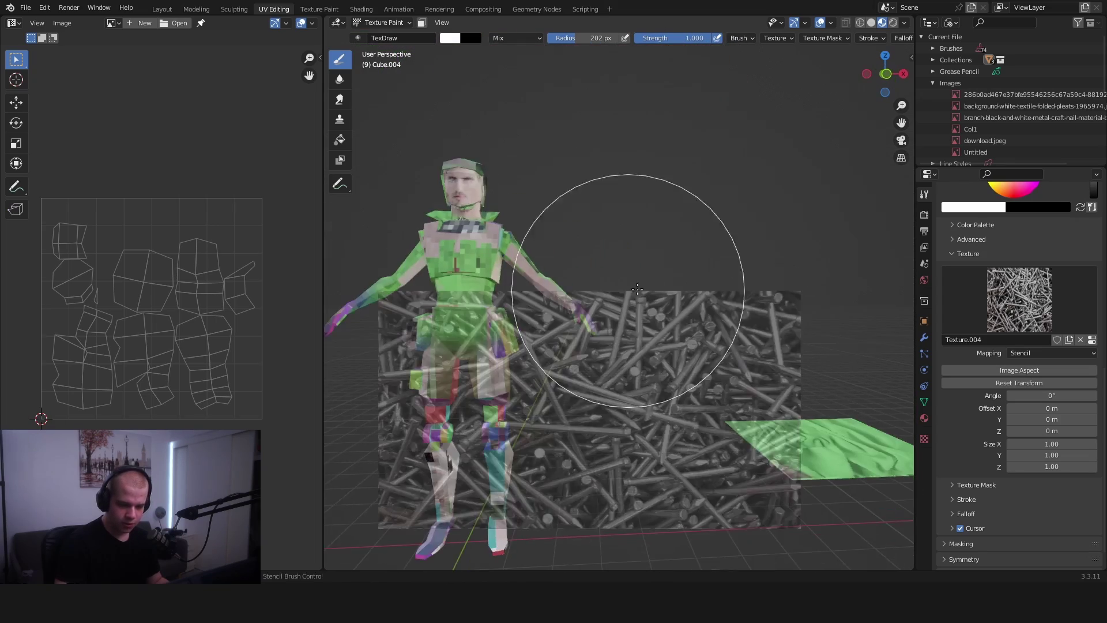
pyautogui.hotkey('ctrl', 'Tab')
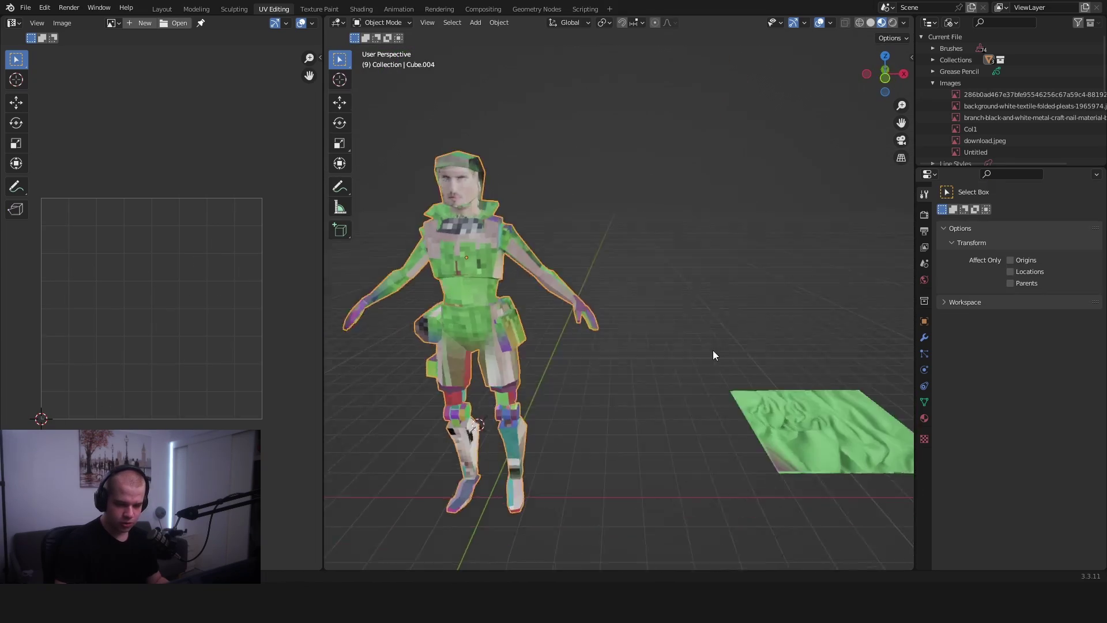
pyautogui.press('KP_7')
pyautogui.click(767, 334)
pyautogui.press('KP_Decimal')
pyautogui.hotkey('ctrl', 'Tab')
pyautogui.click(646, 267)
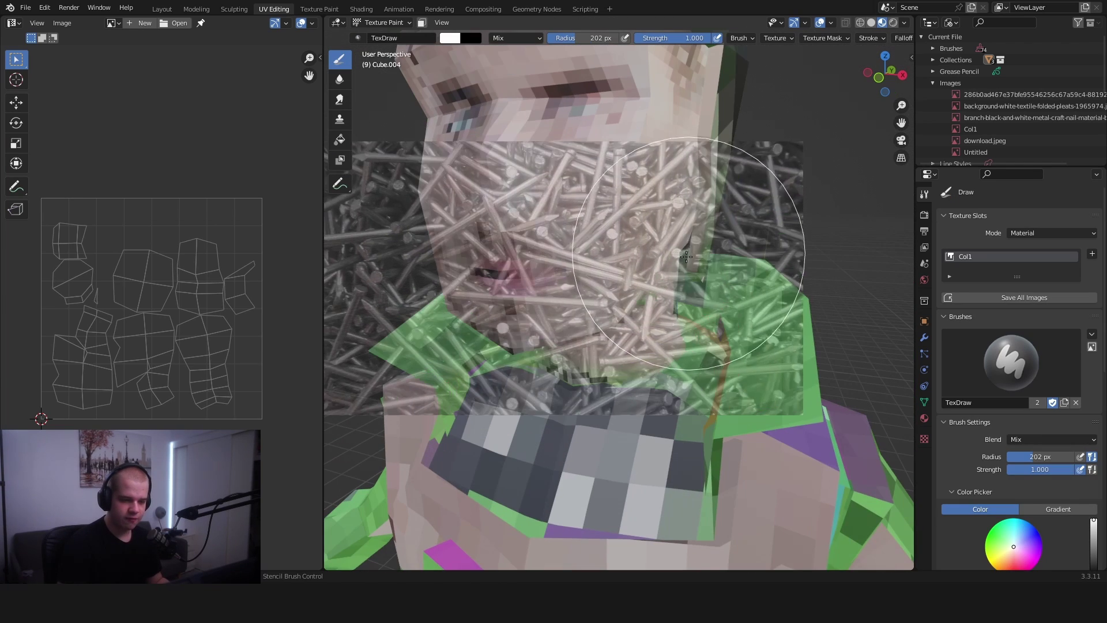
# Shrink the nails stencil over the head, set the brush radius to 117 px and paint nails onto the cheek
pyautogui.moveTo(702, 254)
pyautogui.keyDown('shift'); pyautogui.mouseDown(button='right')
pyautogui.moveTo(691, 253)
pyautogui.moveTo(688, 191)
pyautogui.mouseUp(button='right'); pyautogui.keyUp('shift')
pyautogui.press('f')
pyautogui.click(640, 196)
pyautogui.moveTo(639, 202); pyautogui.dragTo(646, 213)
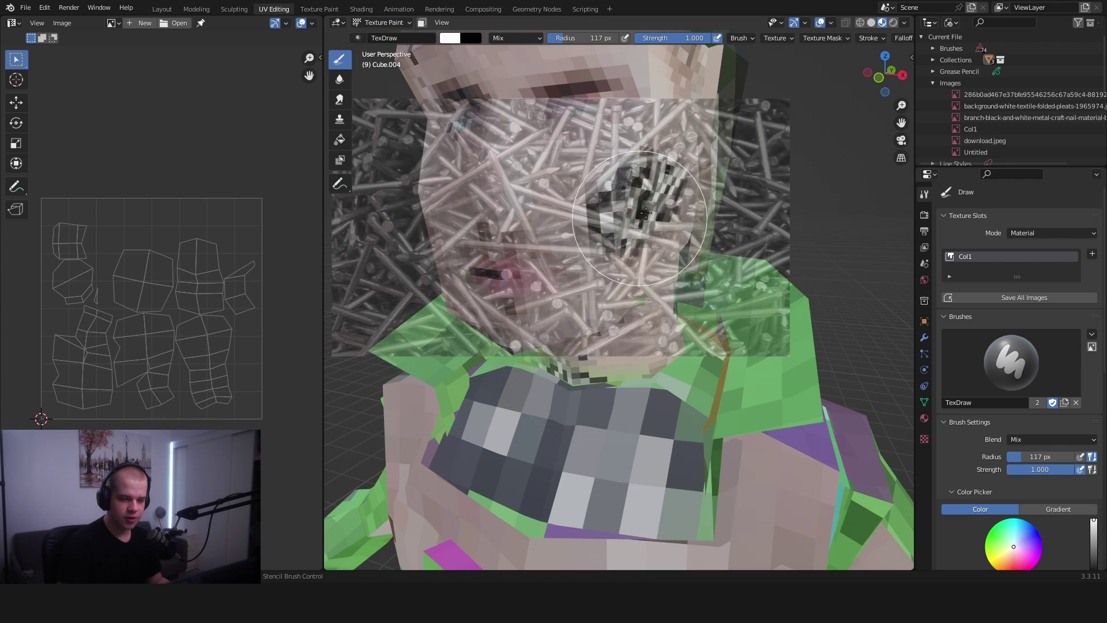
pyautogui.moveTo(646, 214)
pyautogui.mouseDown(button='middle')
pyautogui.moveTo(664, 202)
pyautogui.moveTo(654, 205)
pyautogui.mouseUp(button='middle')
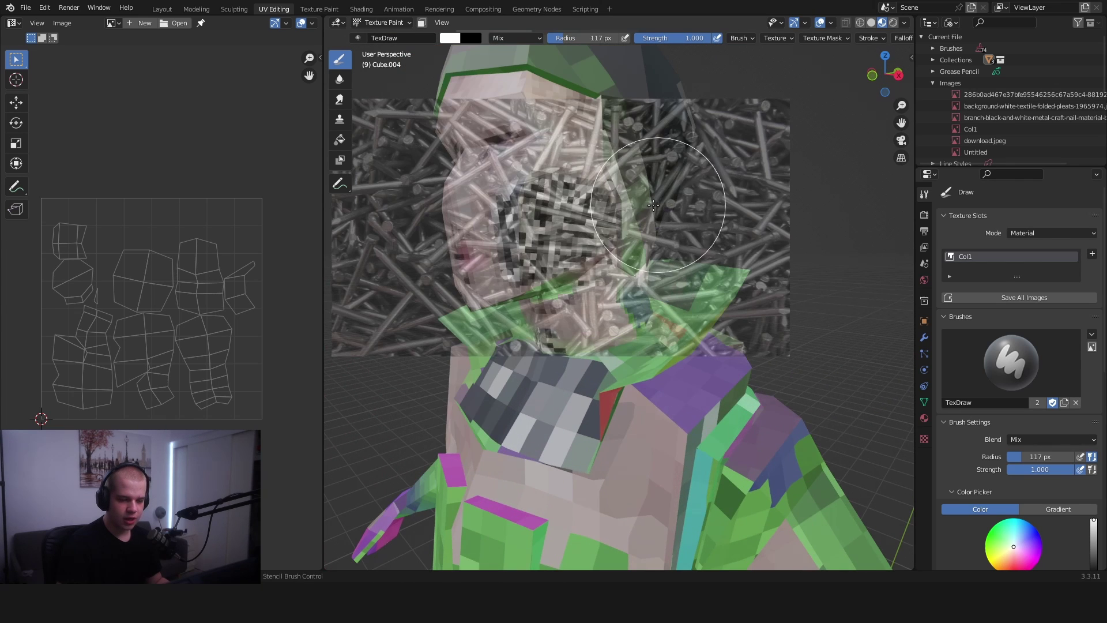
# Undo the last nails stroke on the cheek, enlarge and reposition the nails stencil, and repaint the cheek toward the ear
pyautogui.moveTo(640, 216)
pyautogui.mouseDown(button='right')
pyautogui.moveTo(581, 223)
pyautogui.moveTo(603, 206)
pyautogui.mouseUp(button='right')
pyautogui.hotkey('ctrl', 'z')
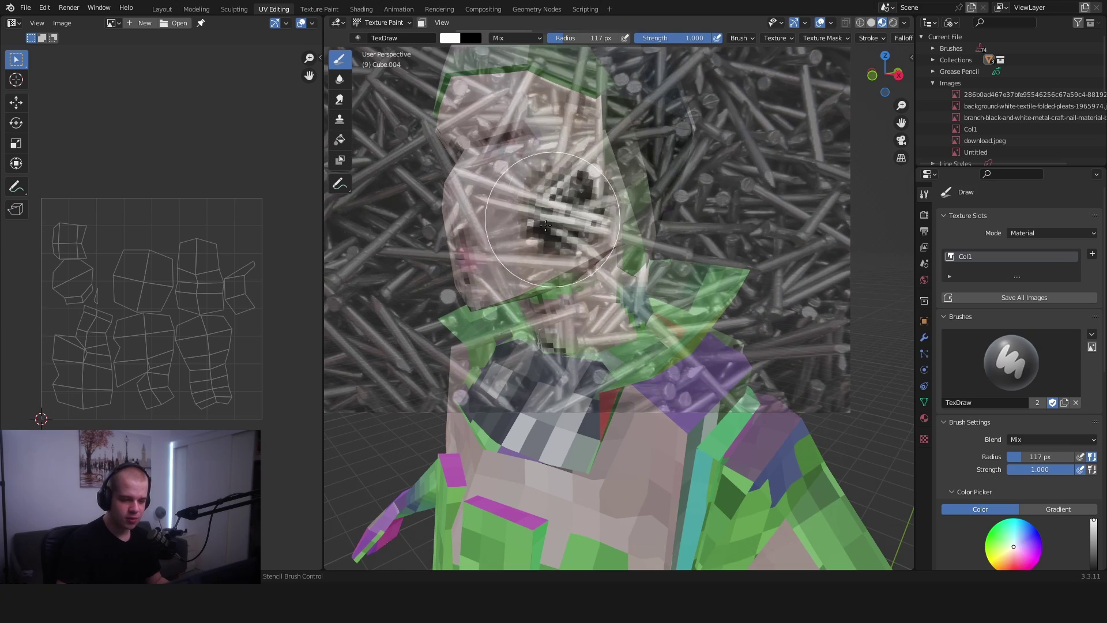
pyautogui.scroll(-3, 580, 192)
pyautogui.moveTo(579, 192); pyautogui.dragTo(632, 231, button='middle')
pyautogui.scroll(4, 631, 231)
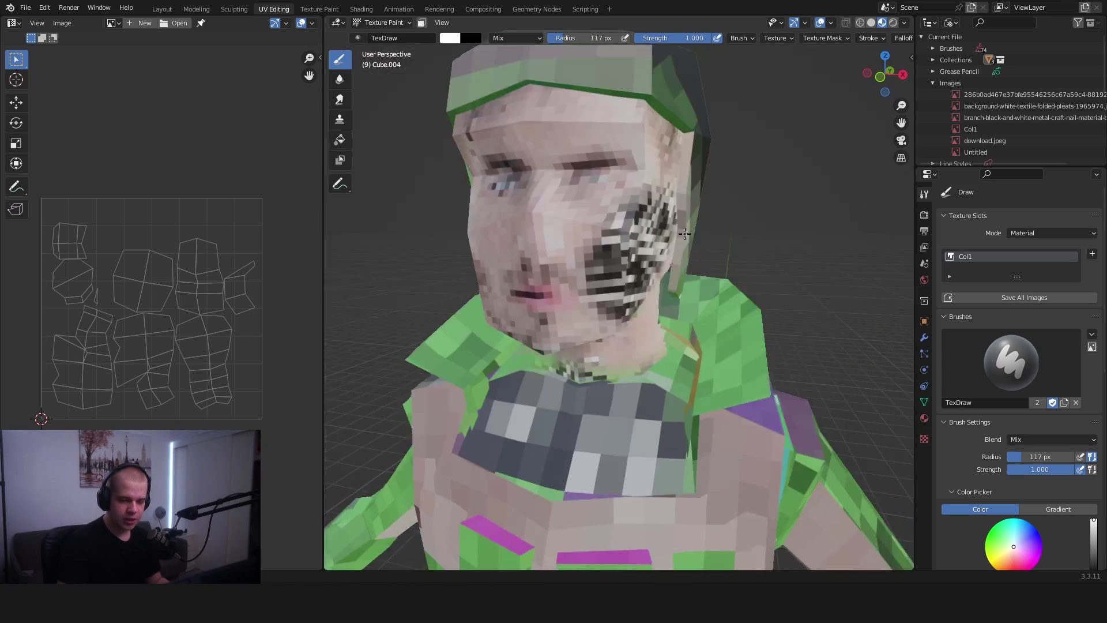
pyautogui.moveTo(707, 237); pyautogui.dragTo(625, 243, button='middle')
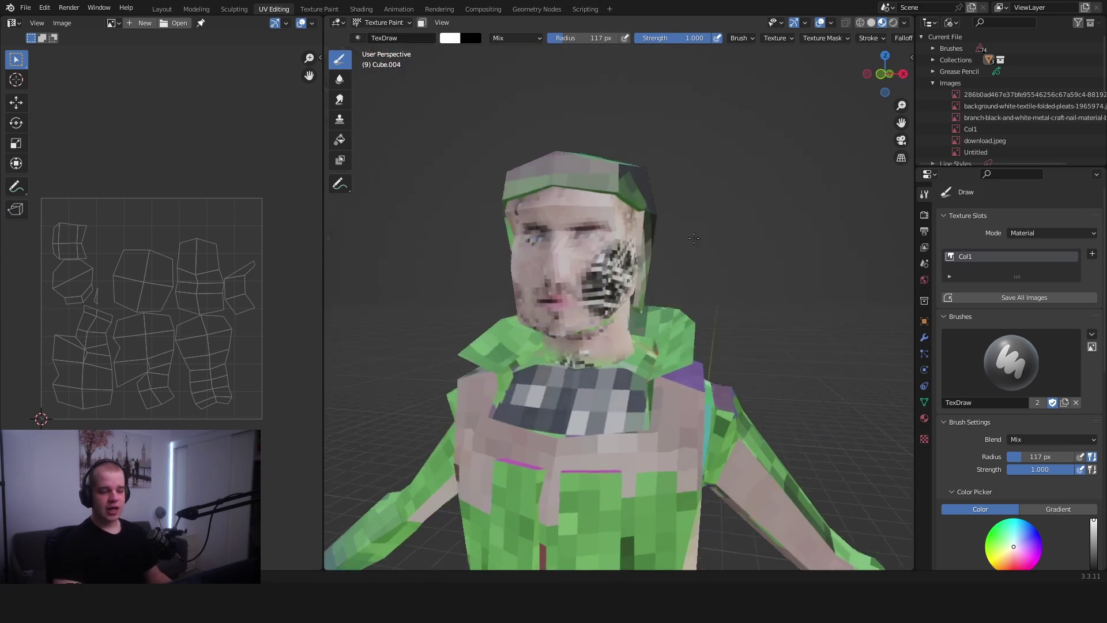
pyautogui.moveTo(699, 239); pyautogui.dragTo(699, 240, button='right')
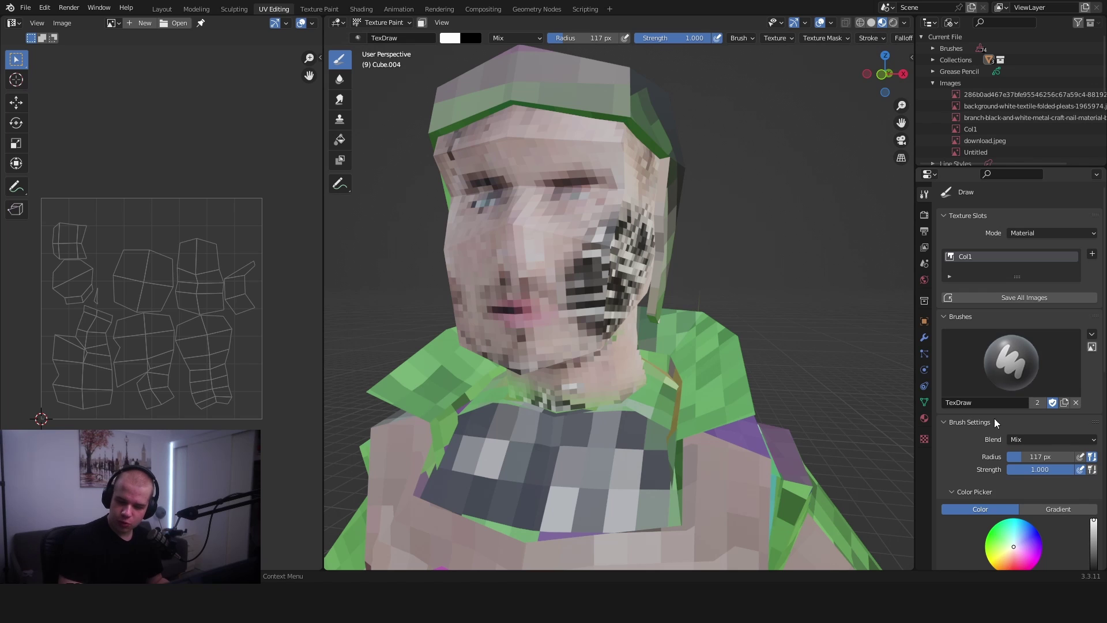
# Switch the brush texture back to the portrait, Texture.003, and match the stencil to the image aspect
pyautogui.scroll(-15, 994, 424)
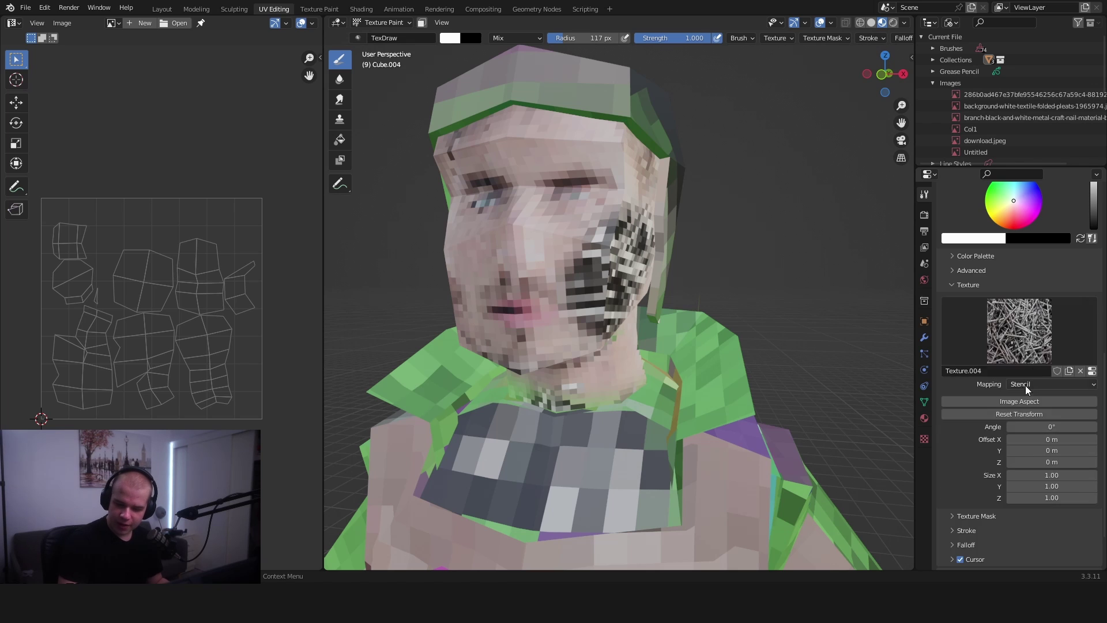
pyautogui.click(1019, 340)
pyautogui.click(883, 395)
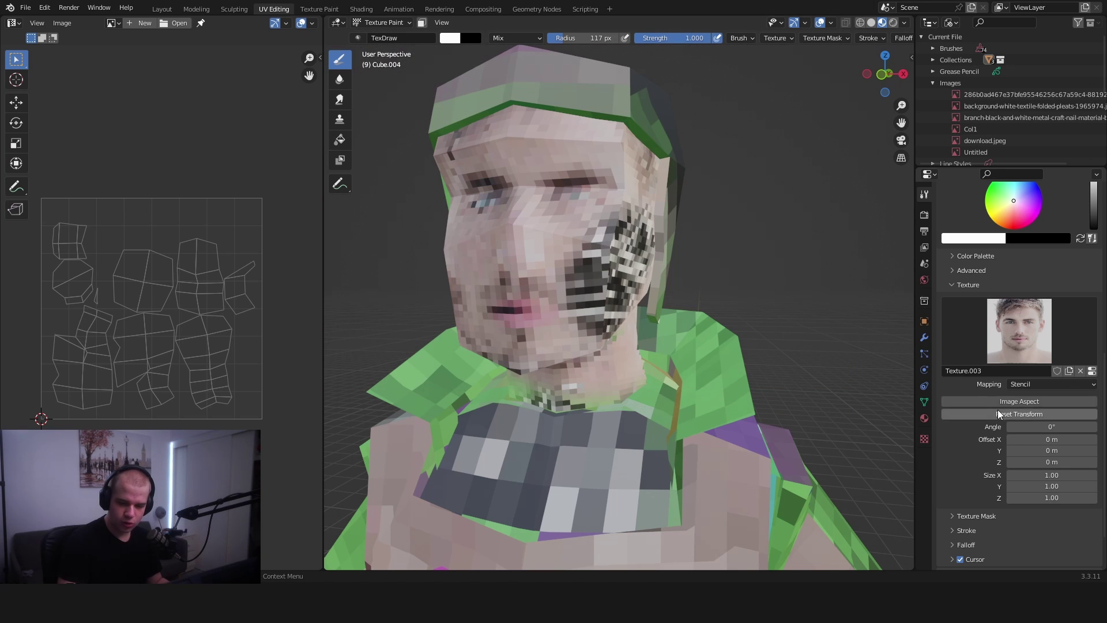
pyautogui.click(1033, 401)
# Enlarge the portrait stencil, rotate it to about 41.3° with its lips over the cheek, and set the brush radius to 23 px
pyautogui.moveTo(549, 247); pyautogui.dragTo(599, 81, button='right')
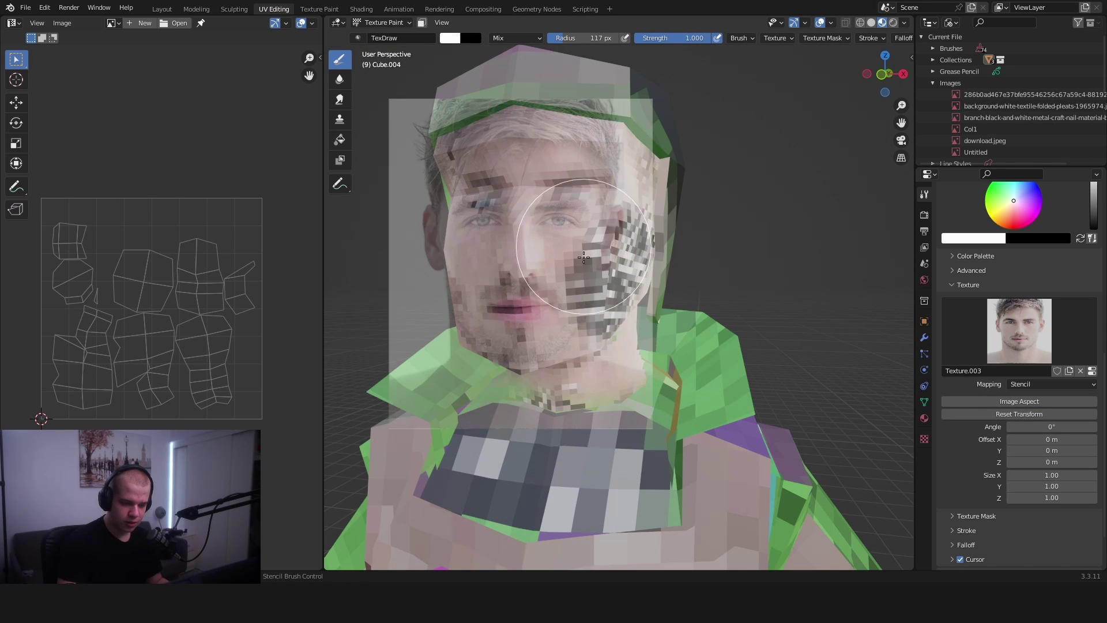
pyautogui.keyDown('shift'); pyautogui.moveTo(595, 266); pyautogui.dragTo(647, 277, button='right'); pyautogui.keyUp('shift')
pyautogui.moveTo(646, 378)
pyautogui.mouseDown(button='right')
pyautogui.moveTo(786, 276)
pyautogui.moveTo(742, 237)
pyautogui.moveTo(771, 225)
pyautogui.mouseUp(button='right')
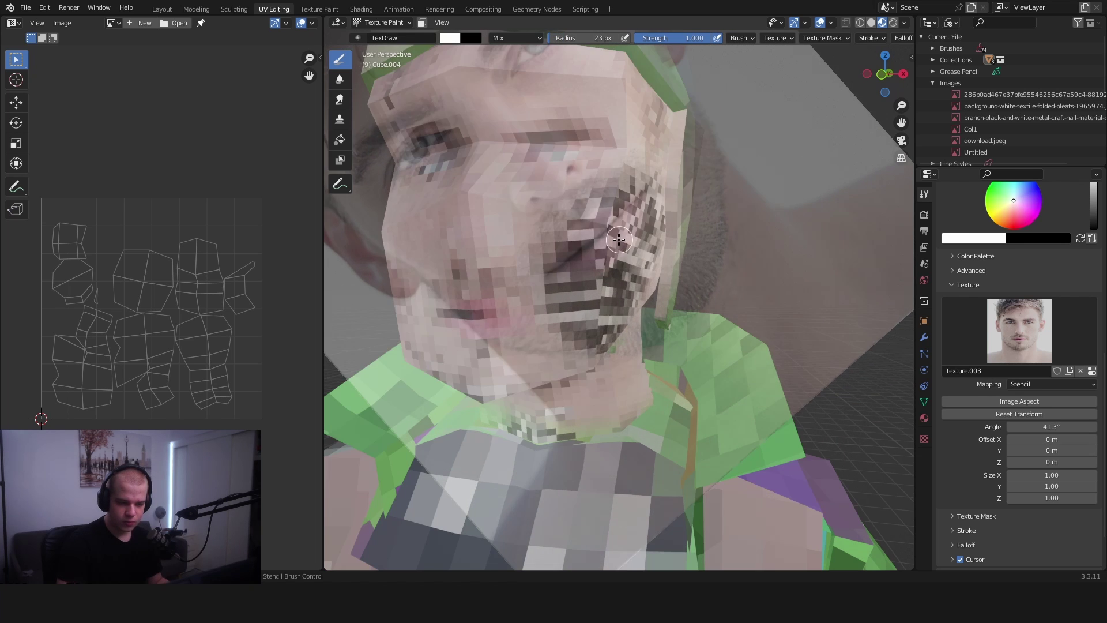
pyautogui.press('f')
pyautogui.rightClick(637, 238)
pyautogui.moveTo(640, 238)
pyautogui.mouseDown(button='right')
pyautogui.moveTo(615, 235)
pyautogui.moveTo(630, 238)
pyautogui.mouseUp(button='right')
# Rotate the portrait stencil to about 99.5° and paint lip red along the nails patch's front edge, then turn it to about 127° near the jaw
pyautogui.keyDown('ctrl'); pyautogui.moveTo(537, 246); pyautogui.dragTo(567, 298, button='right'); pyautogui.keyUp('ctrl')
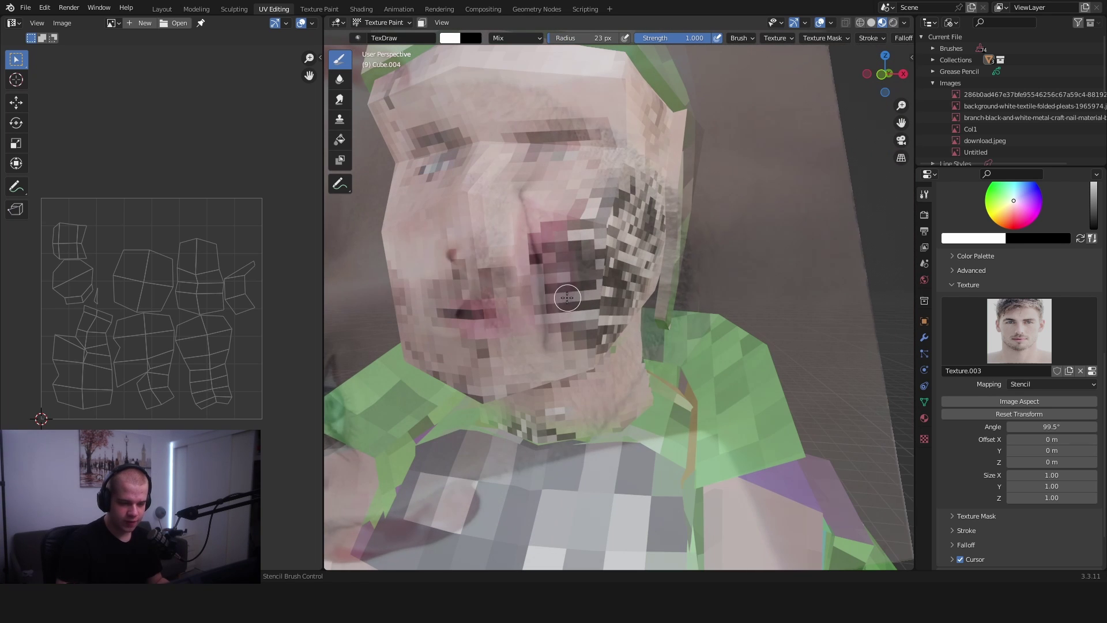
pyautogui.moveTo(529, 261); pyautogui.dragTo(524, 215, button='middle')
pyautogui.keyDown('ctrl'); pyautogui.moveTo(524, 215); pyautogui.dragTo(504, 286, button='right'); pyautogui.keyUp('ctrl')
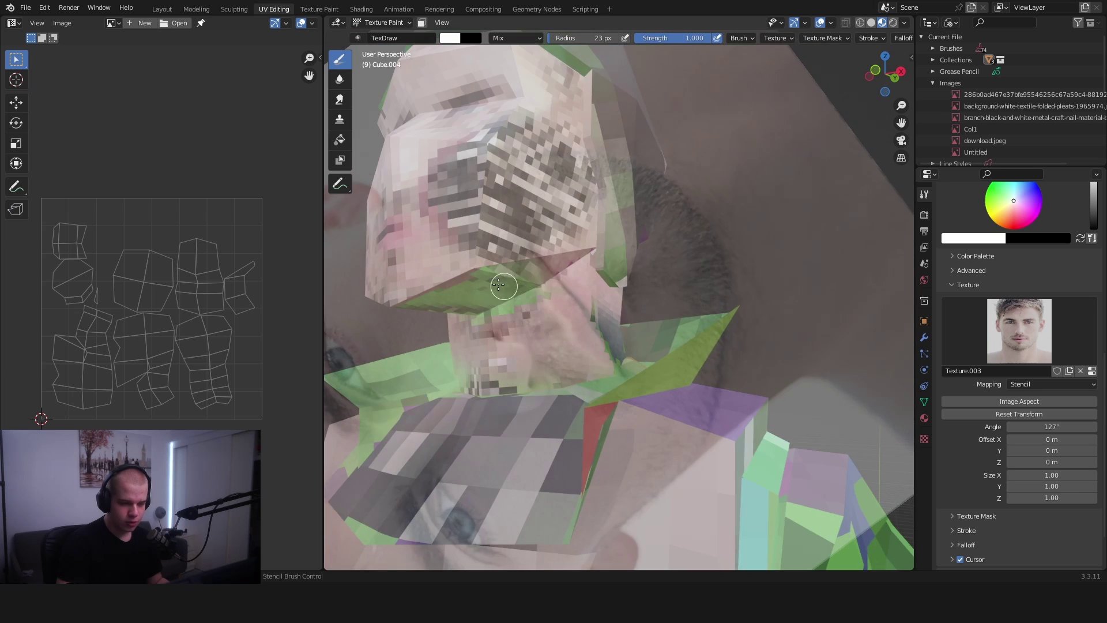
# Paint lip red around the upper and rear edges of the nails patch, rotating the portrait stencil to about 25° and 254°
pyautogui.moveTo(504, 286); pyautogui.dragTo(575, 237, button='middle')
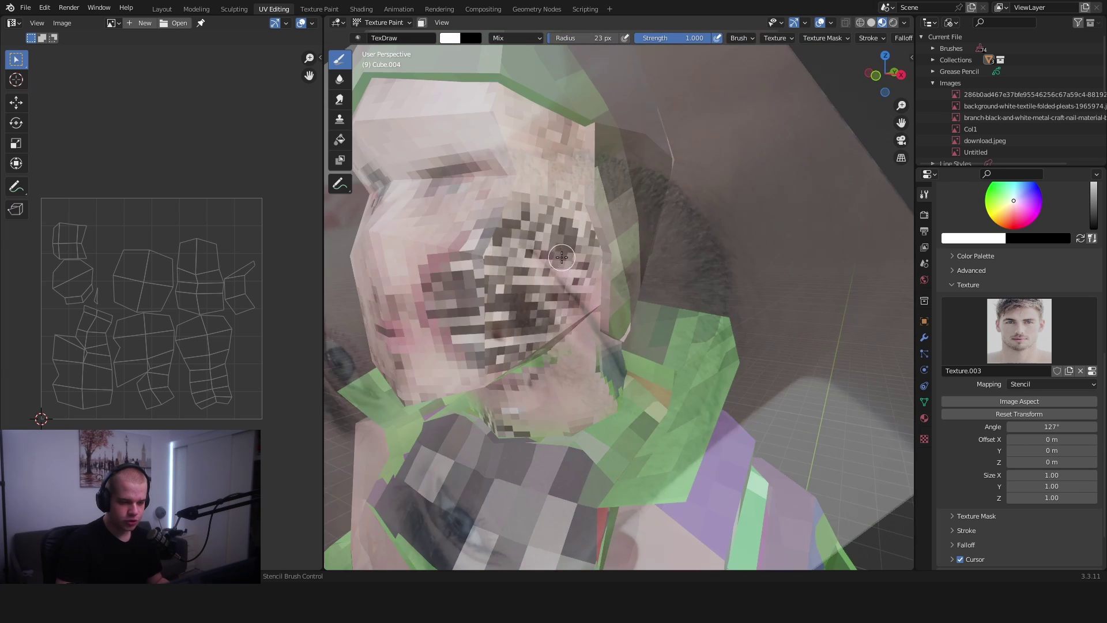
pyautogui.keyDown('ctrl'); pyautogui.moveTo(746, 215); pyautogui.dragTo(651, 270, button='right'); pyautogui.keyUp('ctrl')
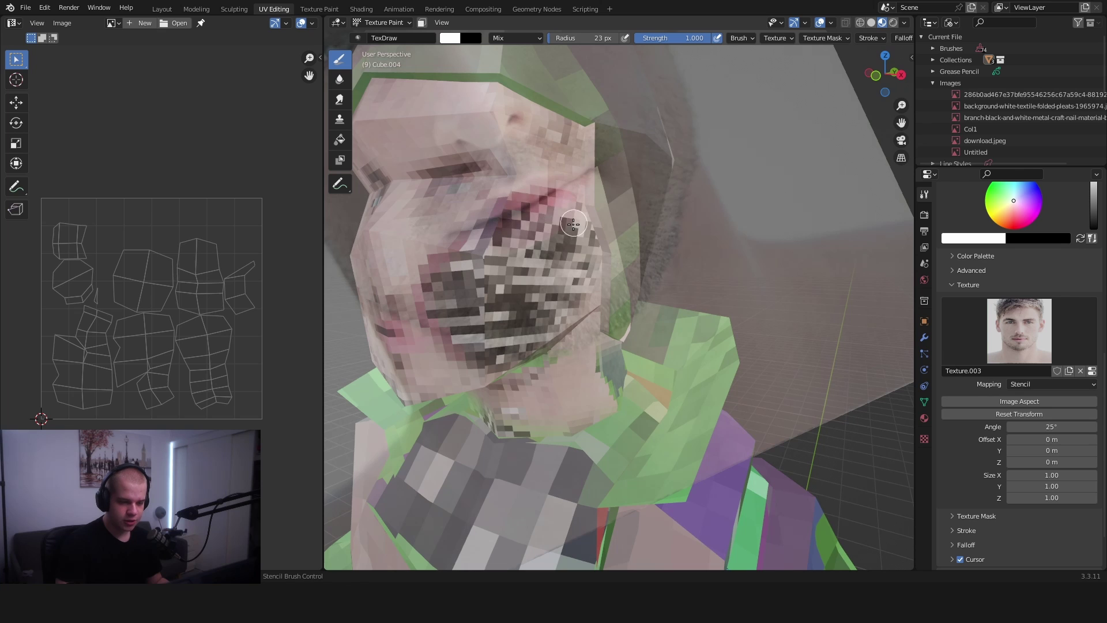
pyautogui.keyDown('ctrl'); pyautogui.moveTo(574, 224); pyautogui.dragTo(723, 278, button='right'); pyautogui.keyUp('ctrl')
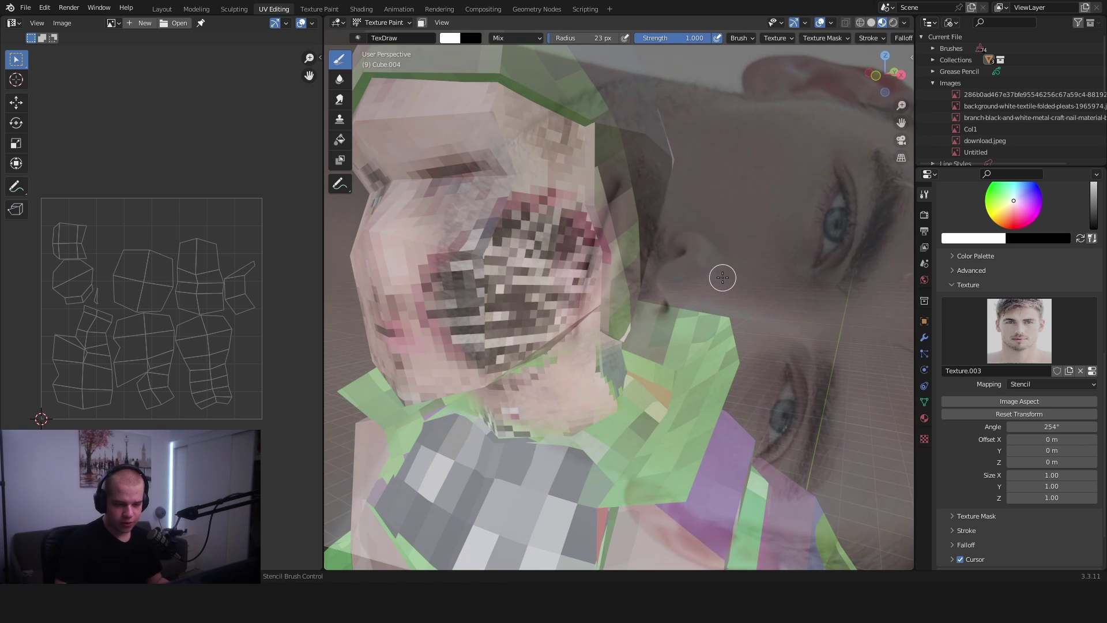
pyautogui.keyDown('ctrl'); pyautogui.moveTo(600, 260); pyautogui.dragTo(604, 304, button='right'); pyautogui.keyUp('ctrl')
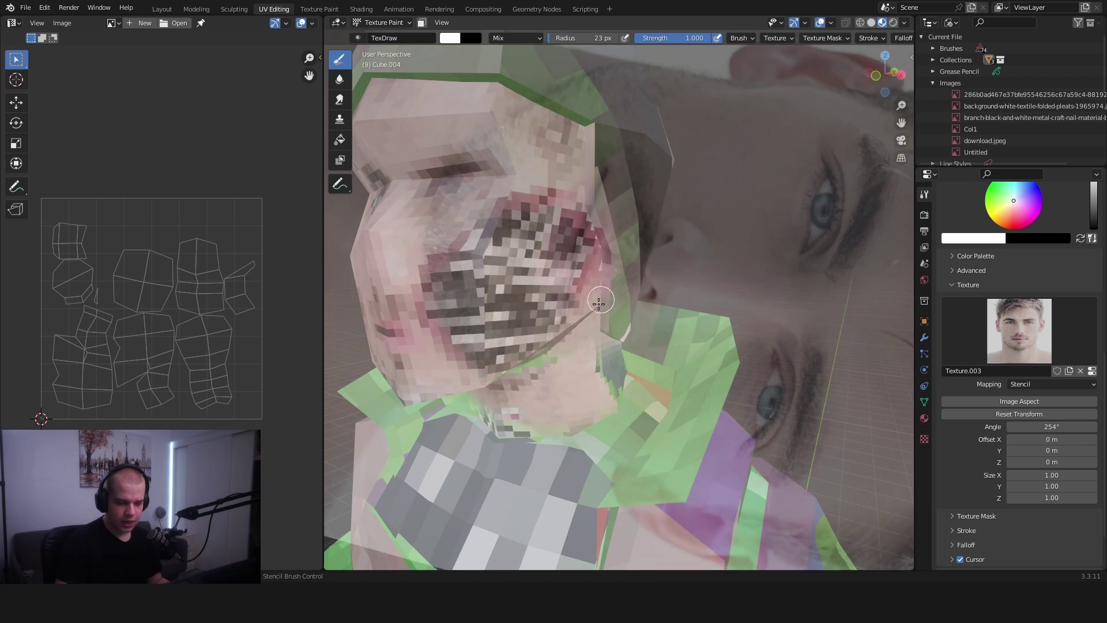
# Rotate the portrait stencil to about 189° and place its lips along the nails patch's lower edge at the jaw for painting
pyautogui.moveTo(603, 304); pyautogui.dragTo(634, 272, button='middle')
pyautogui.keyDown('ctrl'); pyautogui.moveTo(744, 260); pyautogui.dragTo(604, 285, button='right'); pyautogui.keyUp('ctrl')
pyautogui.keyDown('shift'); pyautogui.moveTo(478, 254); pyautogui.dragTo(491, 257, button='right'); pyautogui.keyUp('shift')
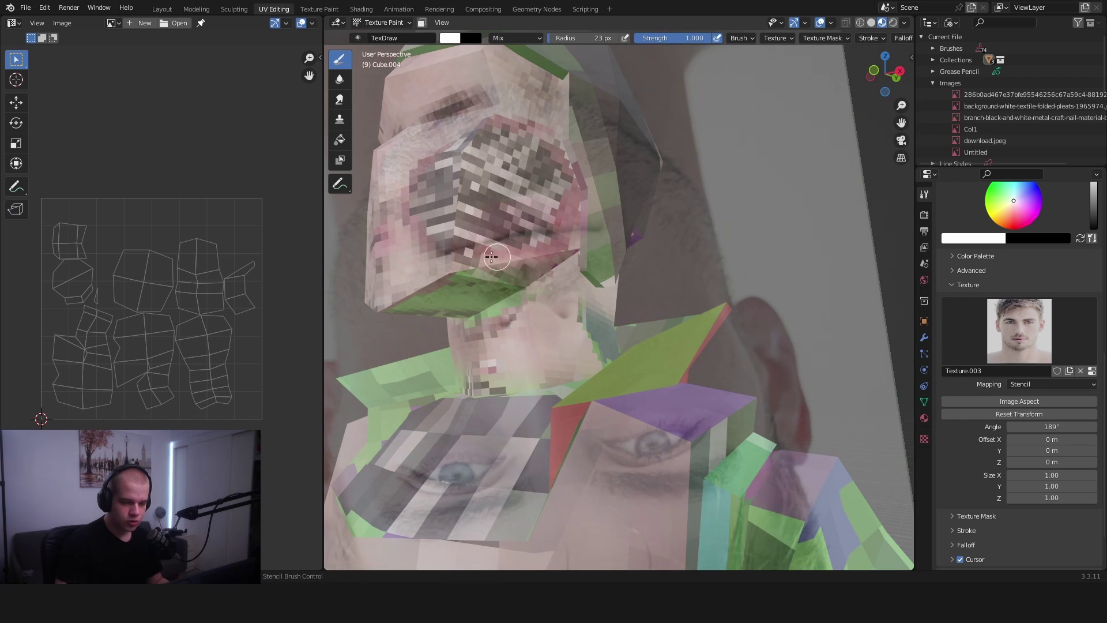